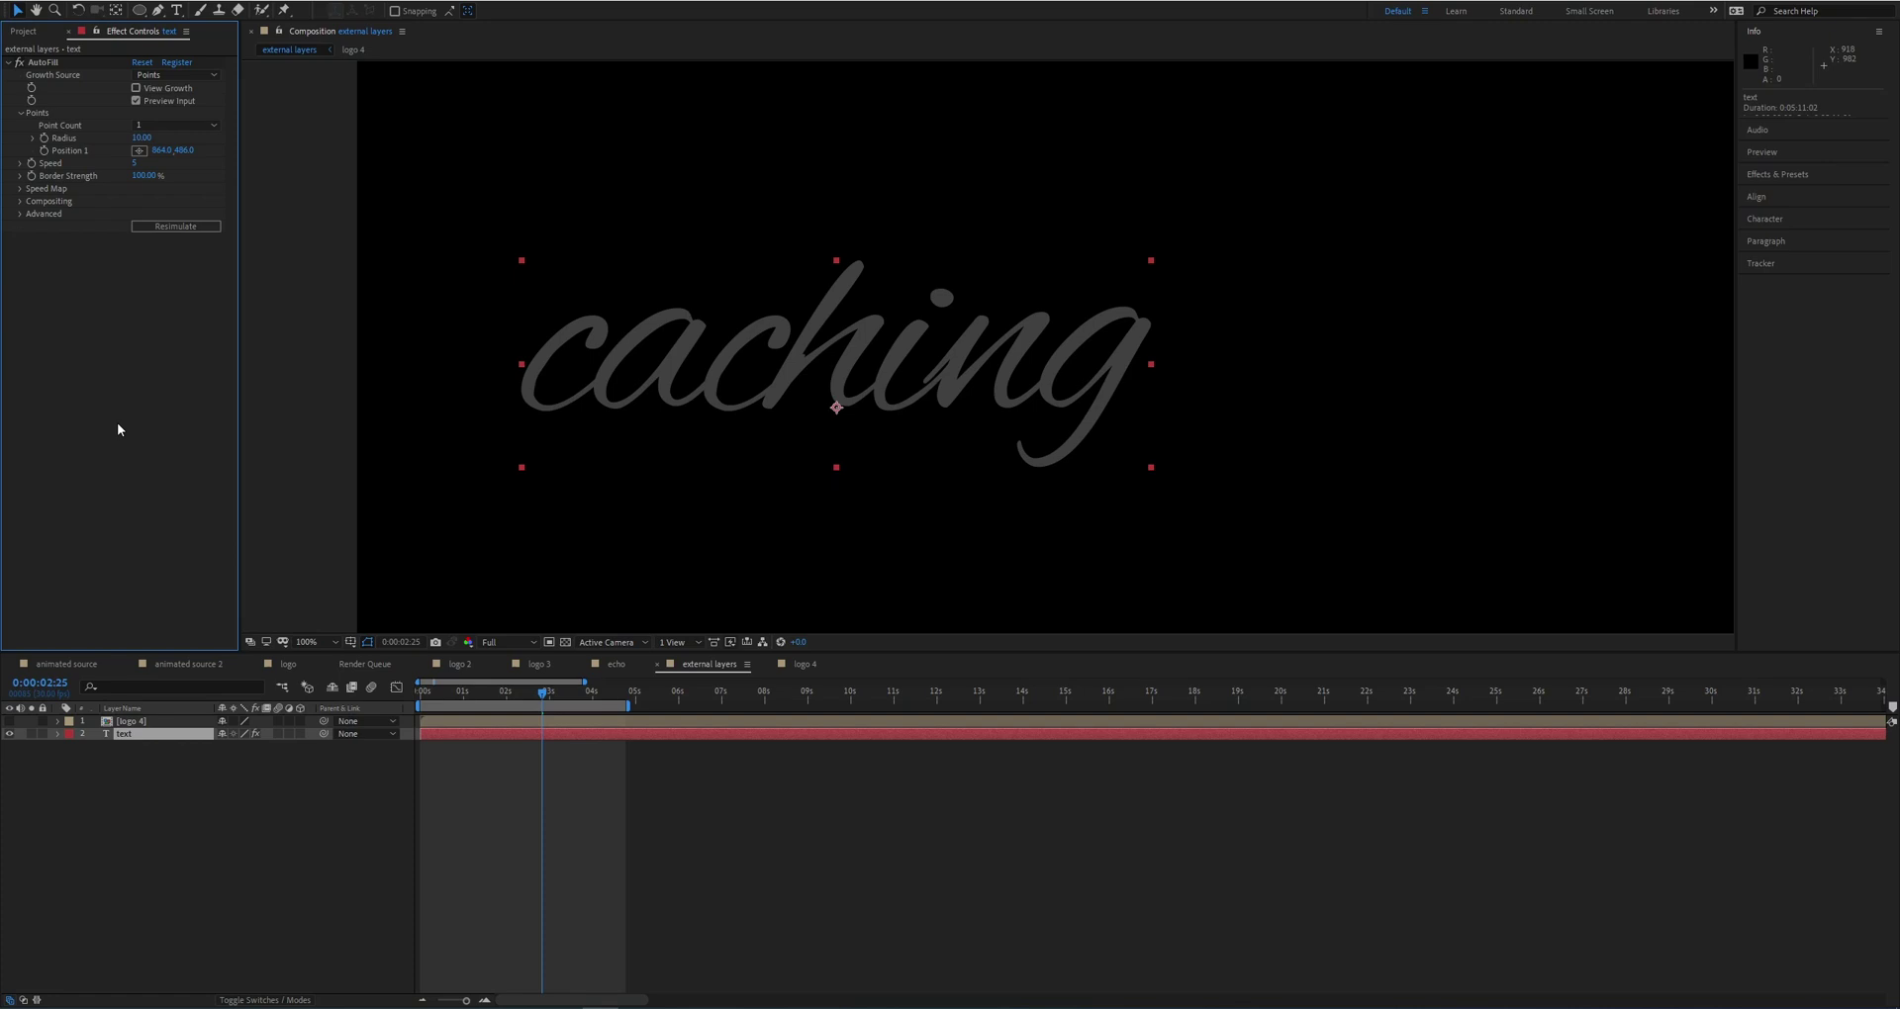
# Step: Set the AutoFill growth source of the text layer to Layer and create a new growth source layer
pyautogui.click(210, 76)
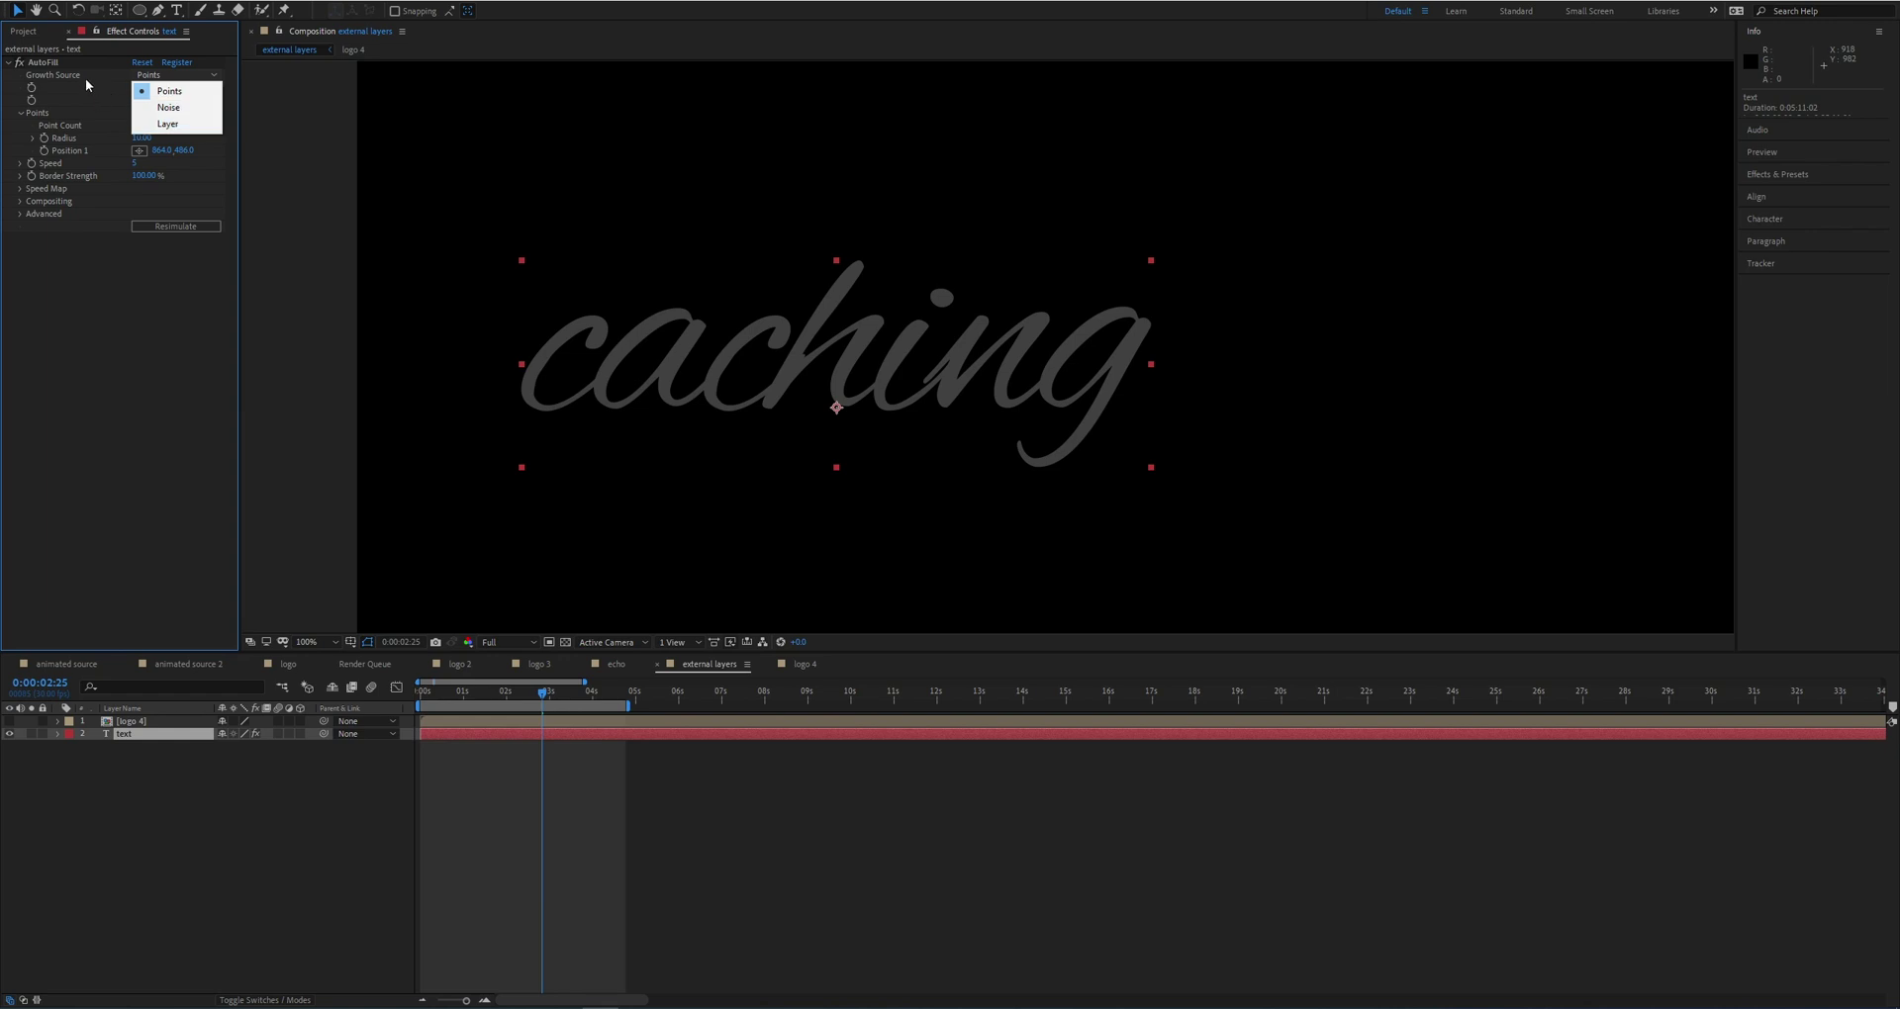
pyautogui.click(39, 230)
pyautogui.click(21, 189)
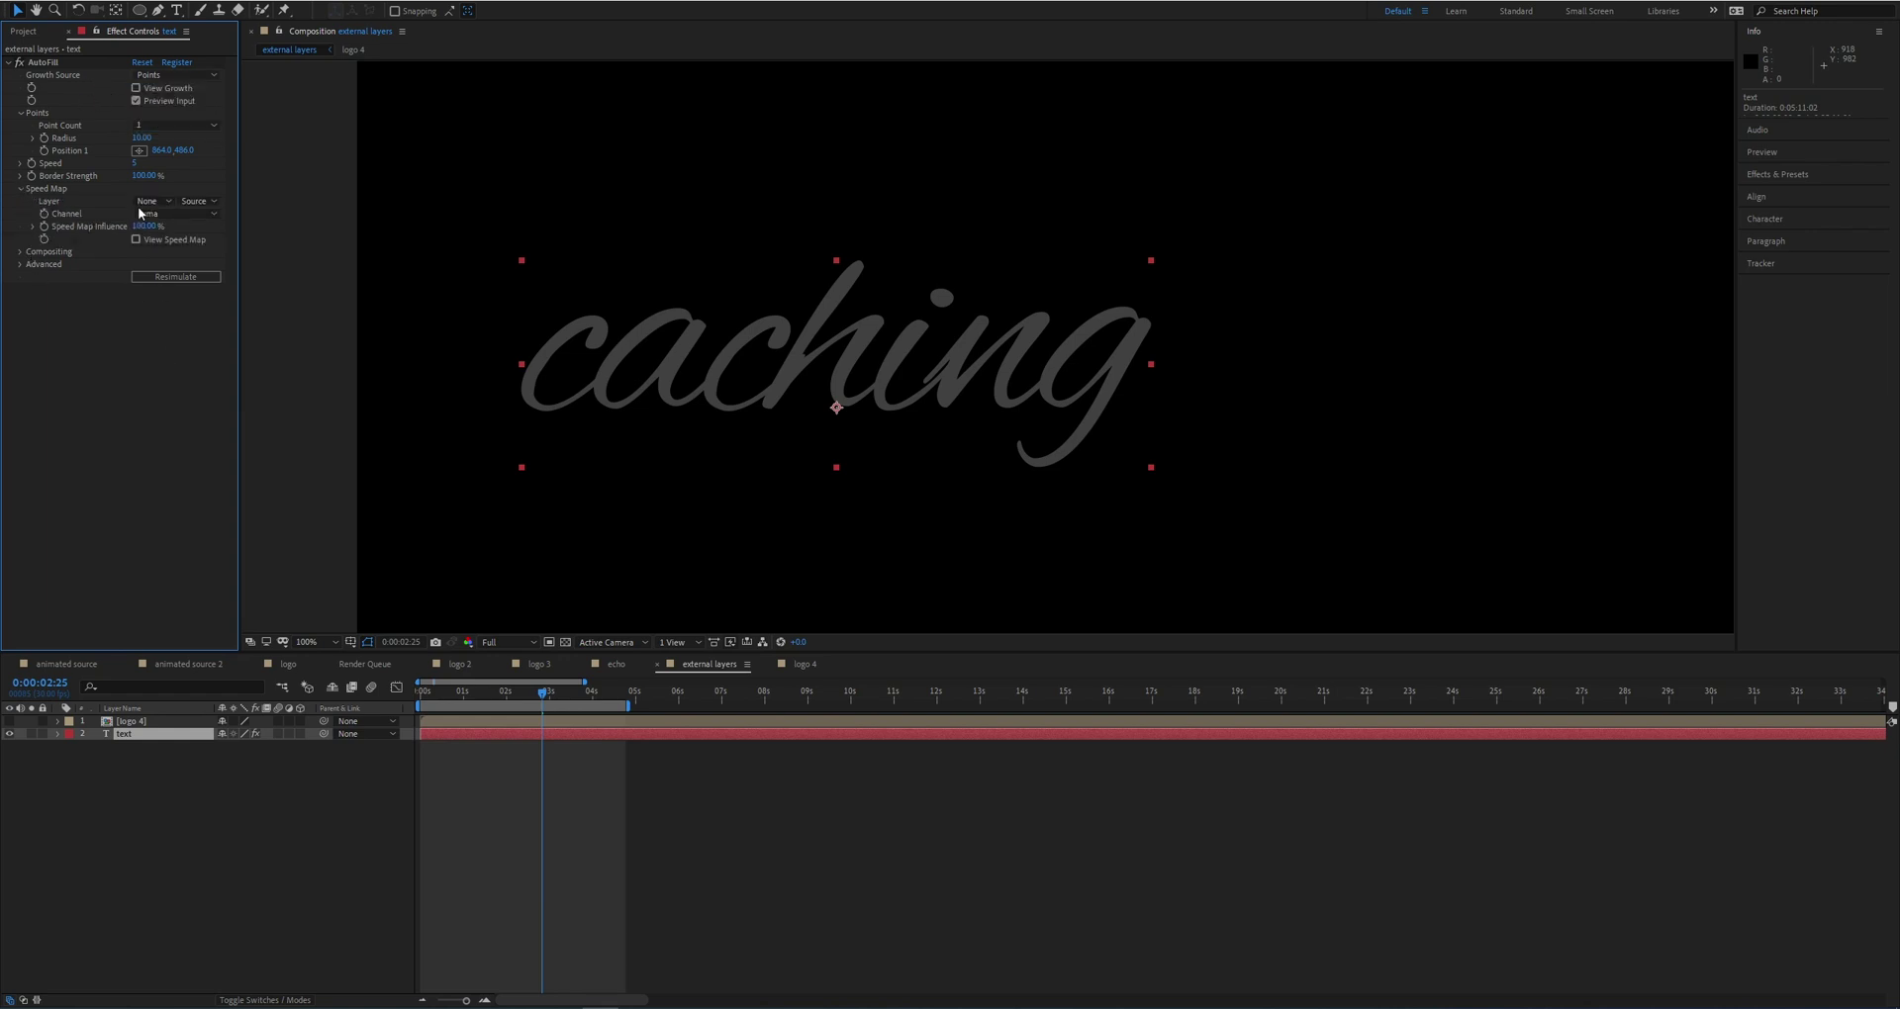
pyautogui.click(176, 76)
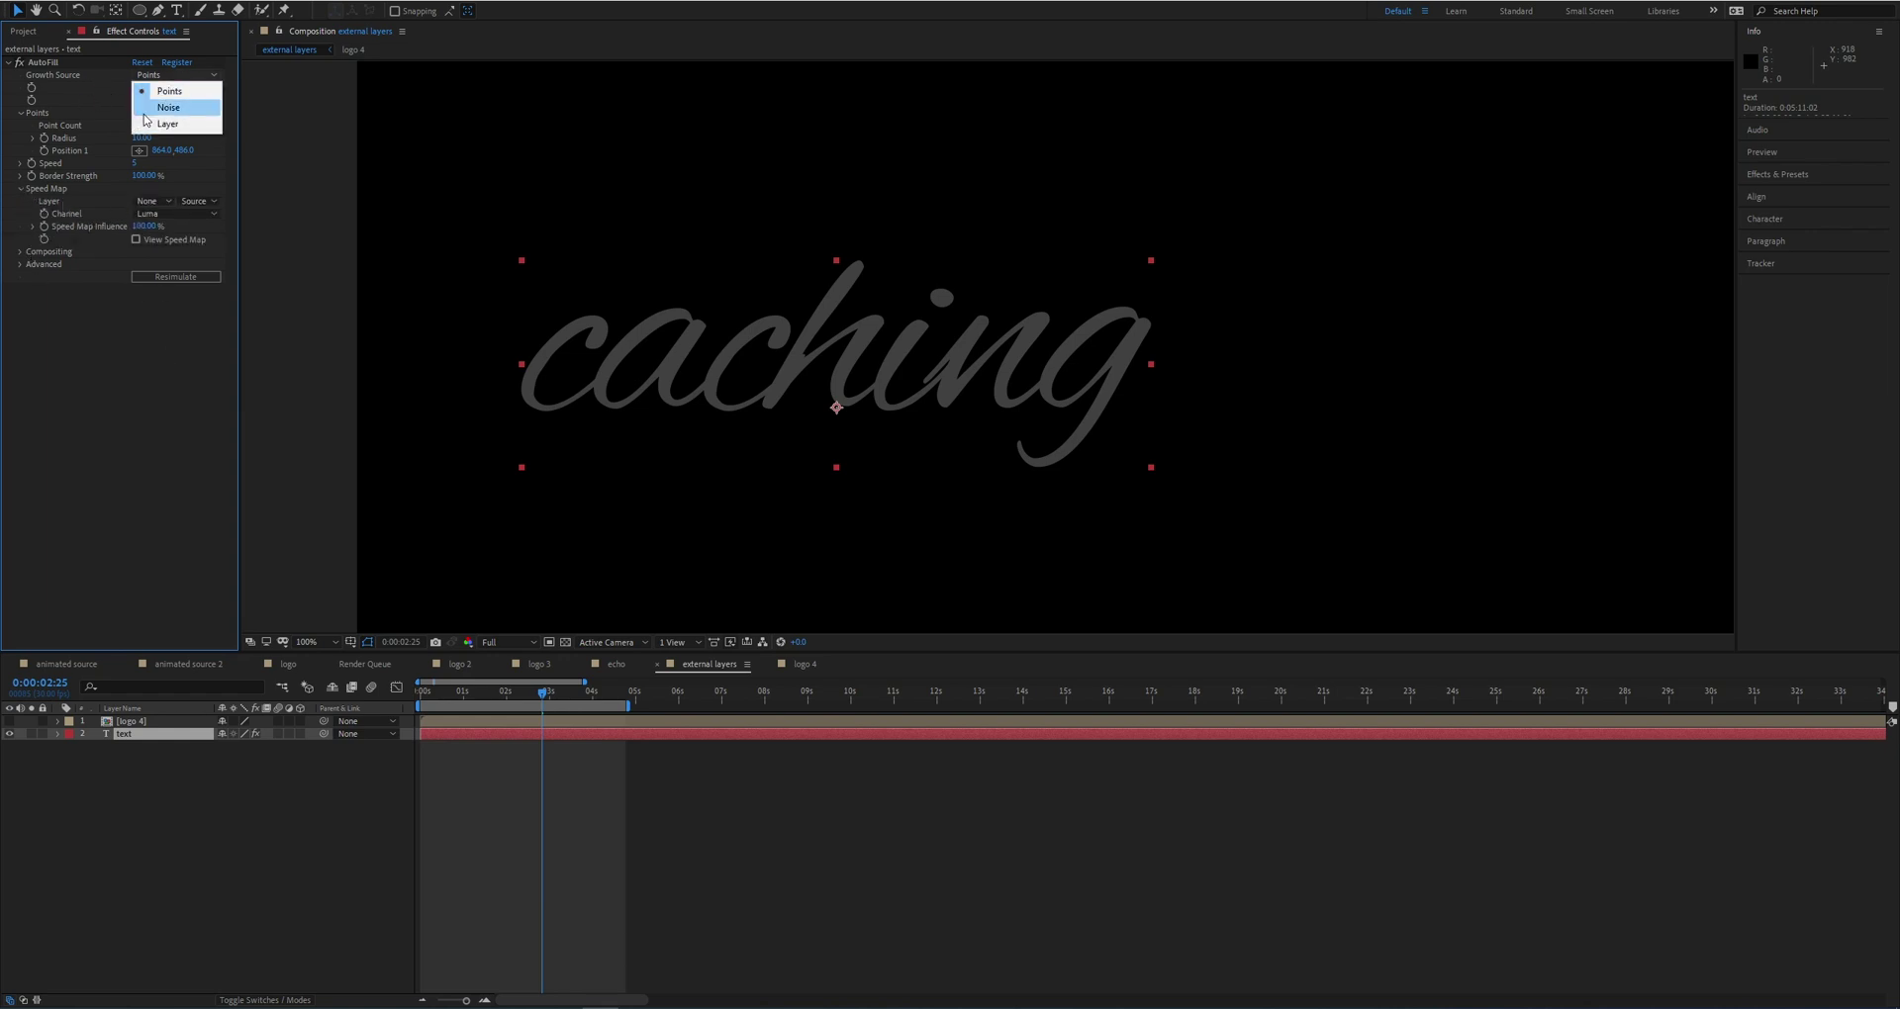
pyautogui.click(151, 96)
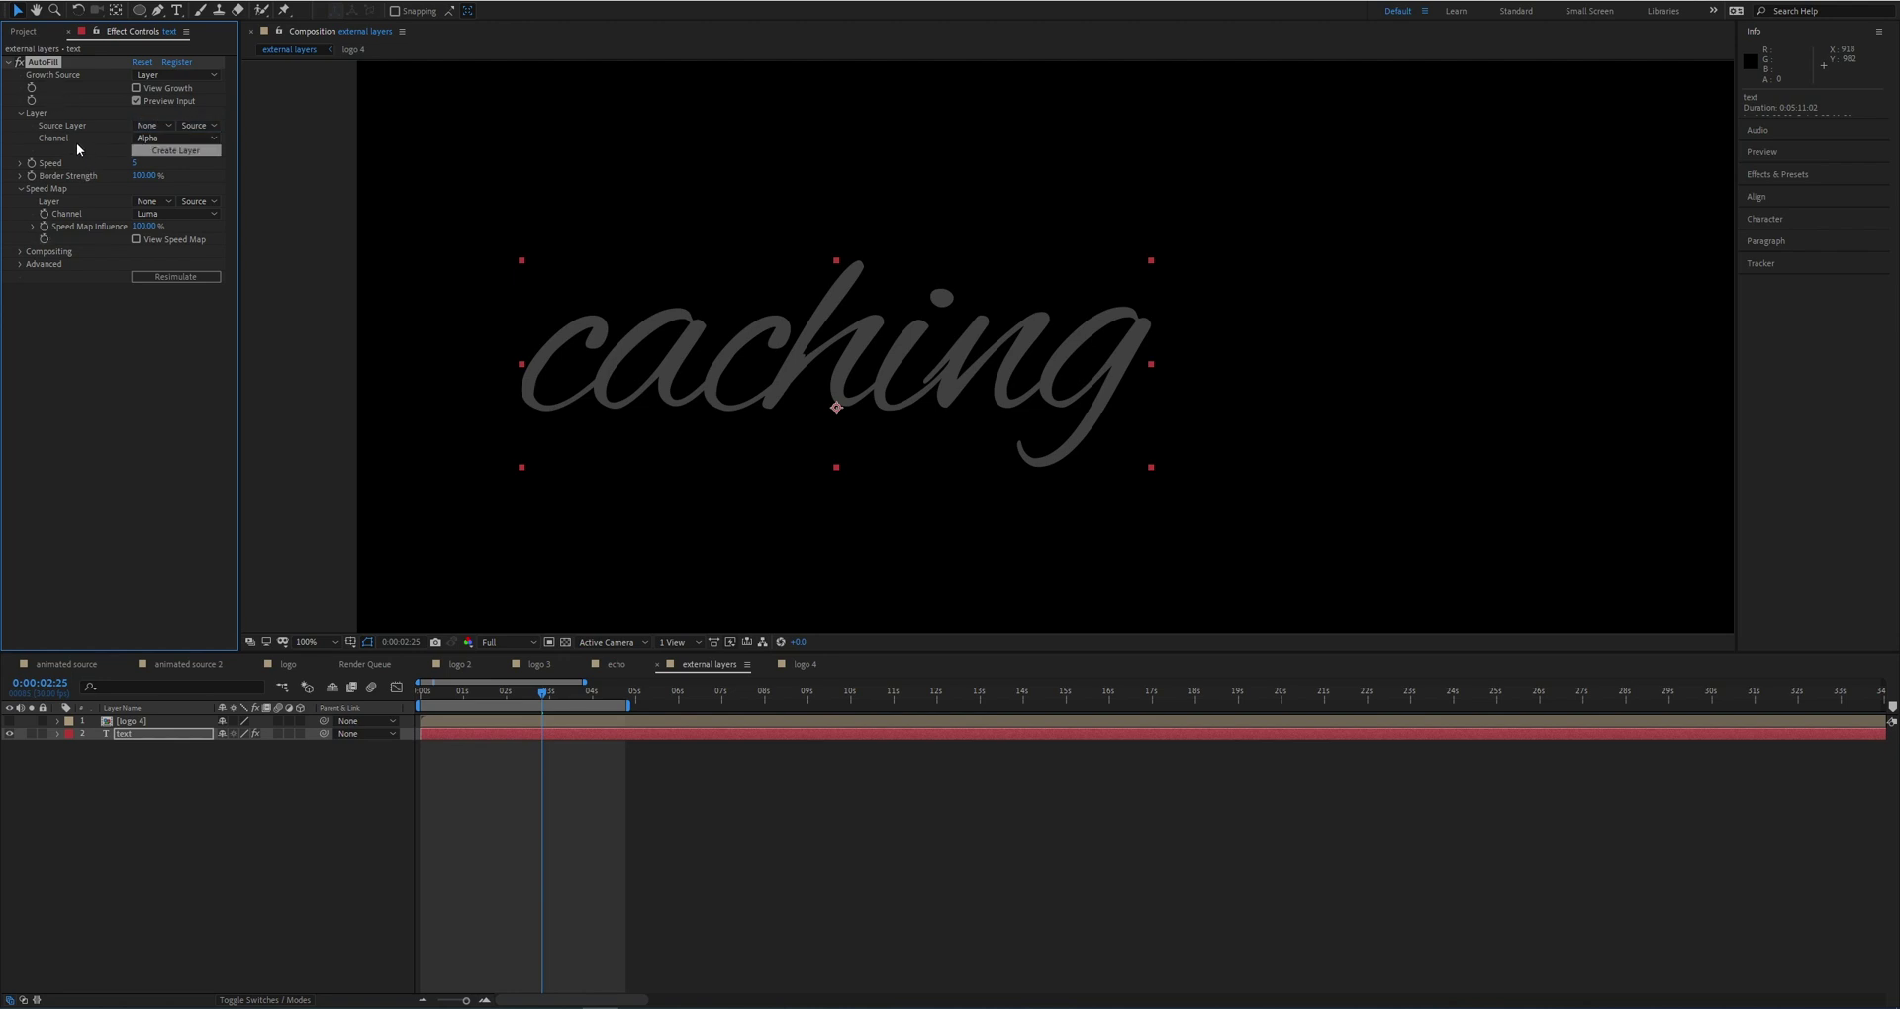
pyautogui.click(142, 152)
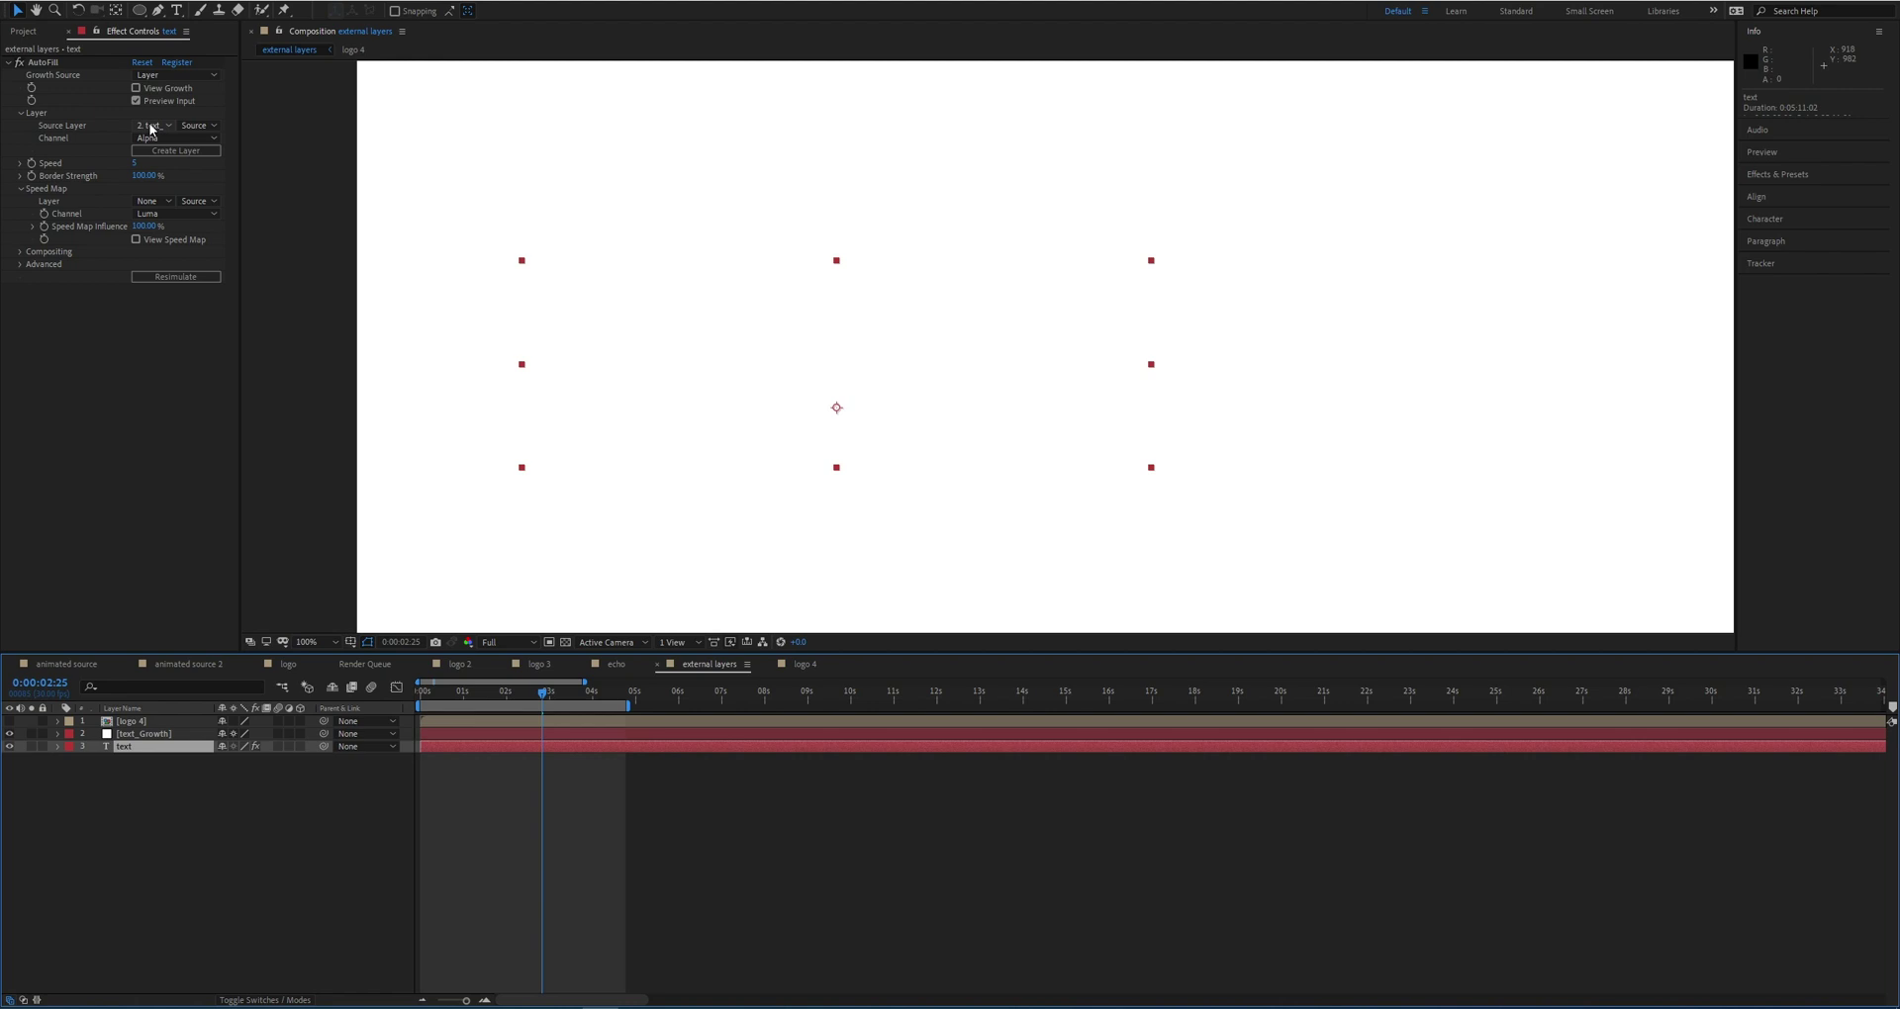
# Step: Set AutoFill's growth source layer to be read with Effects & Masks
pyautogui.click(108, 123)
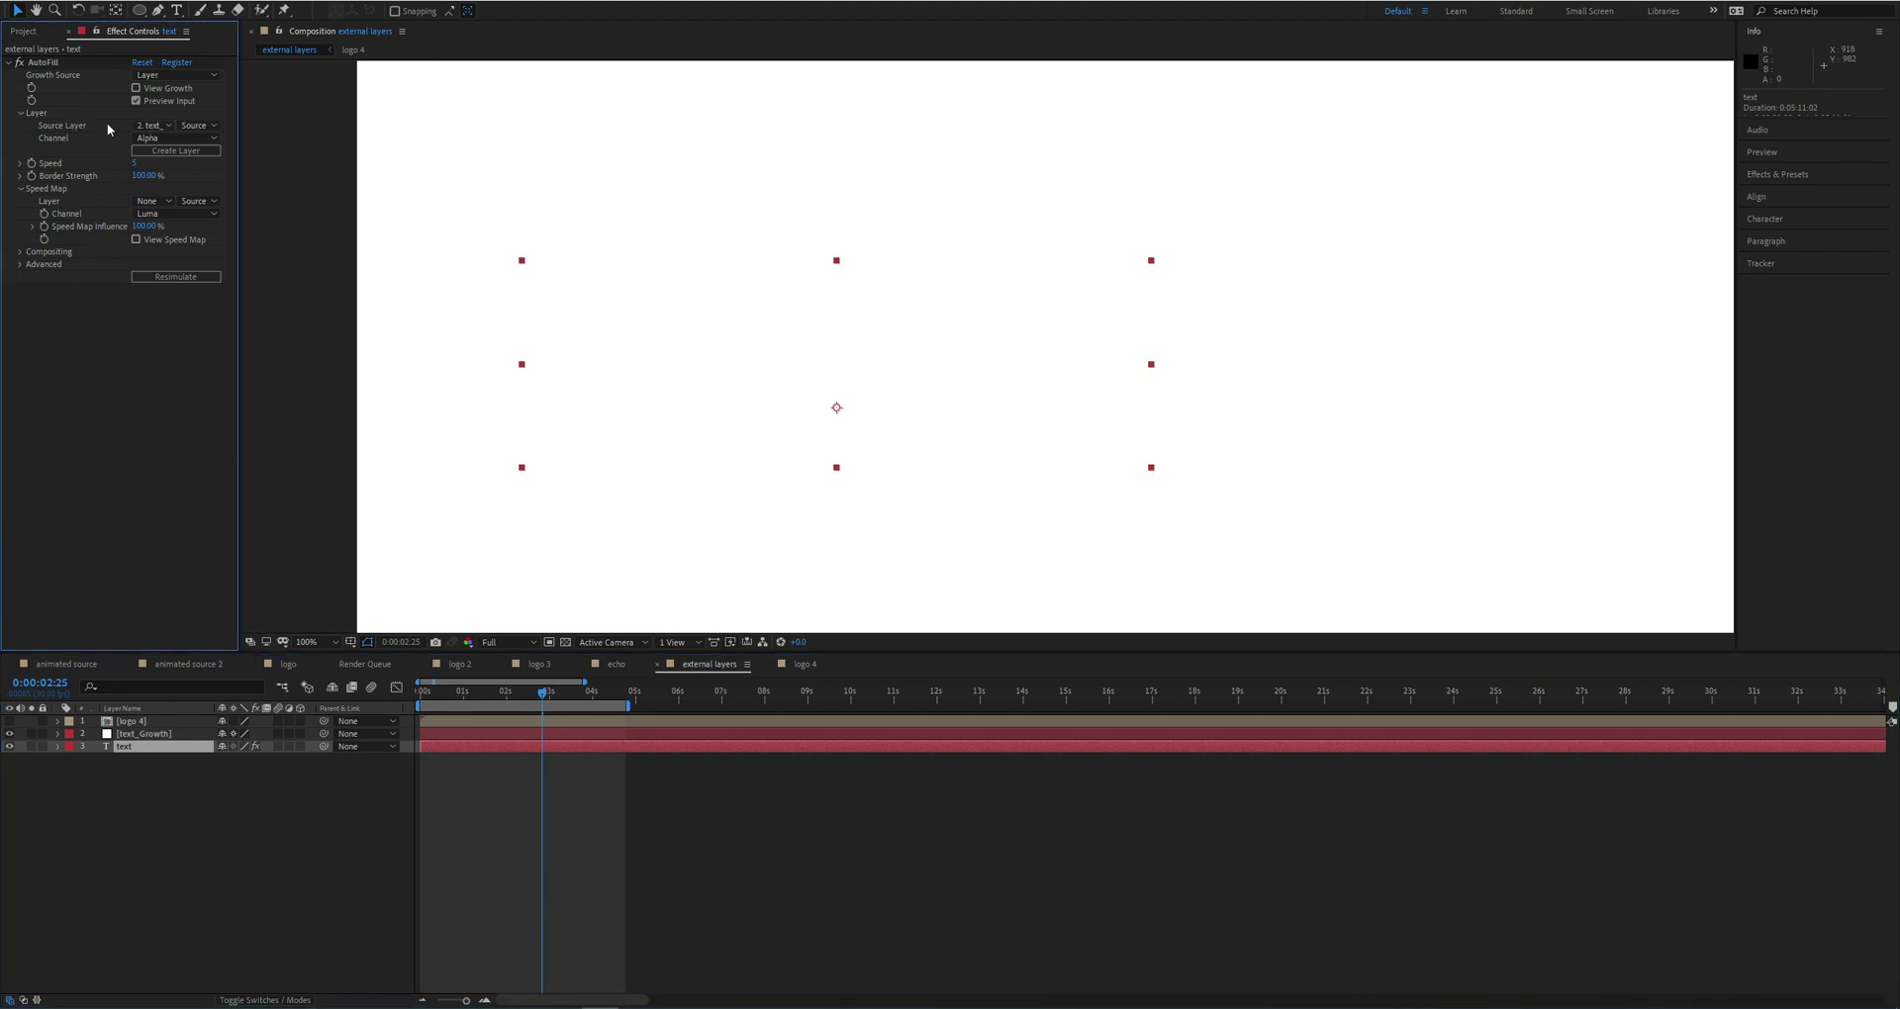
pyautogui.click(197, 126)
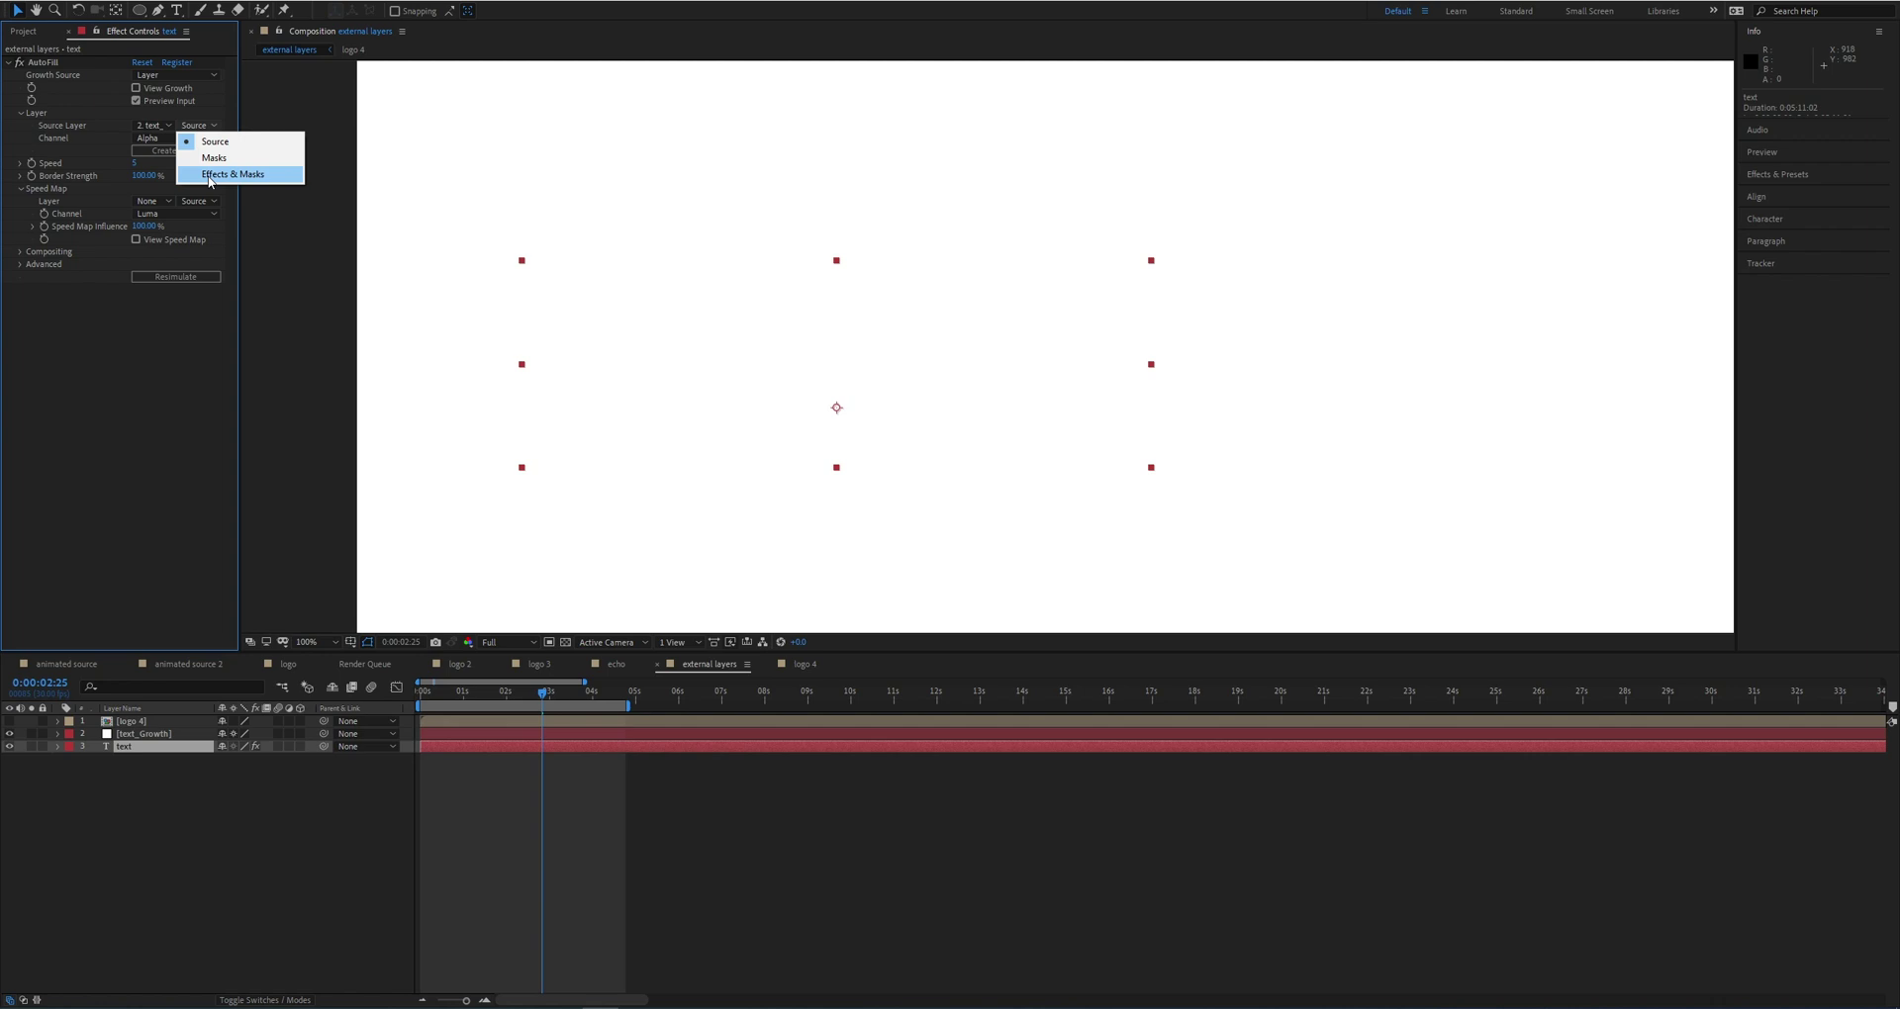
pyautogui.click(209, 176)
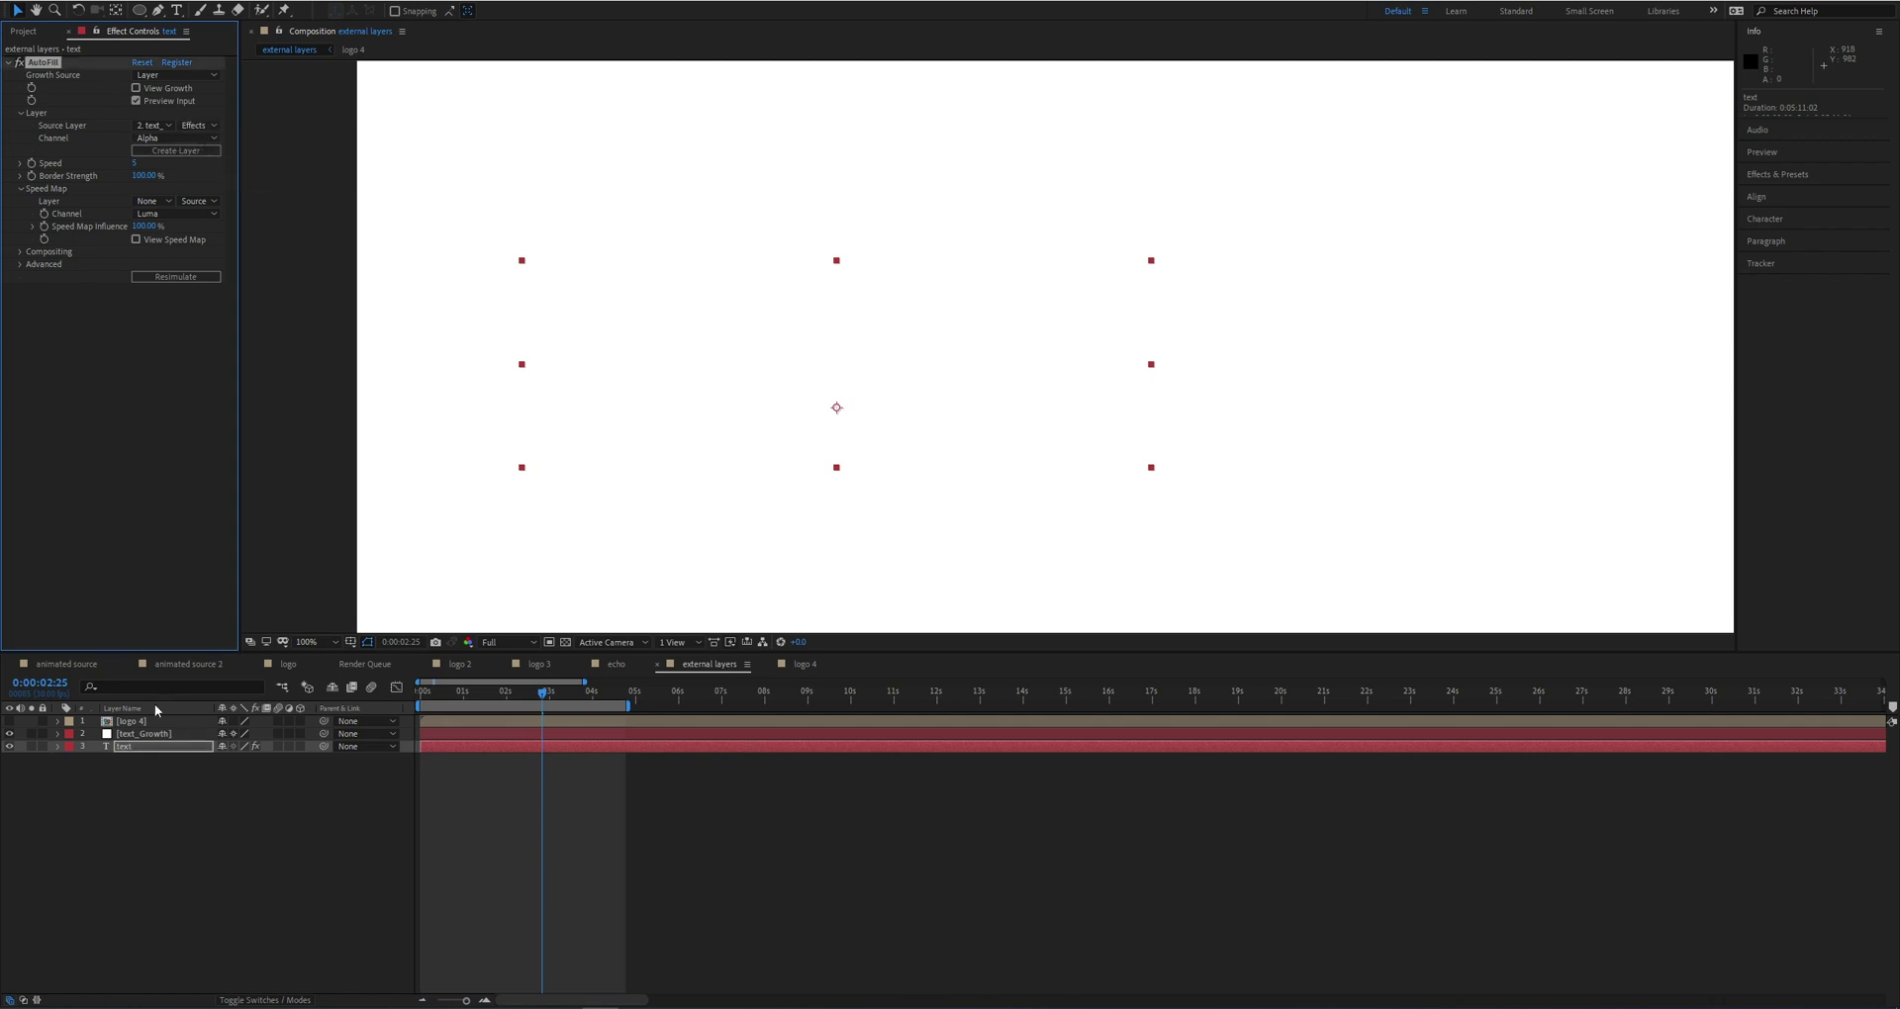
# Step: Draw an elliptical mask on the text_Growth layer over the upper middle of the word "caching"
pyautogui.click(136, 735)
pyautogui.click(139, 10)
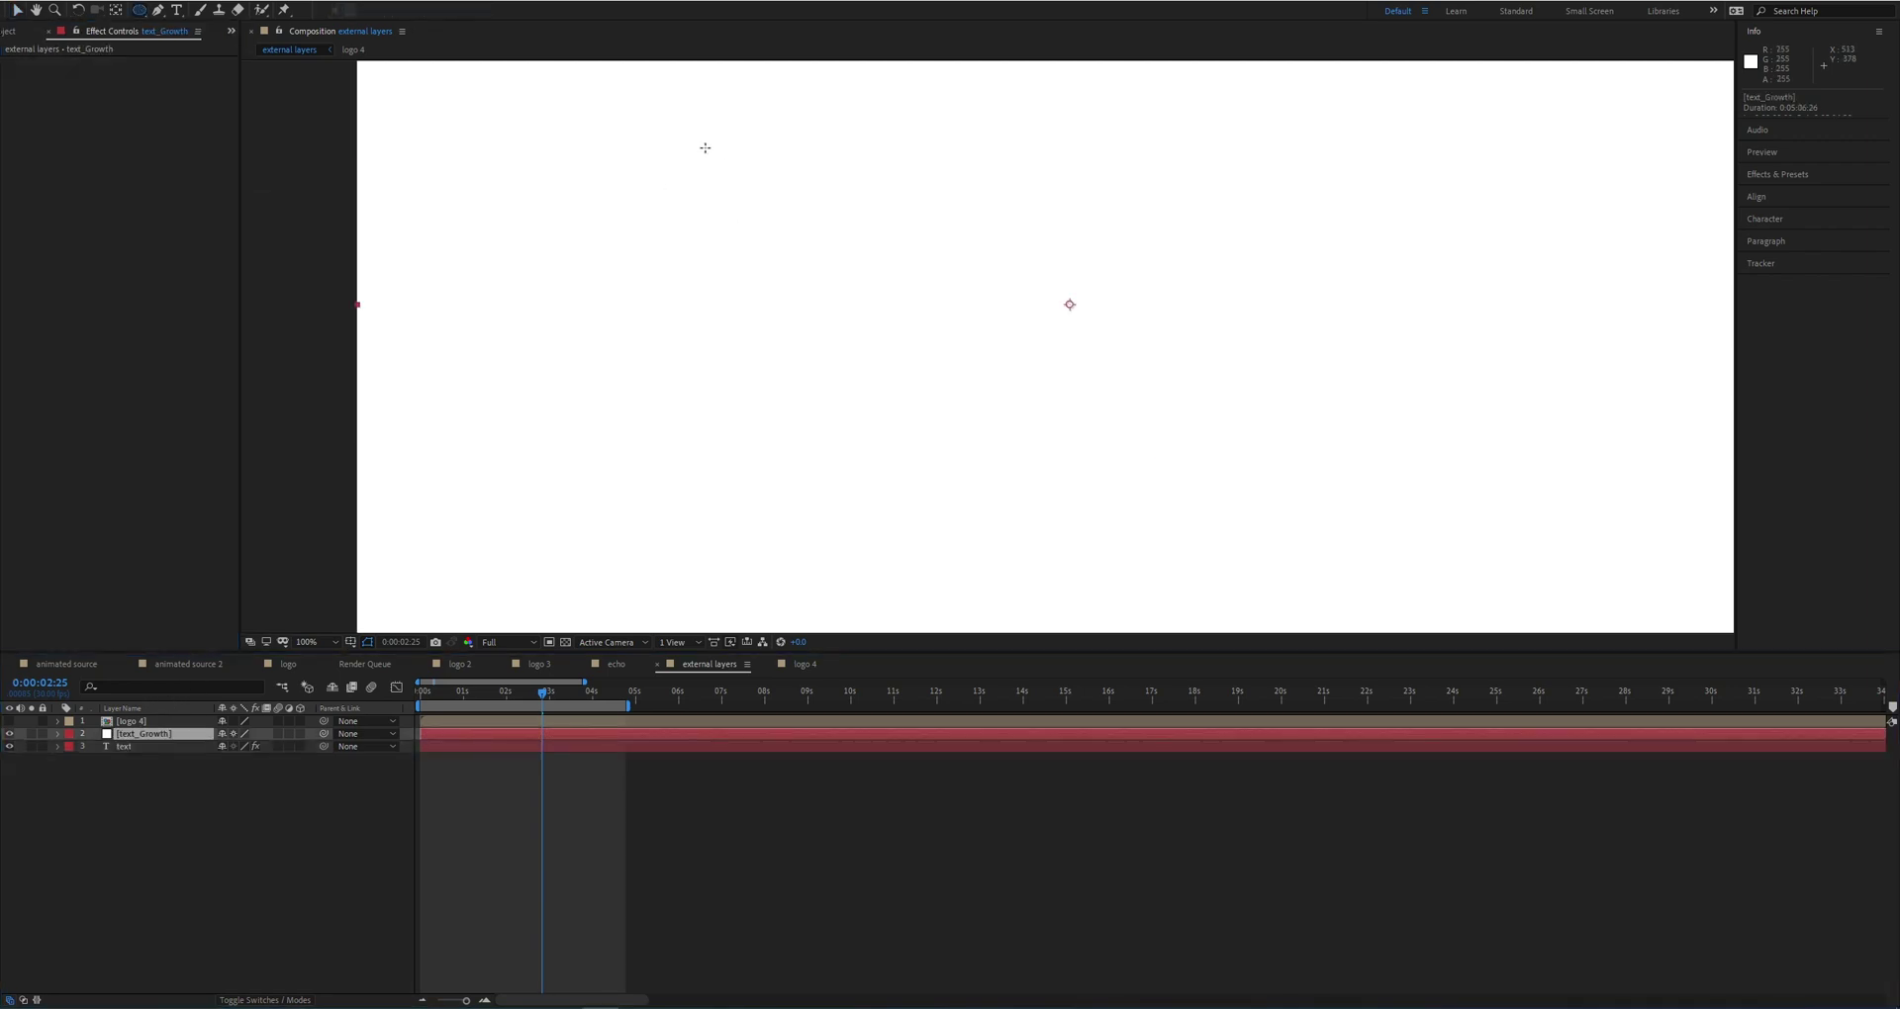
pyautogui.moveTo(645, 119); pyautogui.dragTo(943, 338)
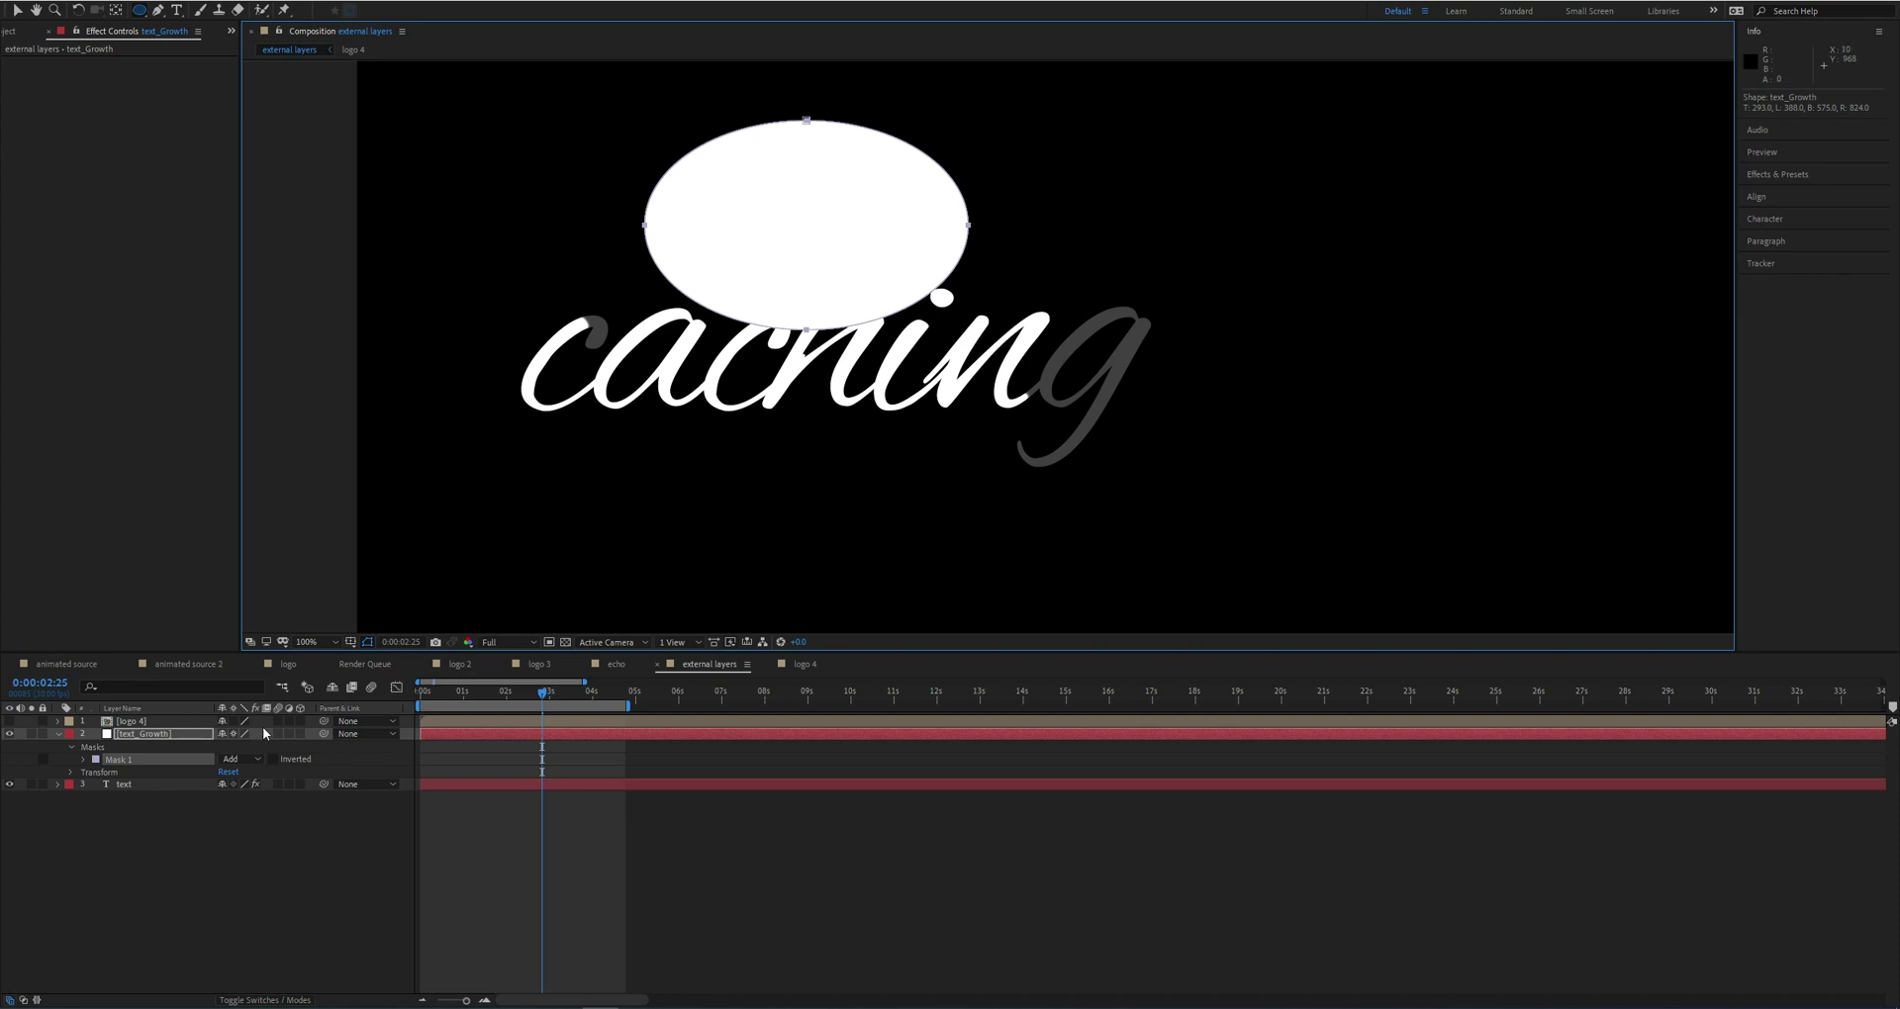
# Step: Switch the text layer's AutoFill growth source layer to be read as Source, without its masks
pyautogui.click(146, 785)
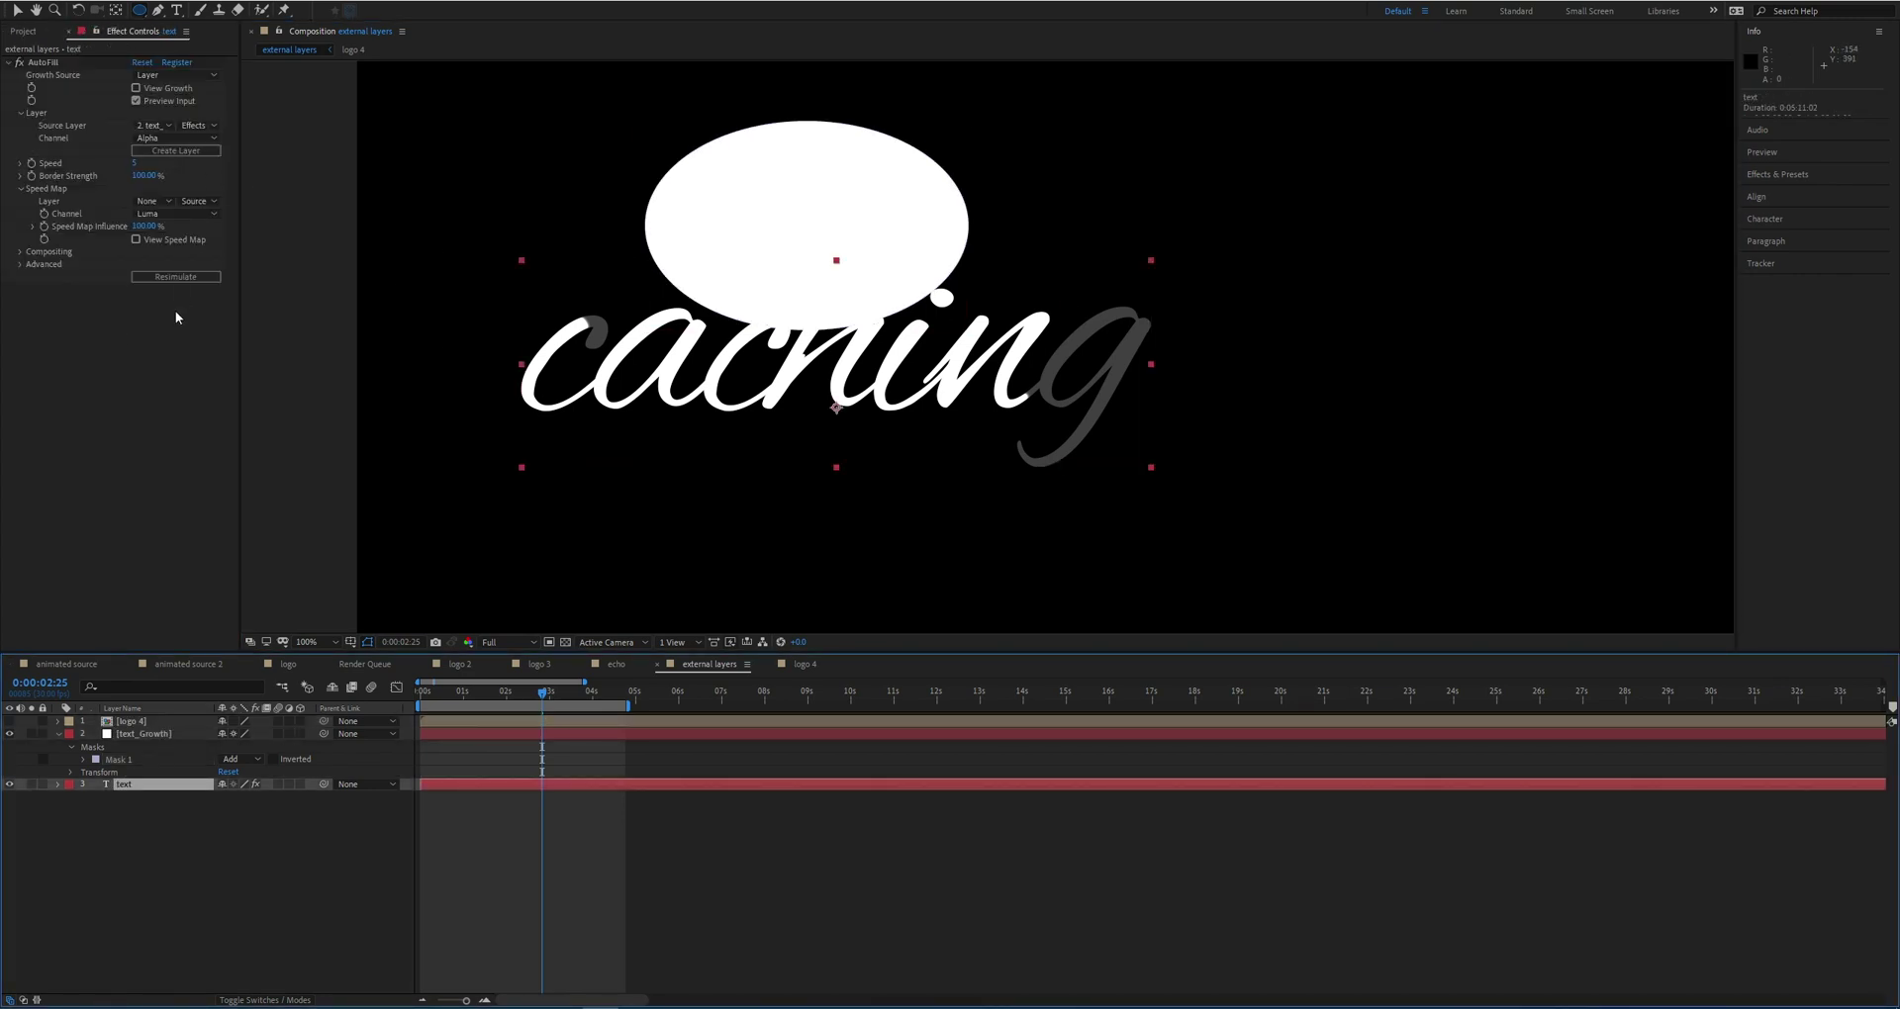
pyautogui.click(198, 125)
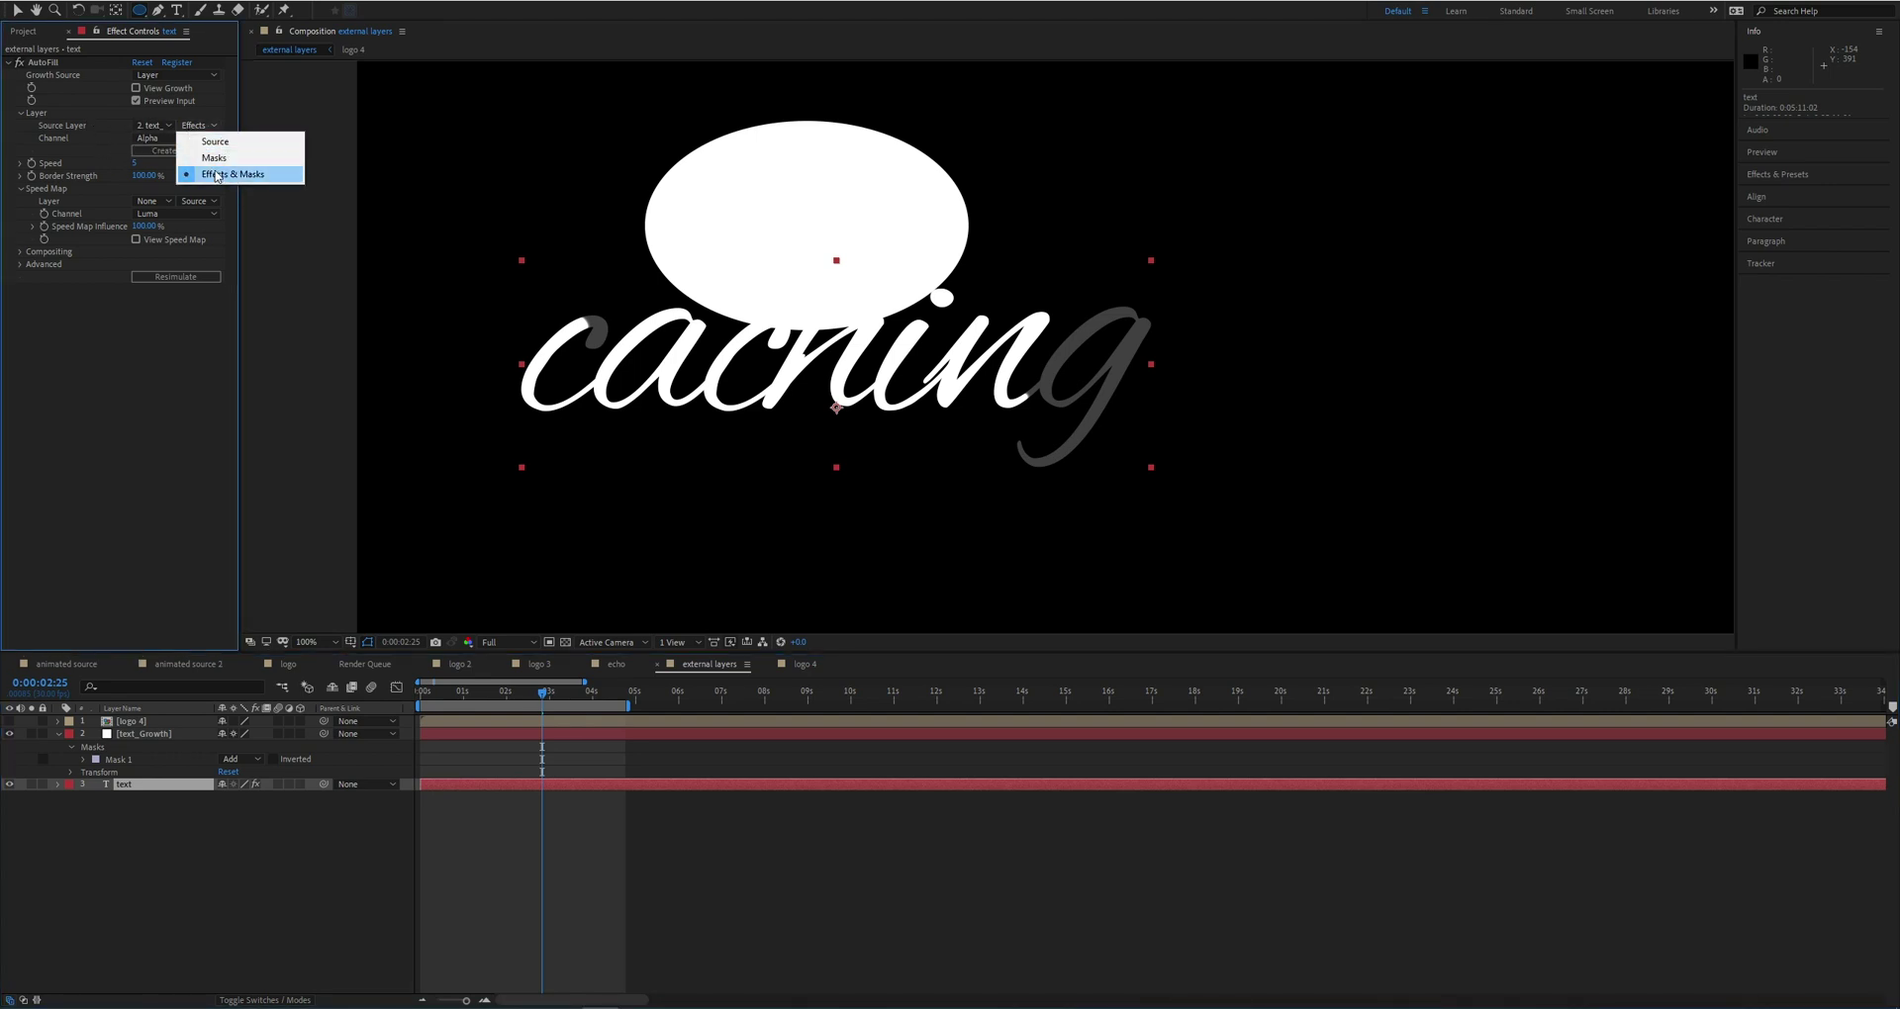
pyautogui.click(211, 142)
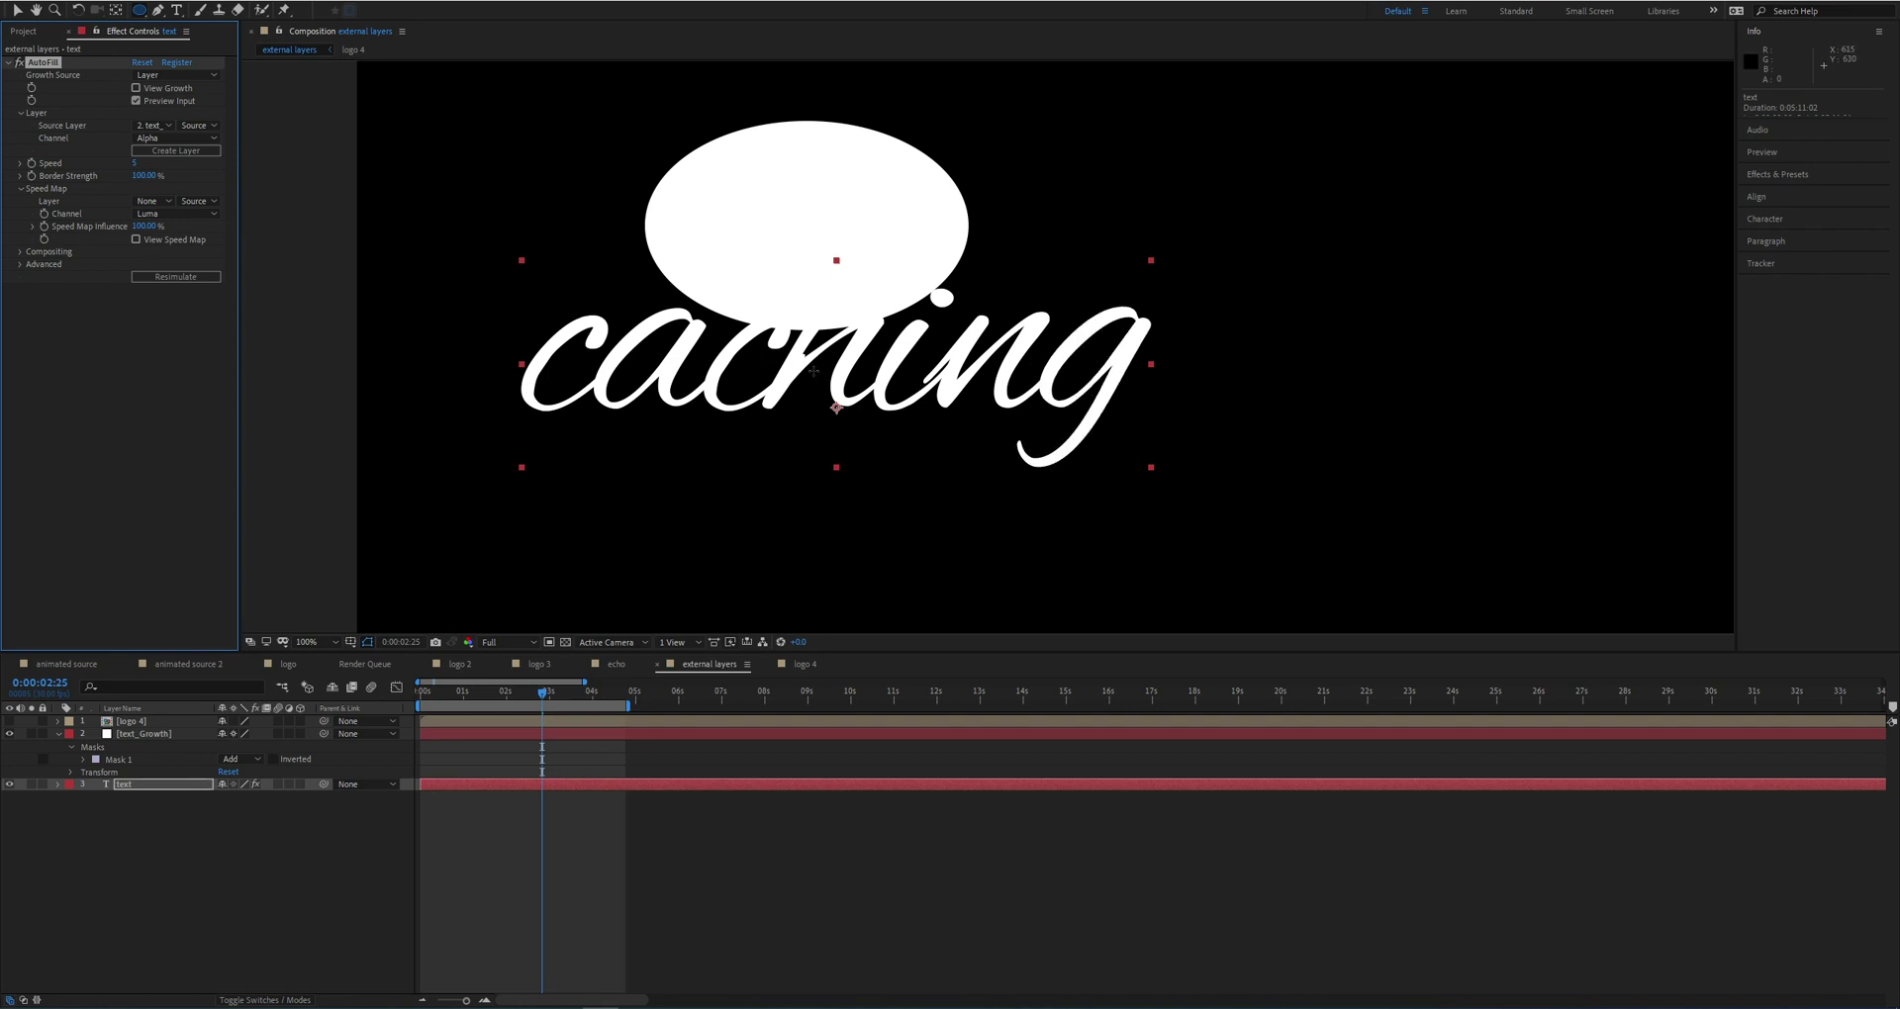
# Step: Apply the Fractal Noise effect to the text_Growth layer
pyautogui.click(138, 736)
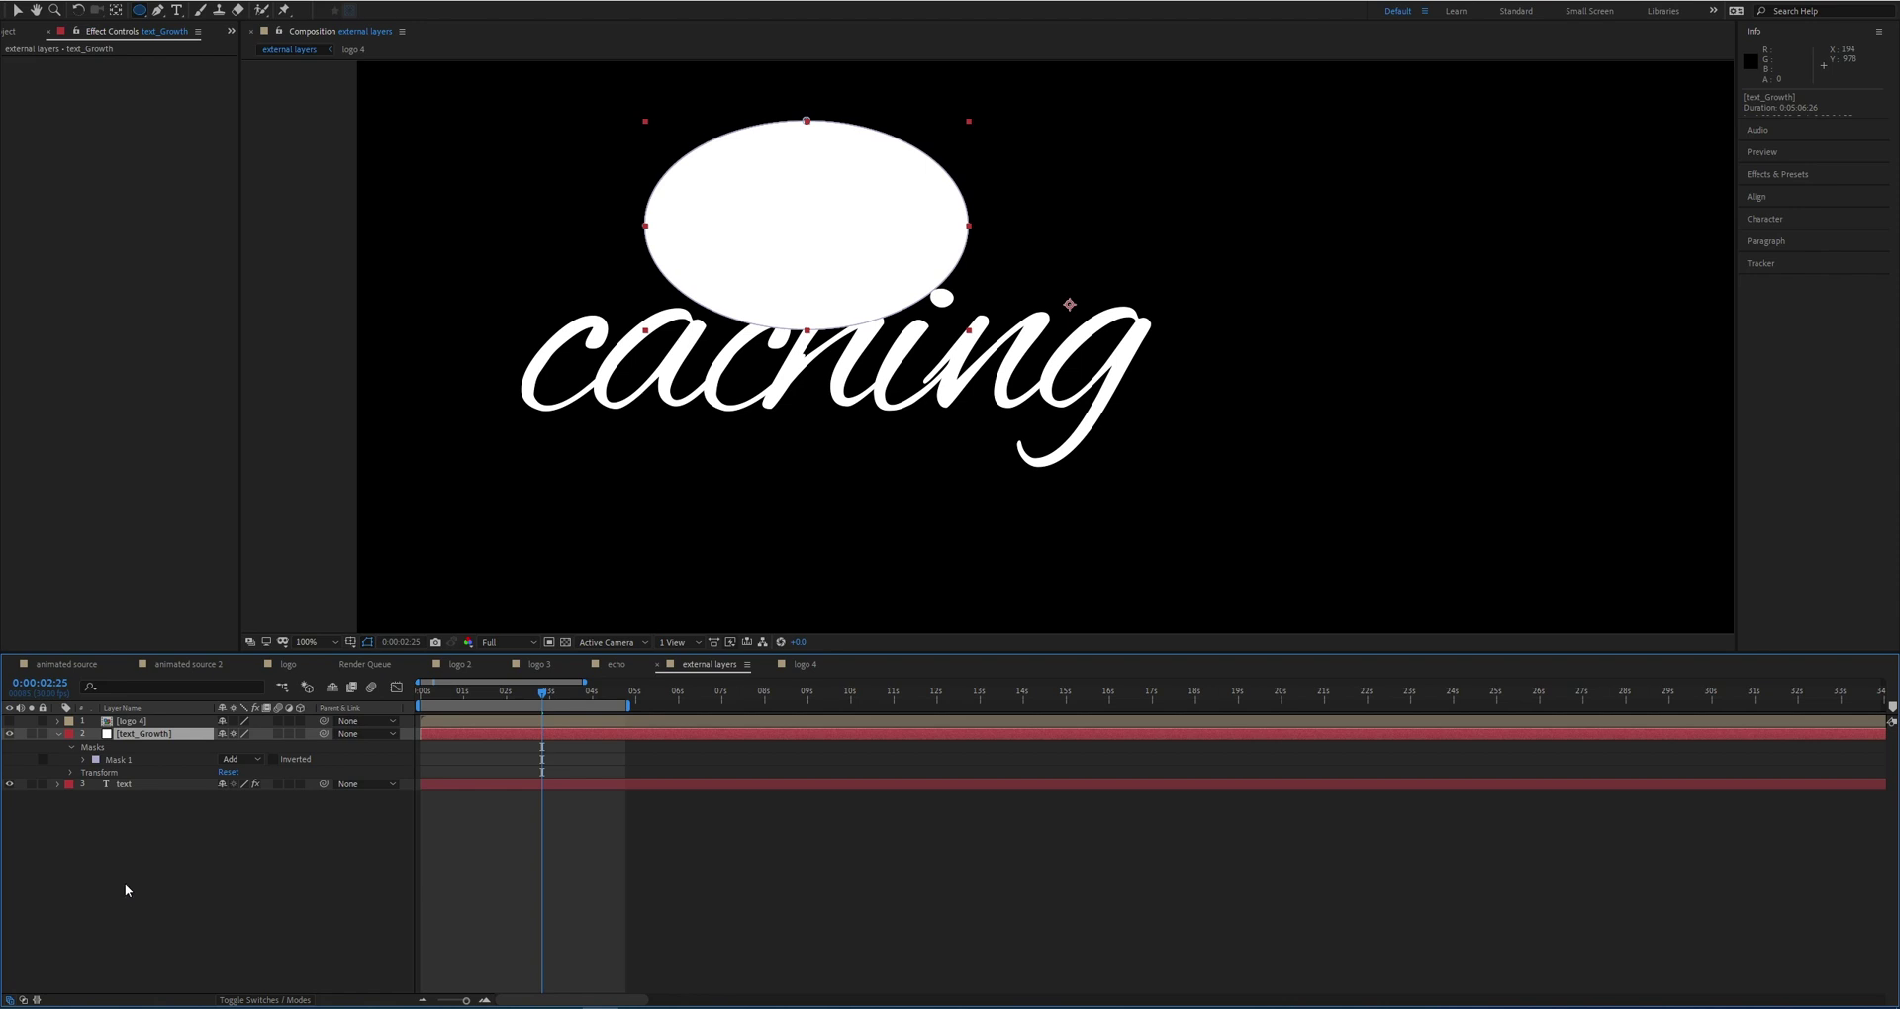
pyautogui.press('v')
pyautogui.click(128, 787)
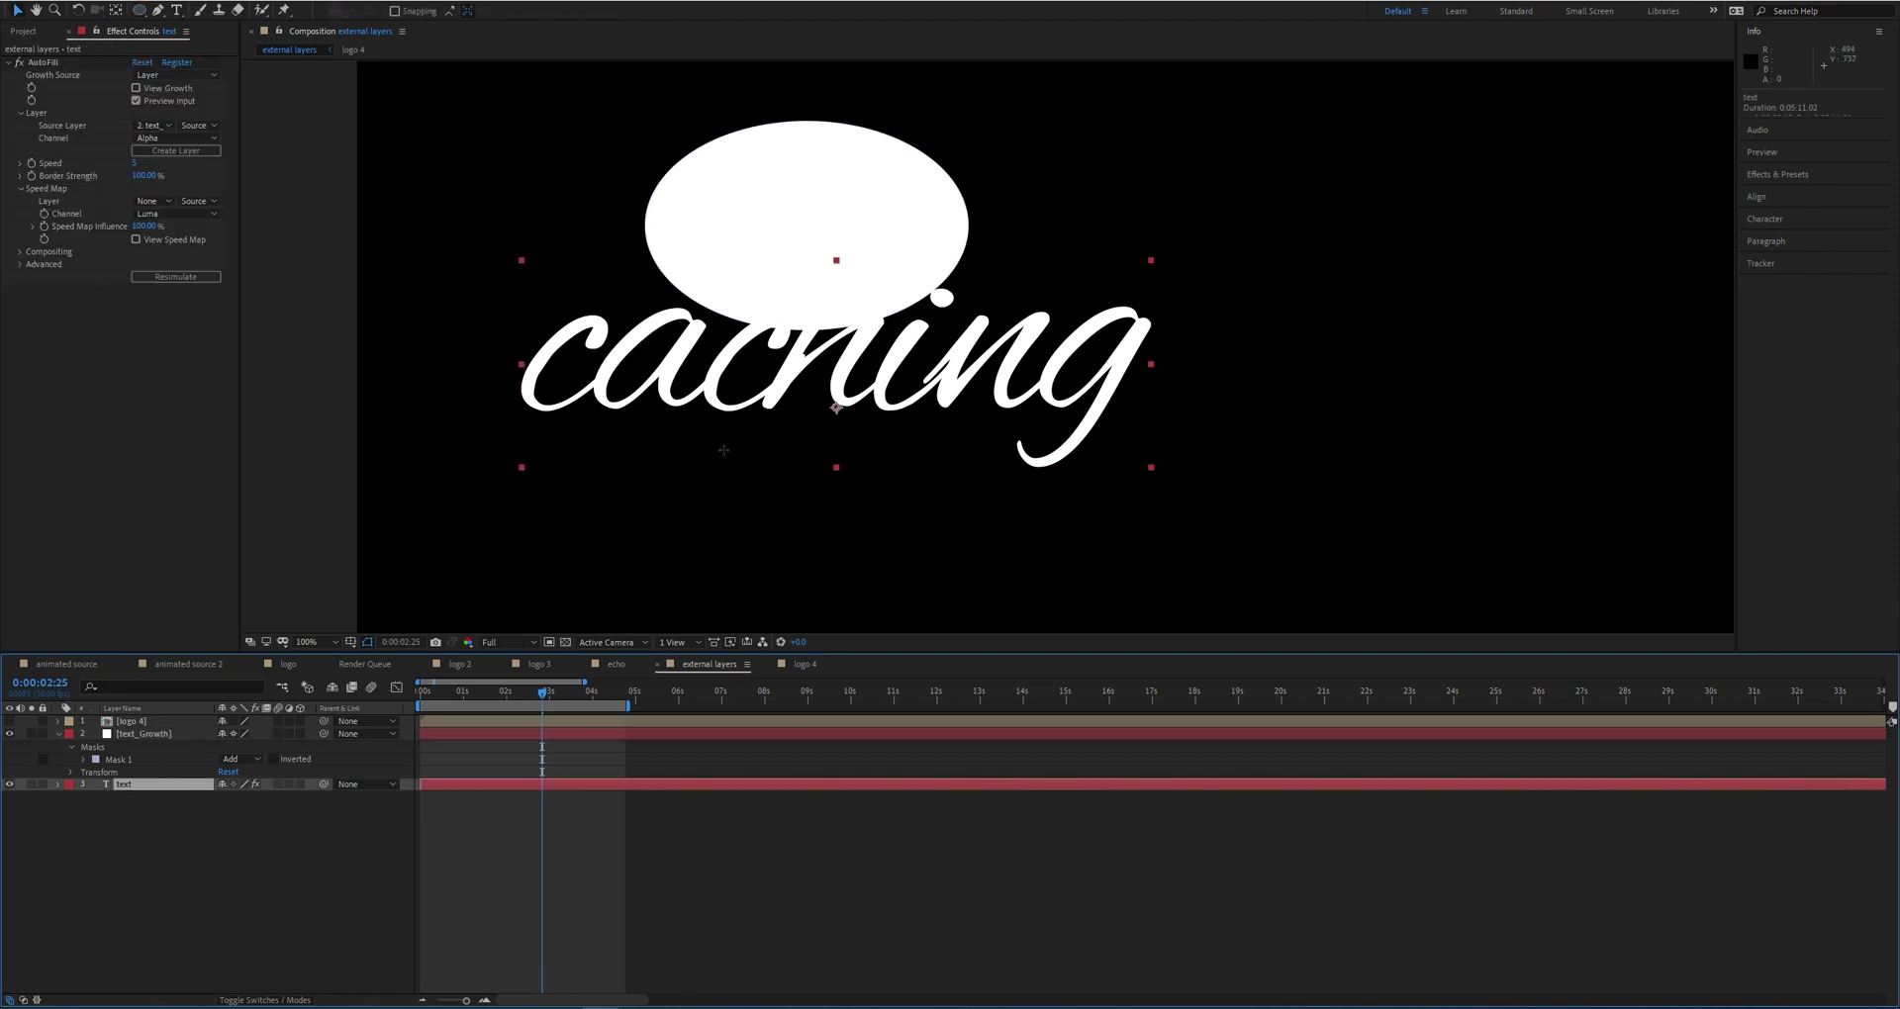
pyautogui.click(182, 840)
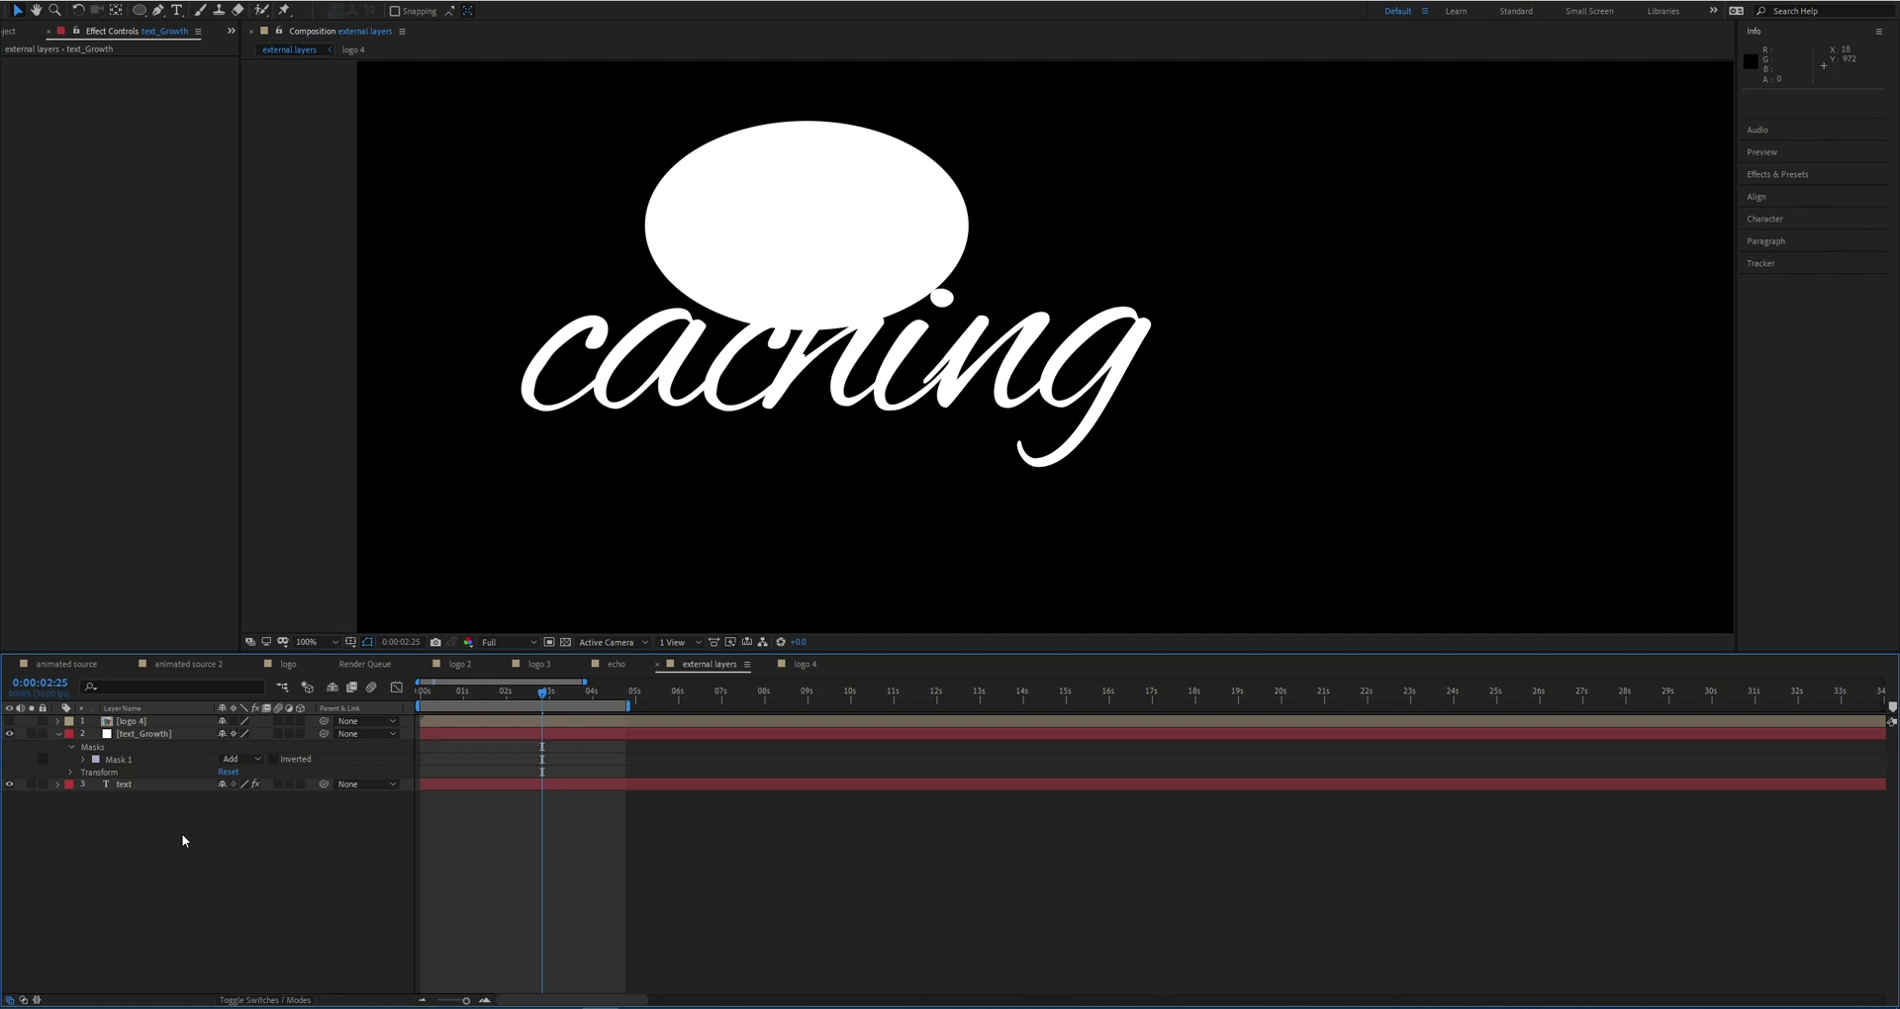
pyautogui.click(233, 738)
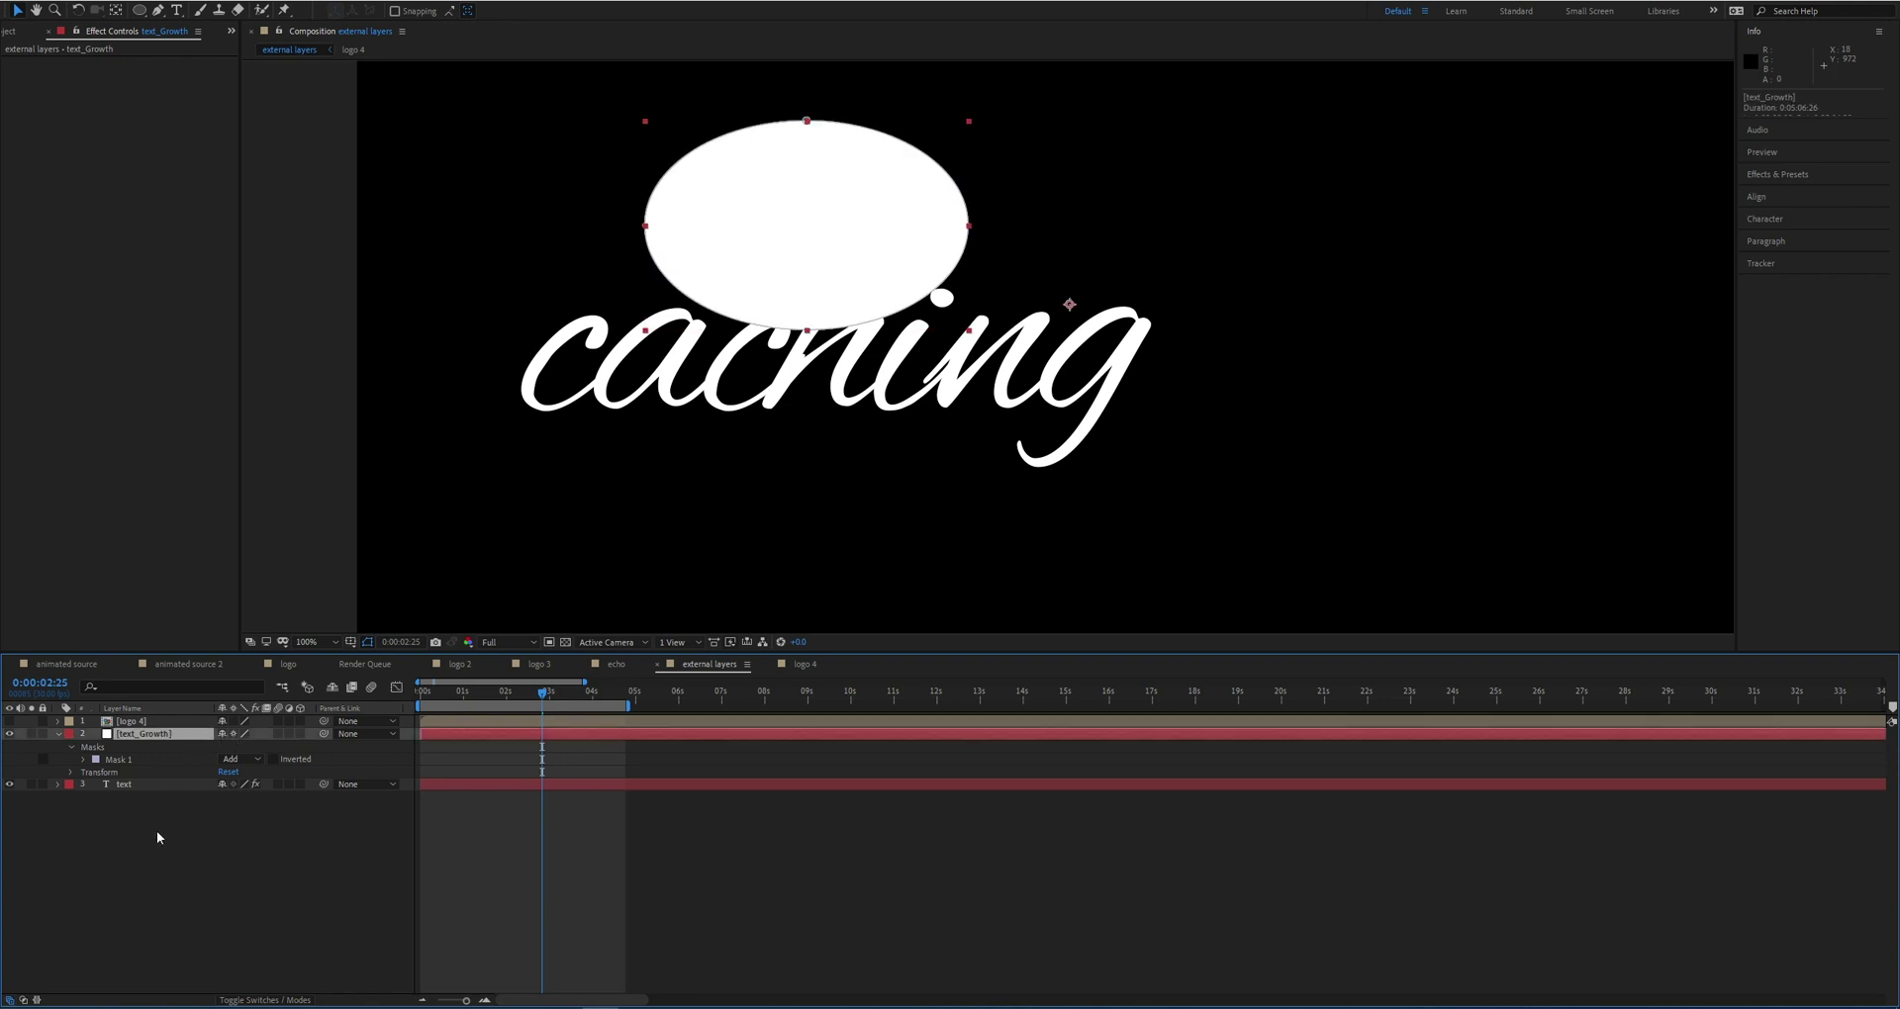
pyautogui.hotkey('ctrl', 'space')
pyautogui.write('noise')
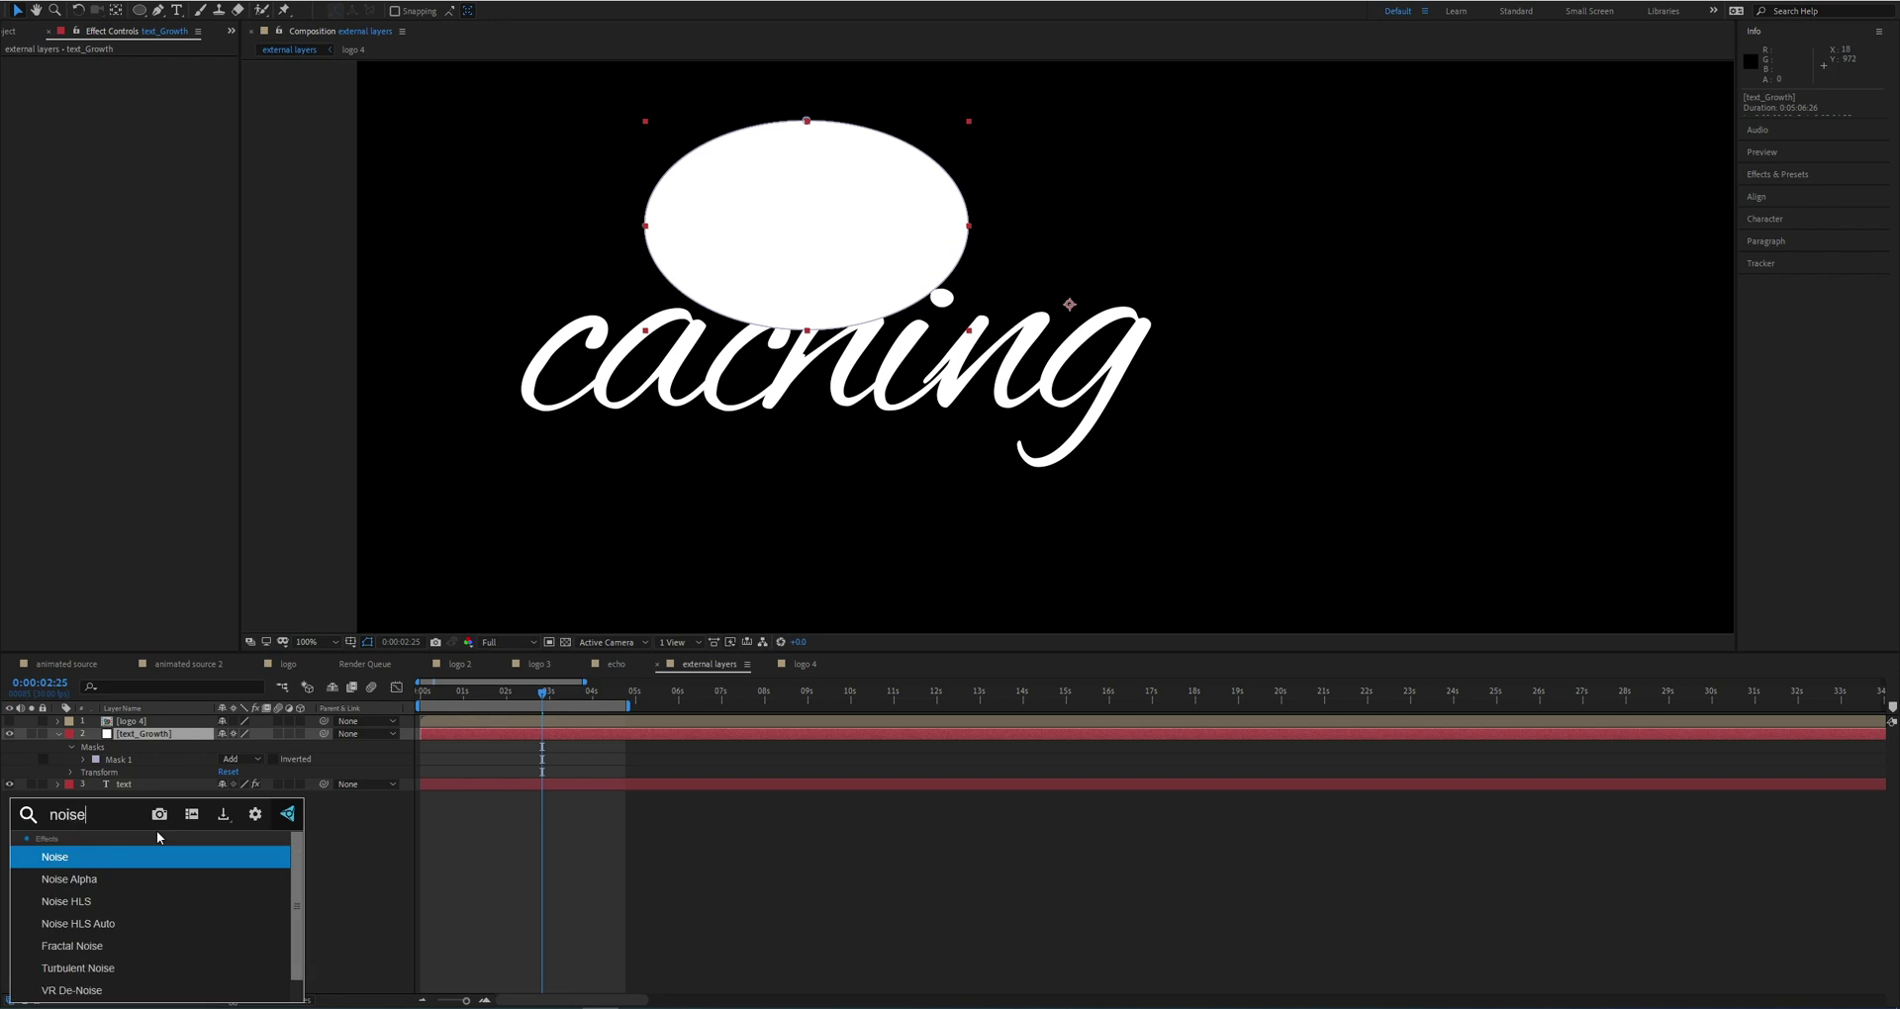
pyautogui.click(71, 946)
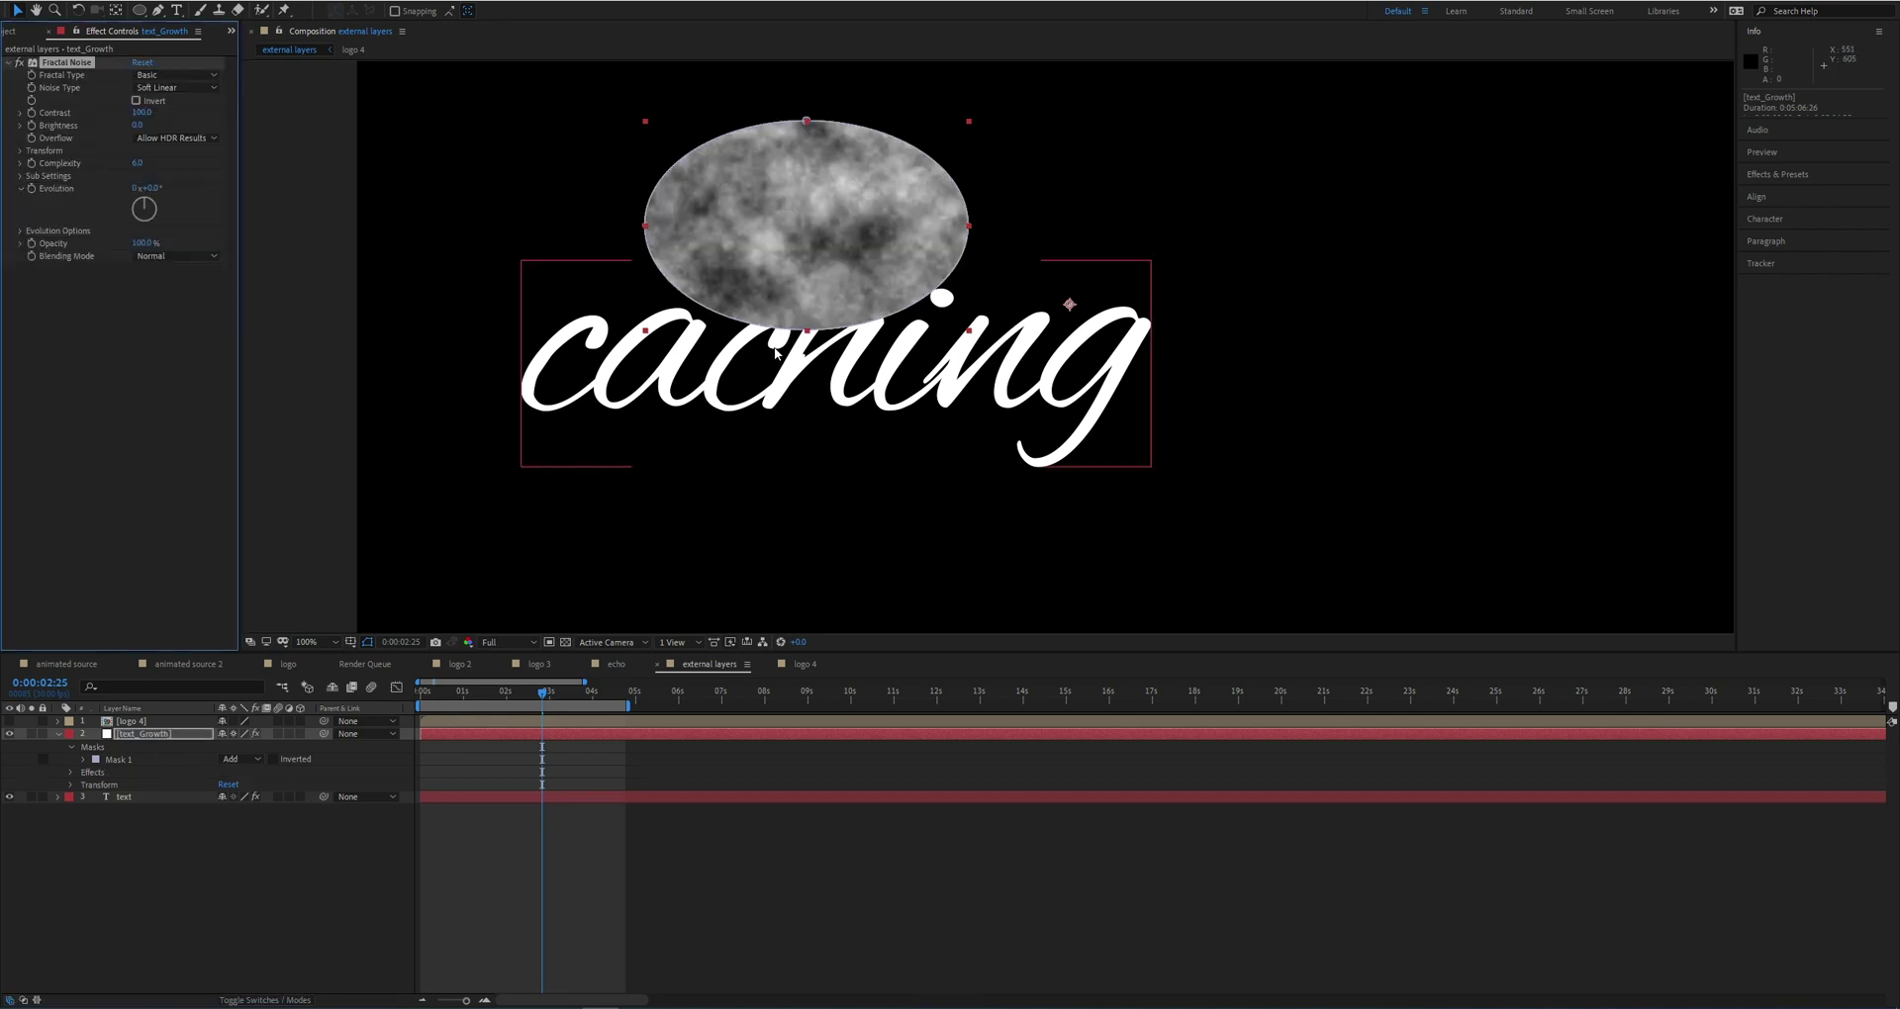
# Step: Shift the noise-filled ellipse slightly down over the word and hide the text_Growth layer
pyautogui.moveTo(1051, 275); pyautogui.dragTo(1011, 360)
pyautogui.moveTo(873, 365); pyautogui.dragTo(816, 321)
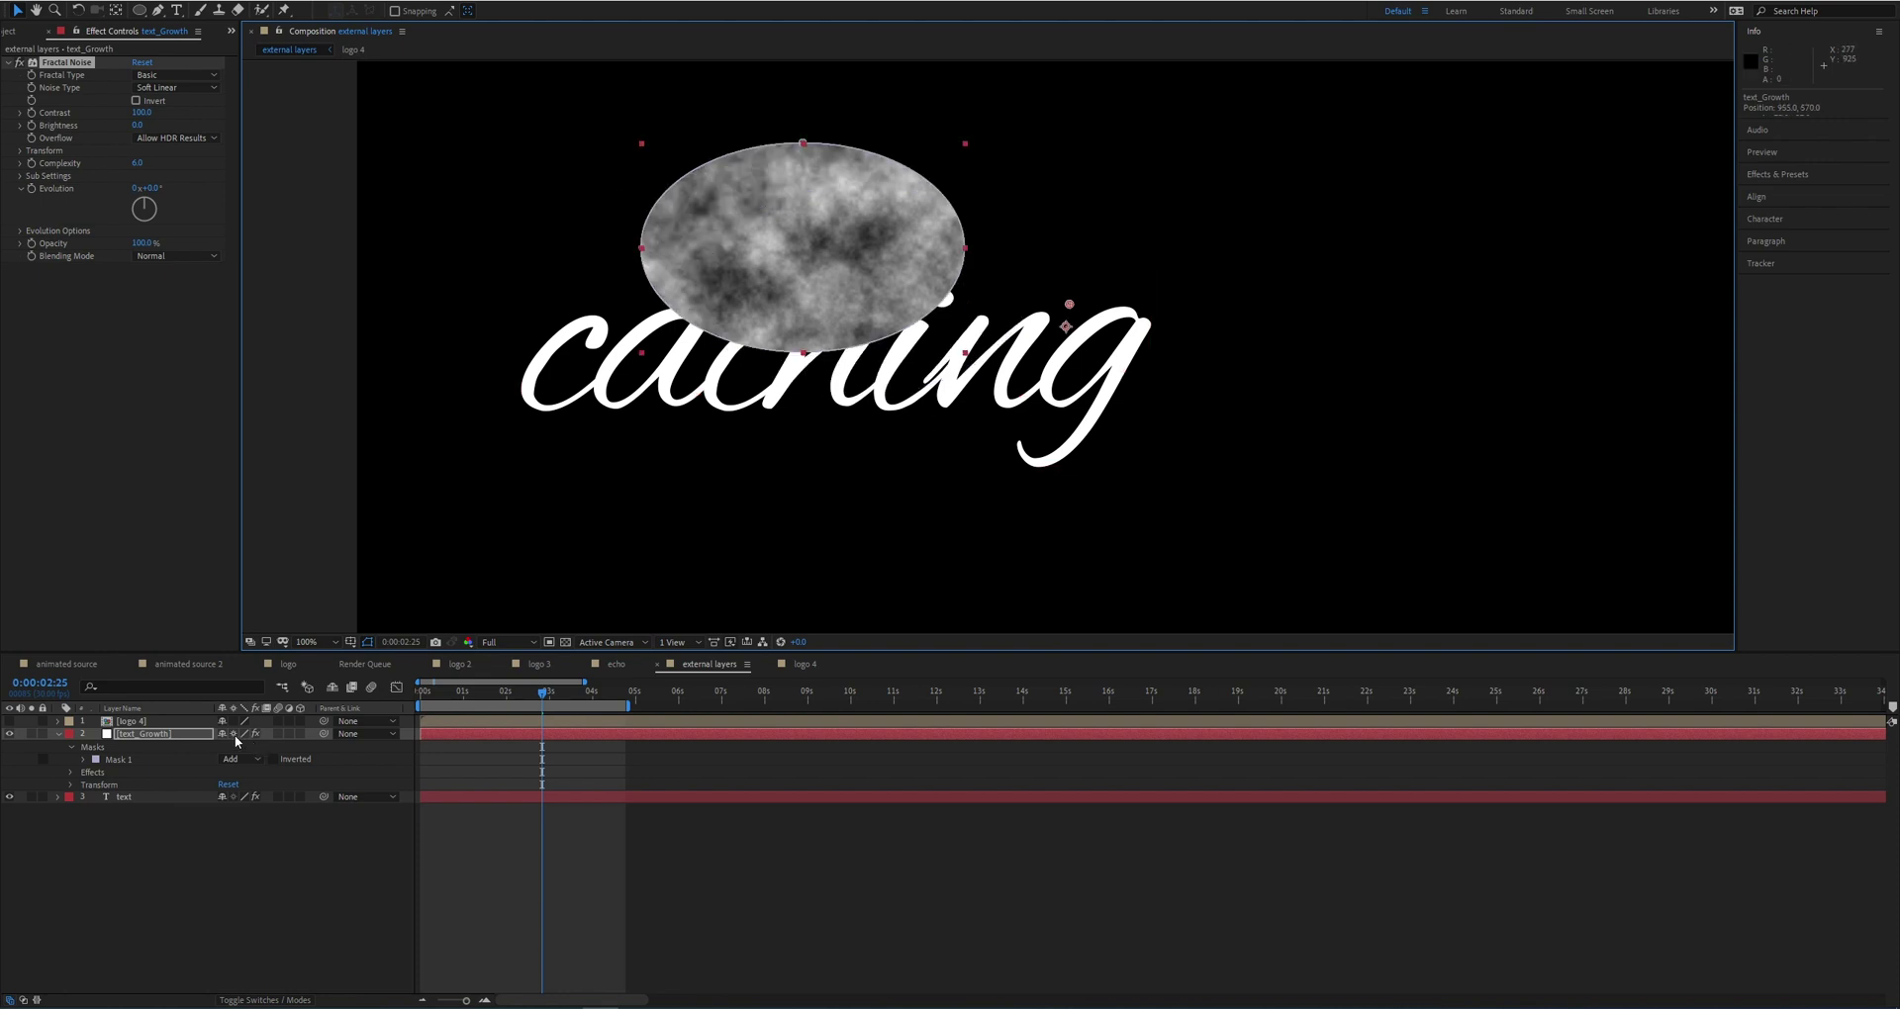
pyautogui.moveTo(991, 221)
pyautogui.mouseDown()
pyautogui.moveTo(1292, 236)
pyautogui.moveTo(962, 235)
pyautogui.moveTo(983, 211)
pyautogui.mouseUp()
pyautogui.click(9, 733)
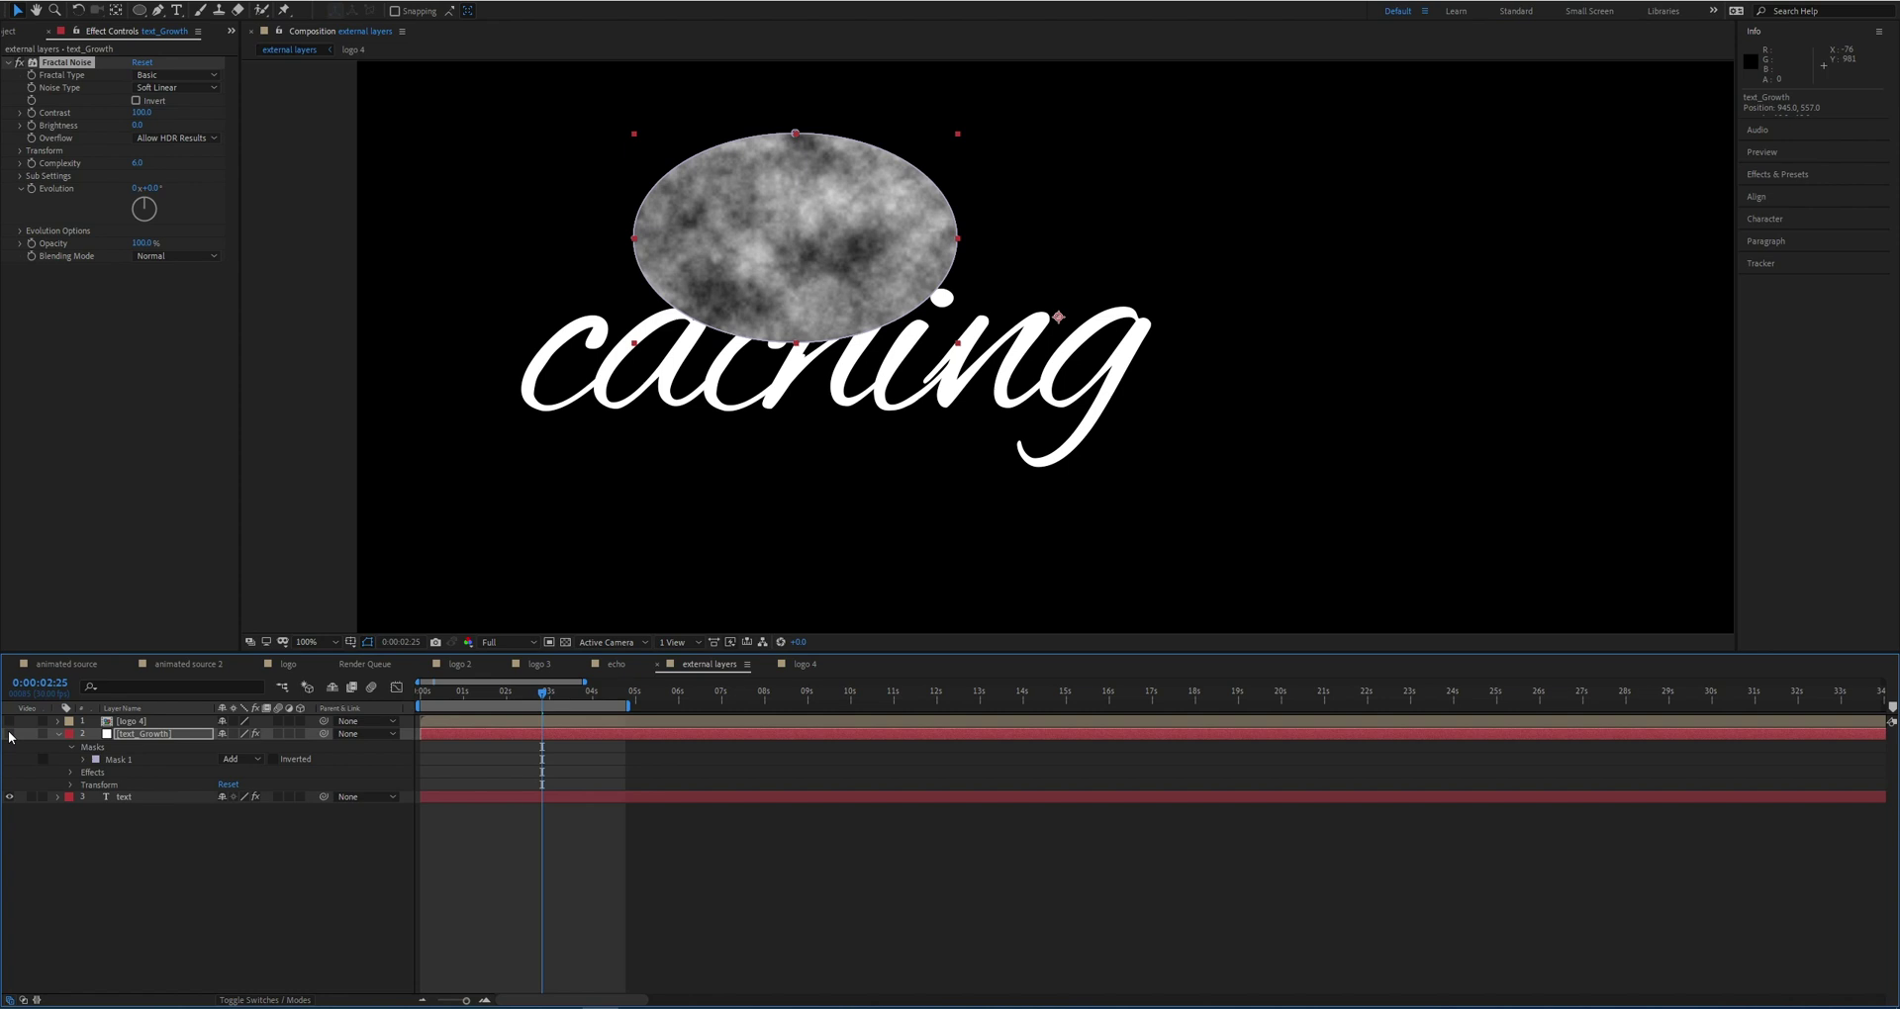
# Step: Set the text layer's AutoFill growth source to Effects & Masks with the Luma channel, and enable View Growth
pyautogui.click(129, 796)
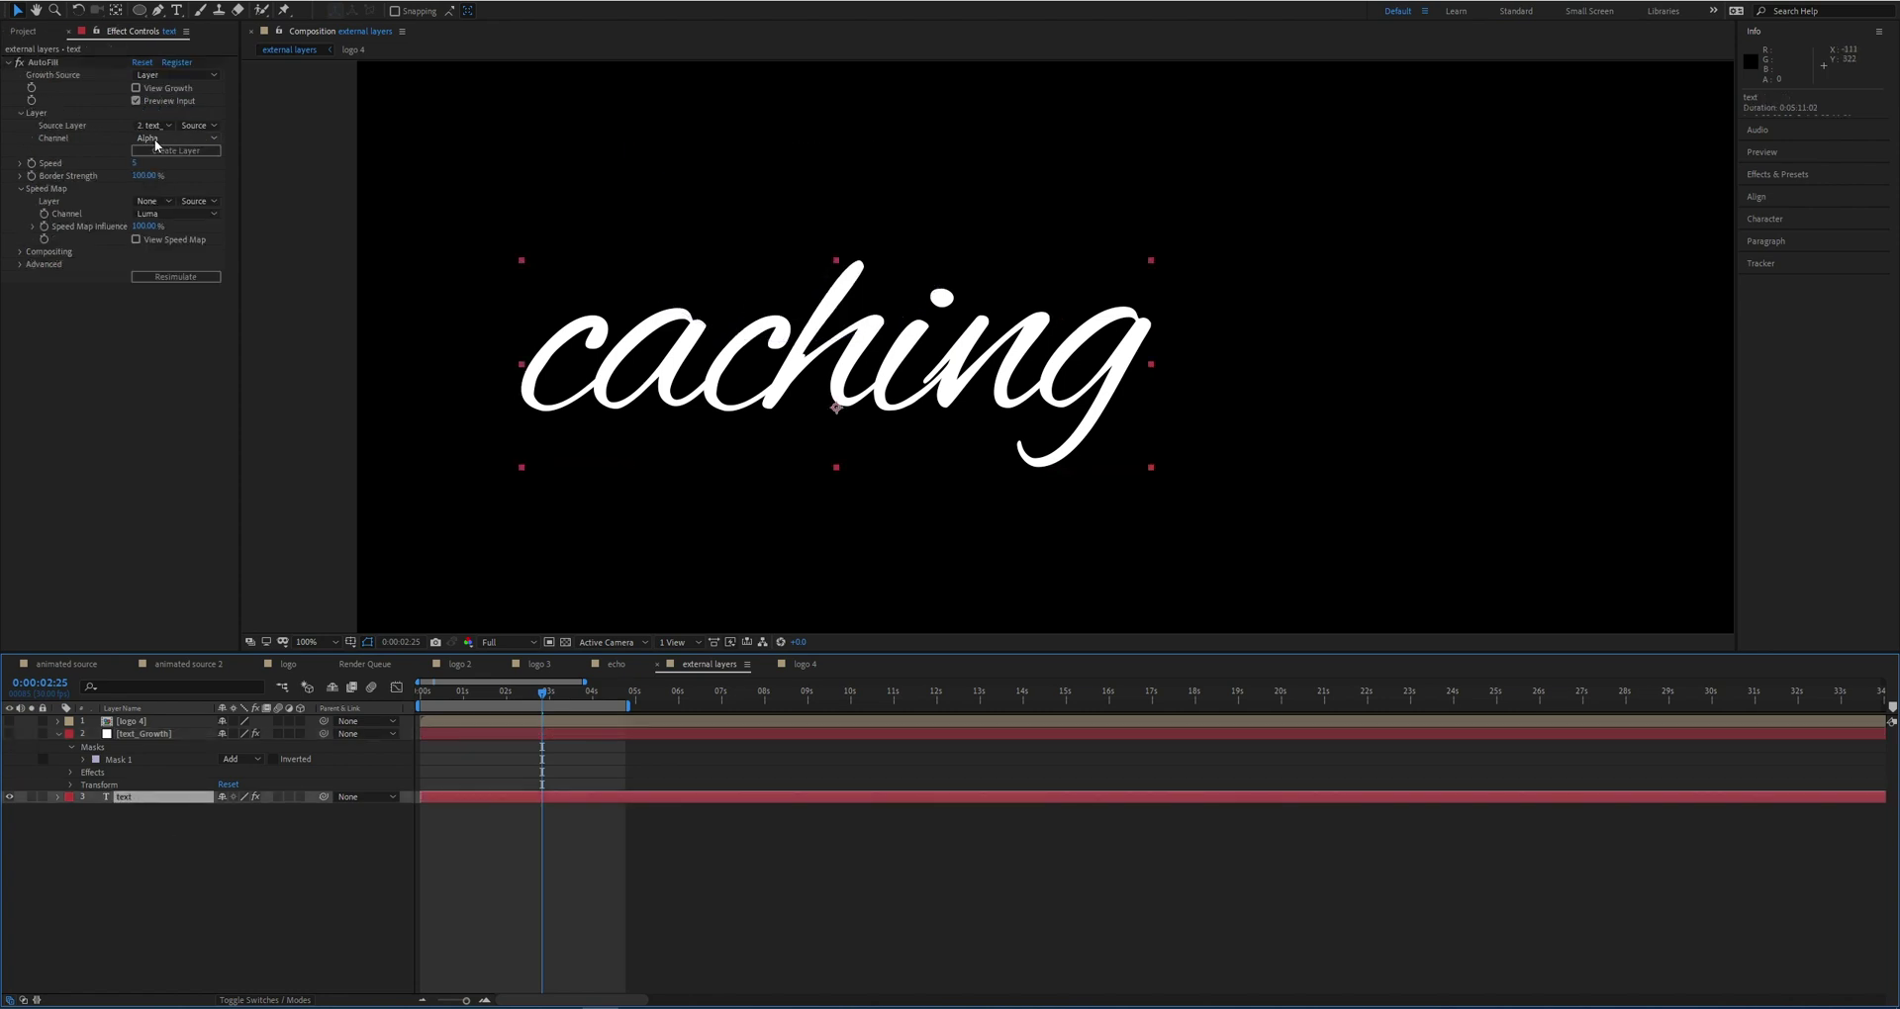
pyautogui.click(189, 129)
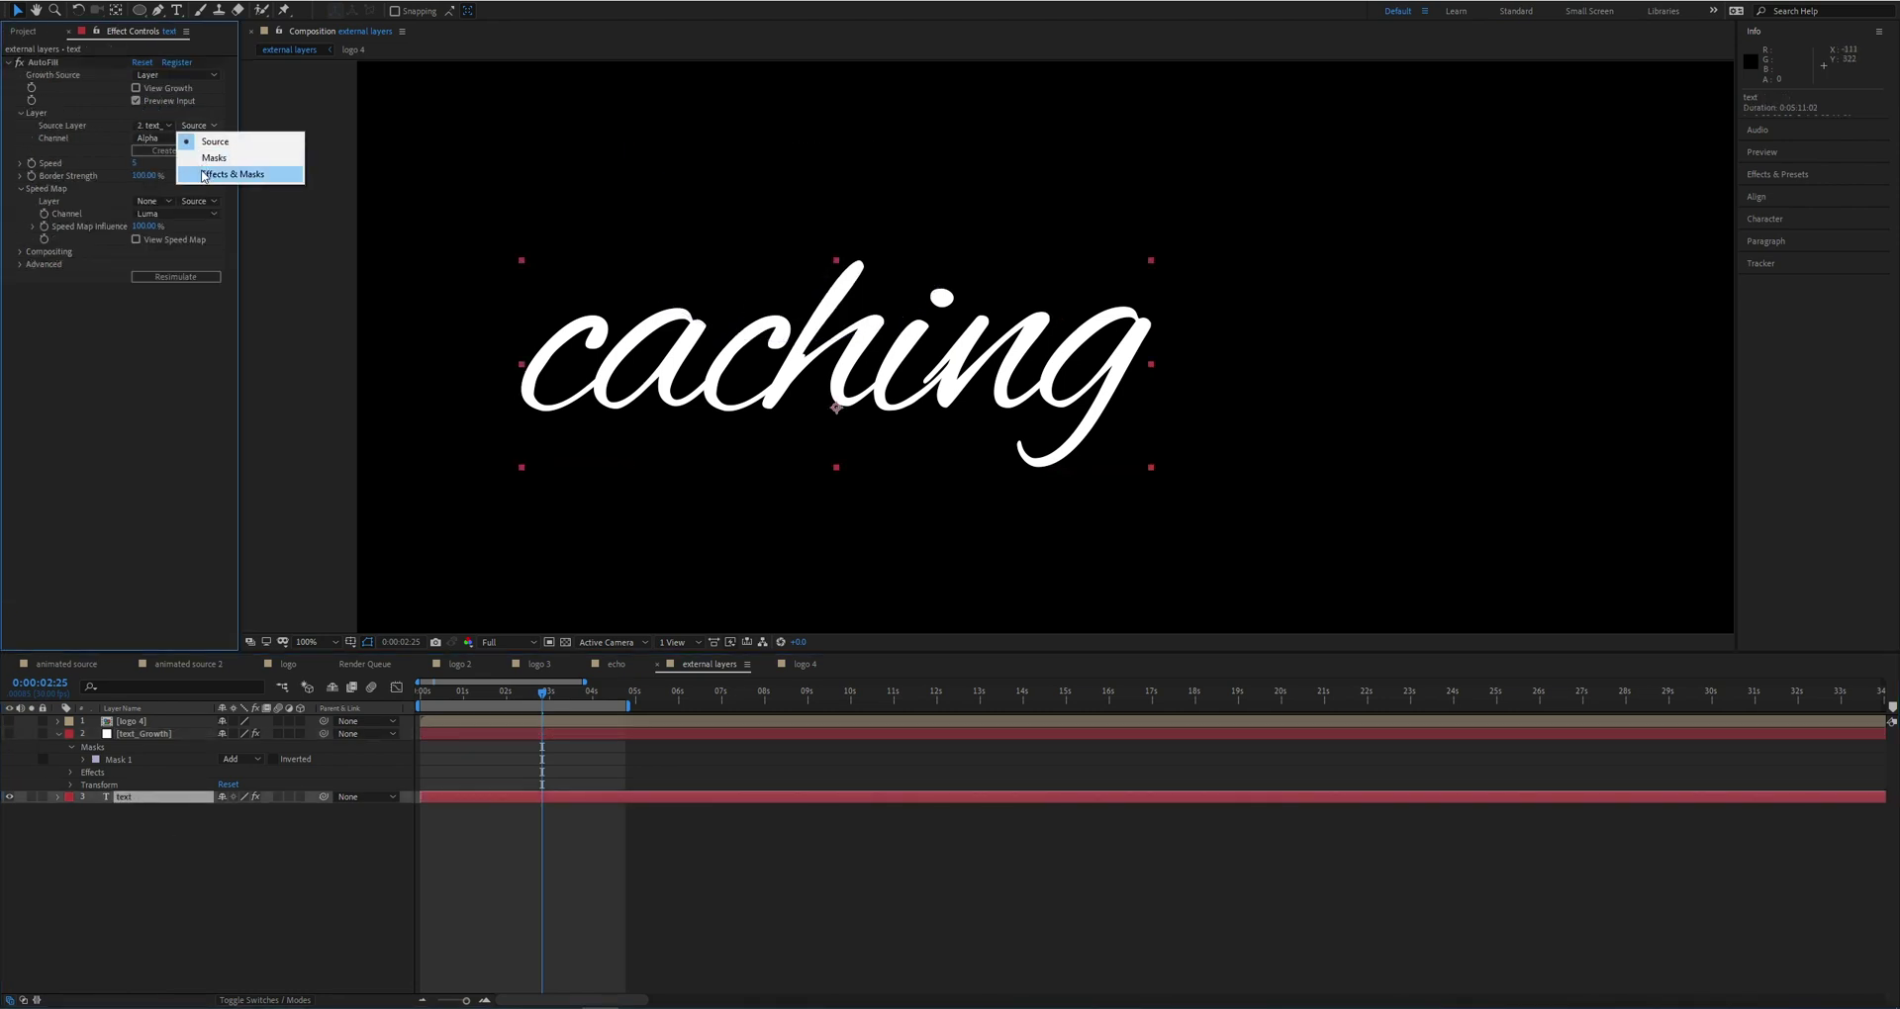
pyautogui.click(193, 170)
pyautogui.click(175, 139)
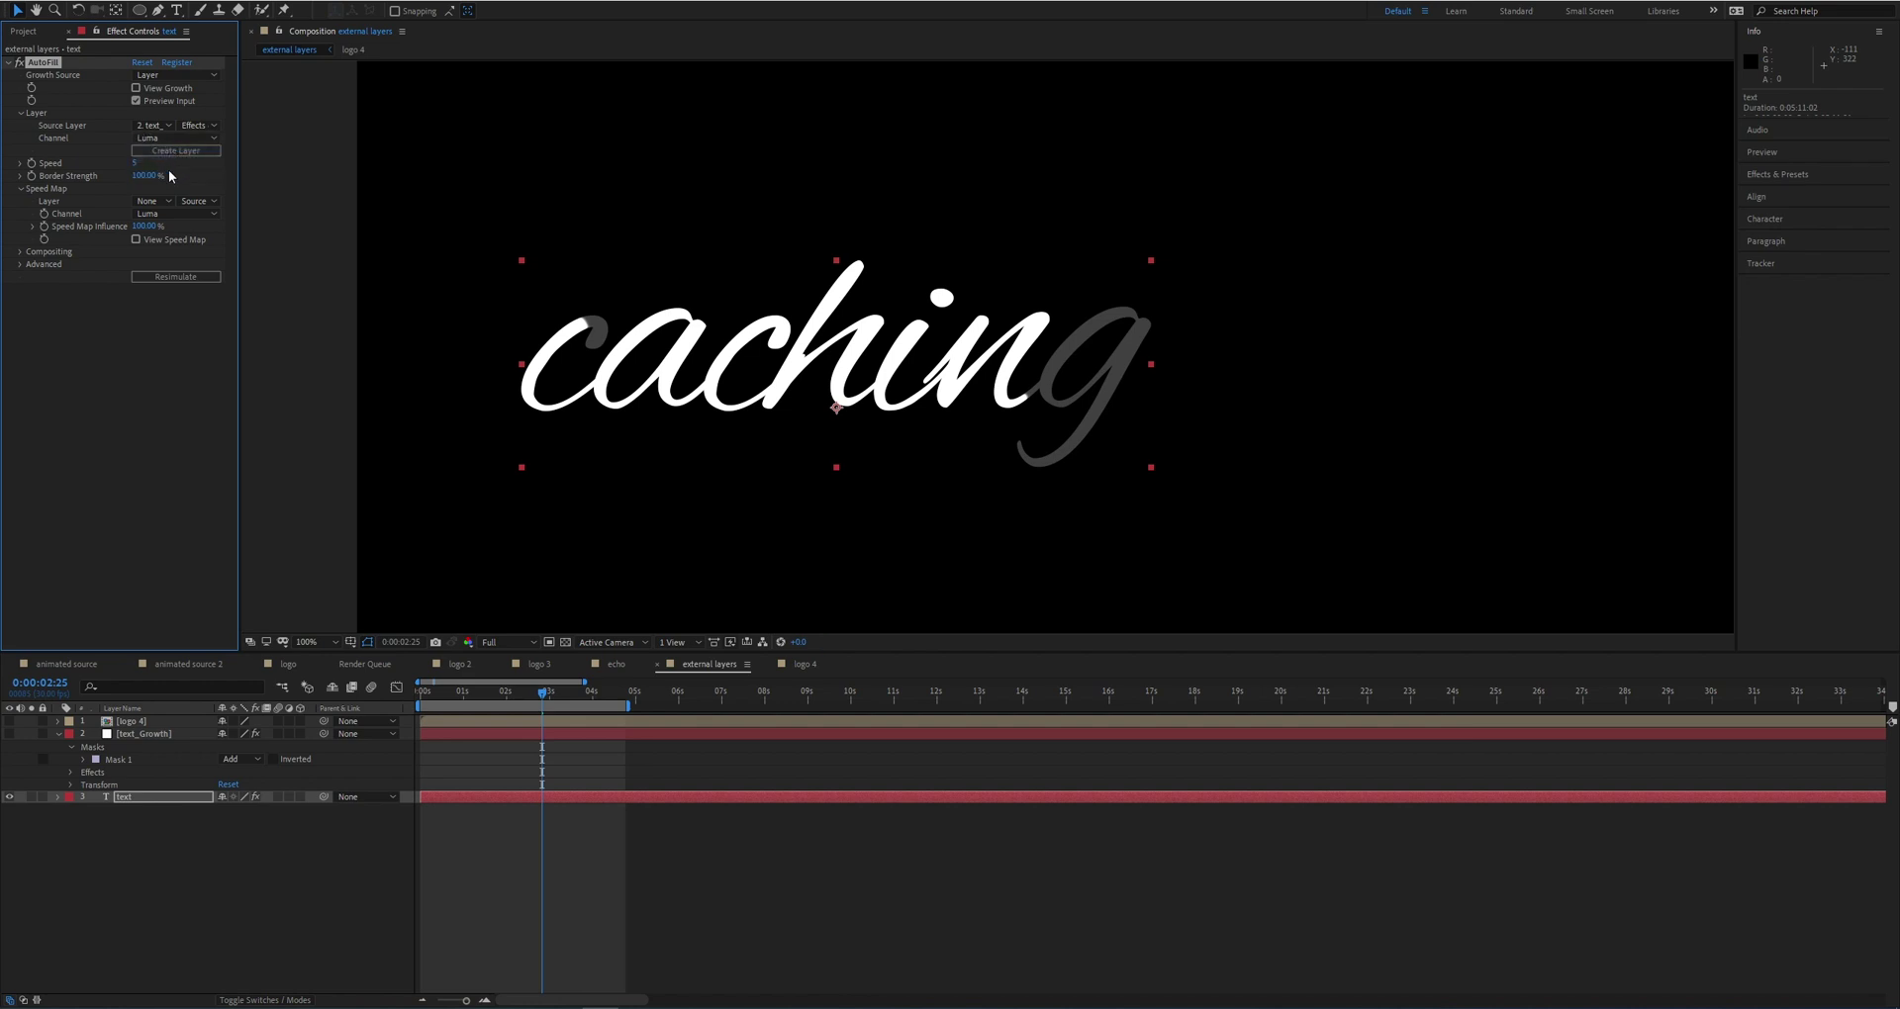
pyautogui.click(136, 89)
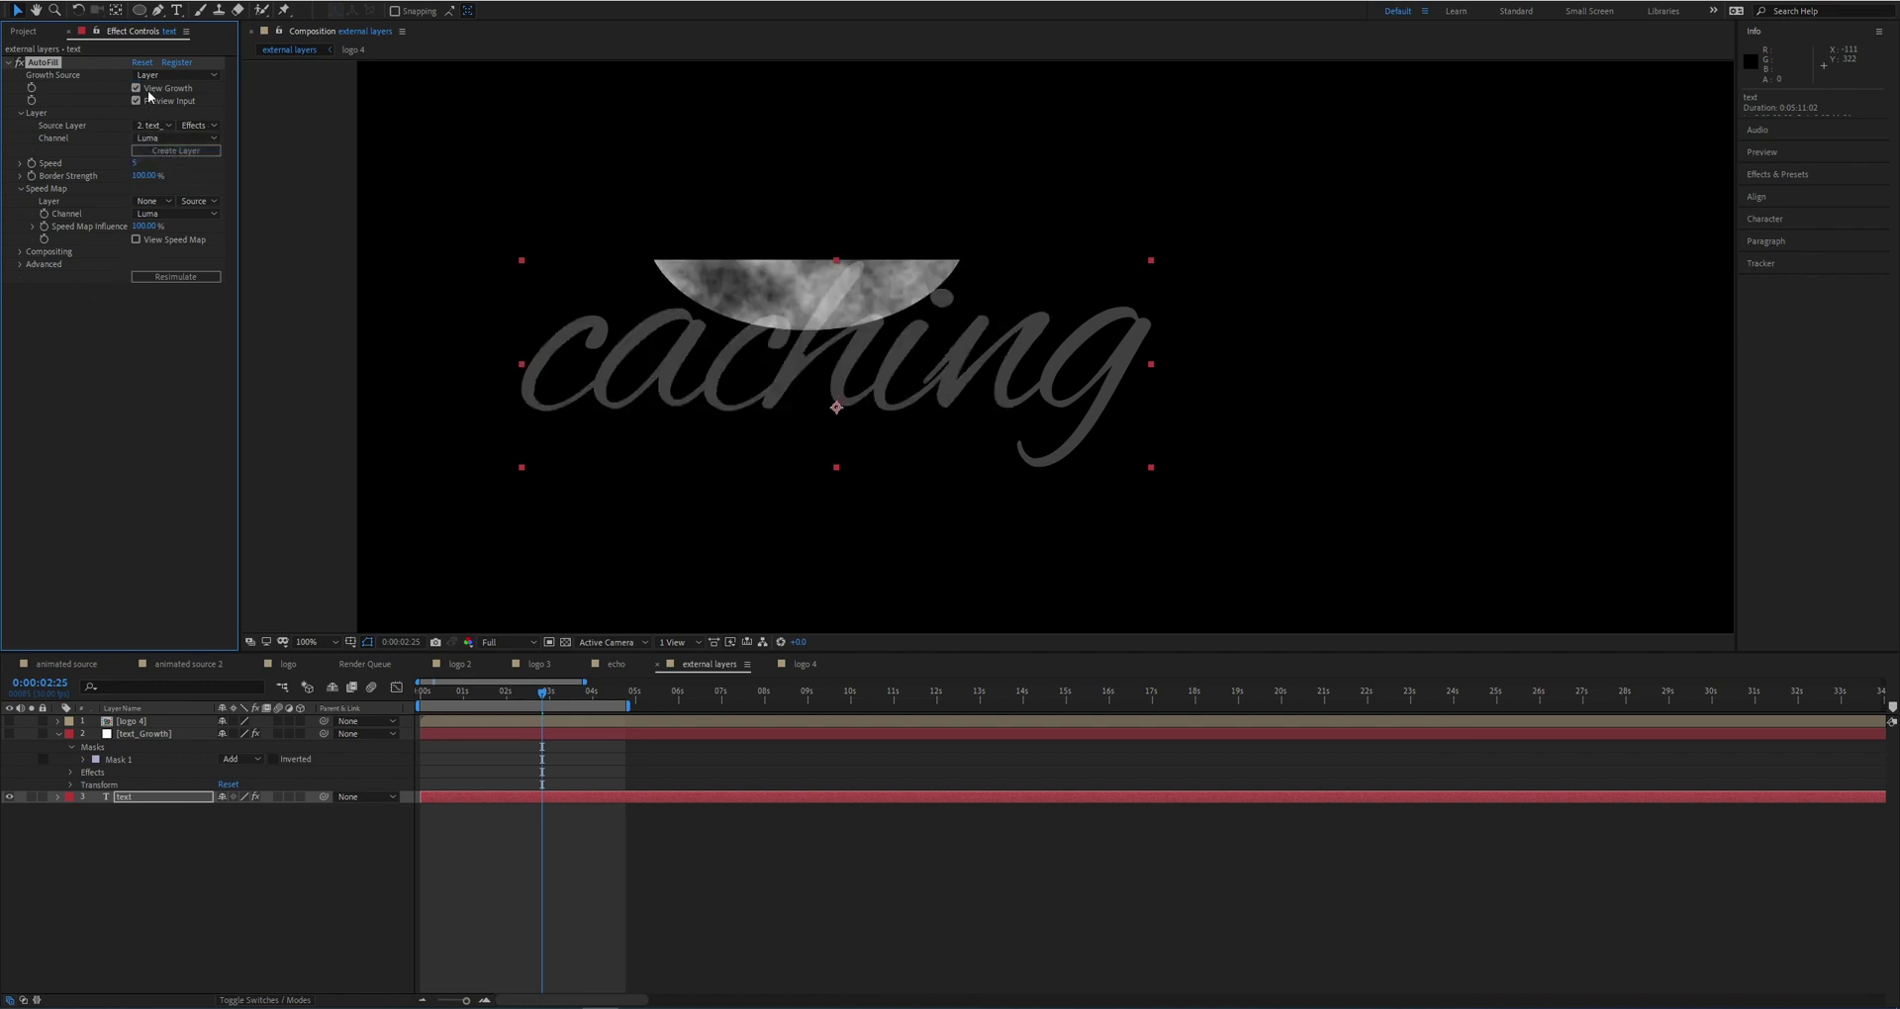
pyautogui.click(136, 733)
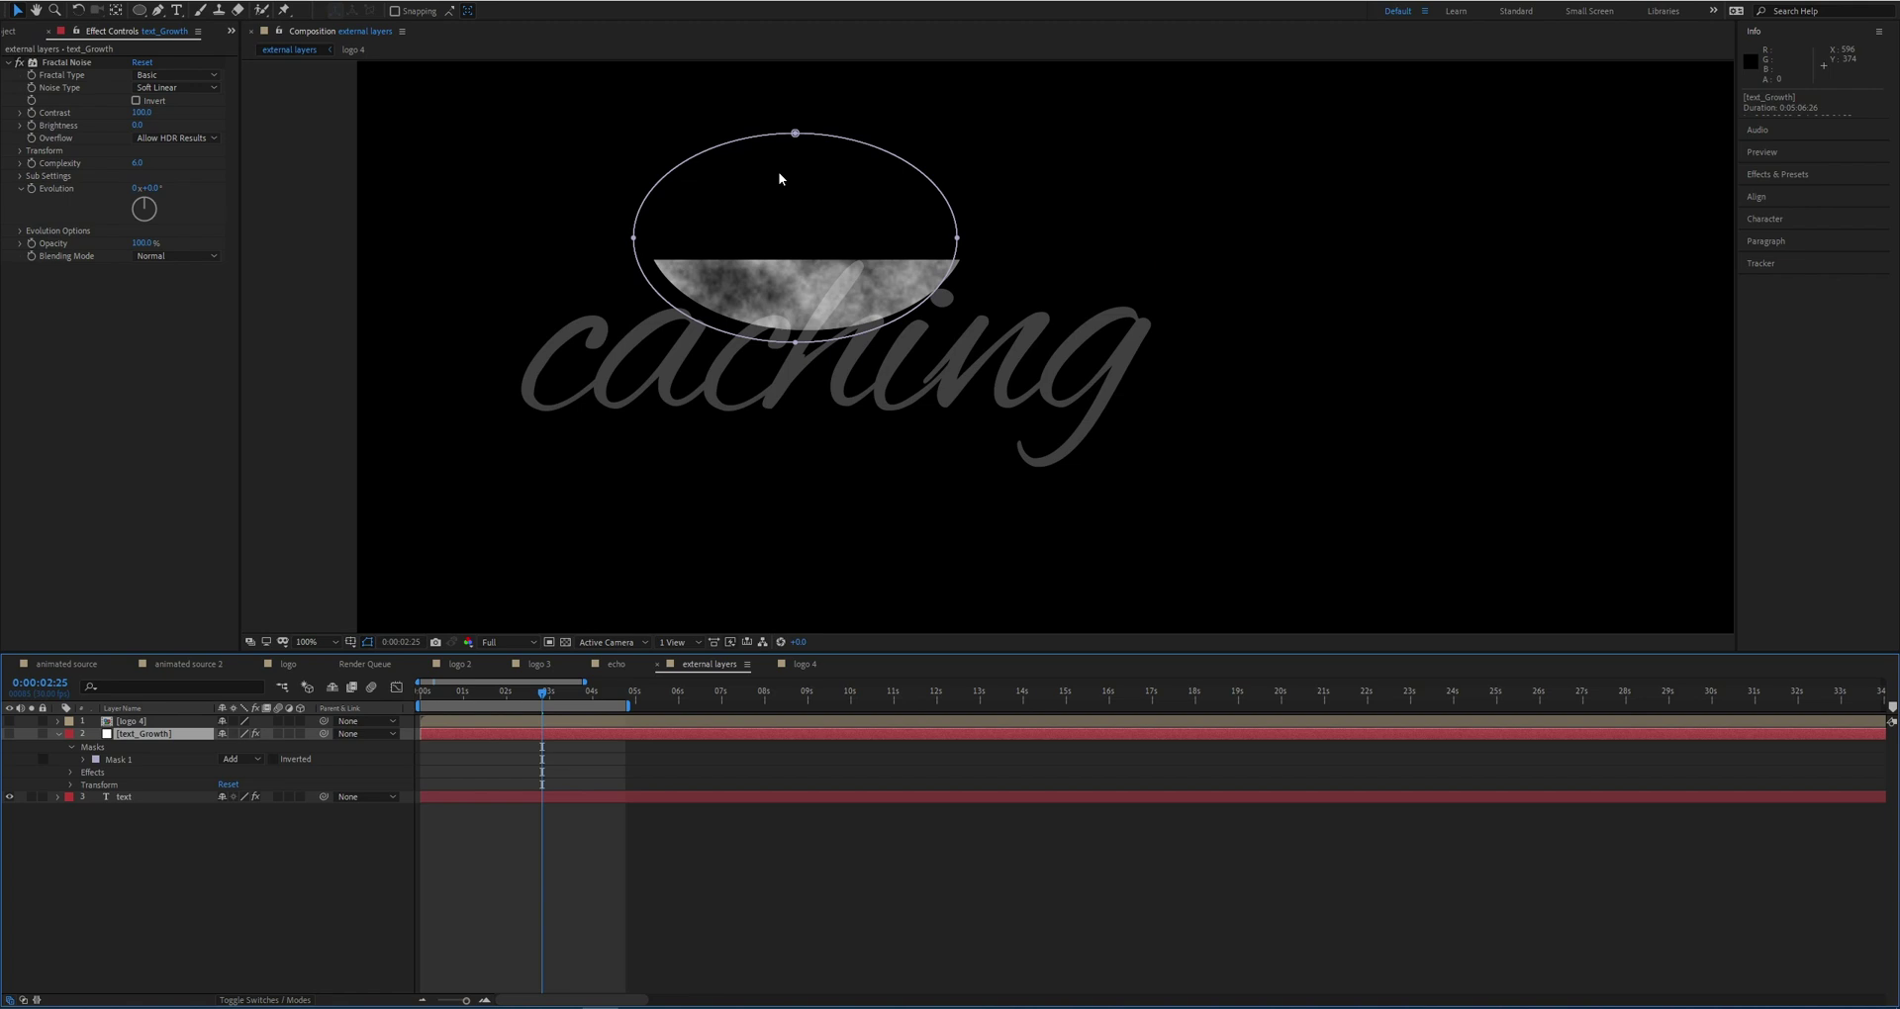
pyautogui.click(950, 410)
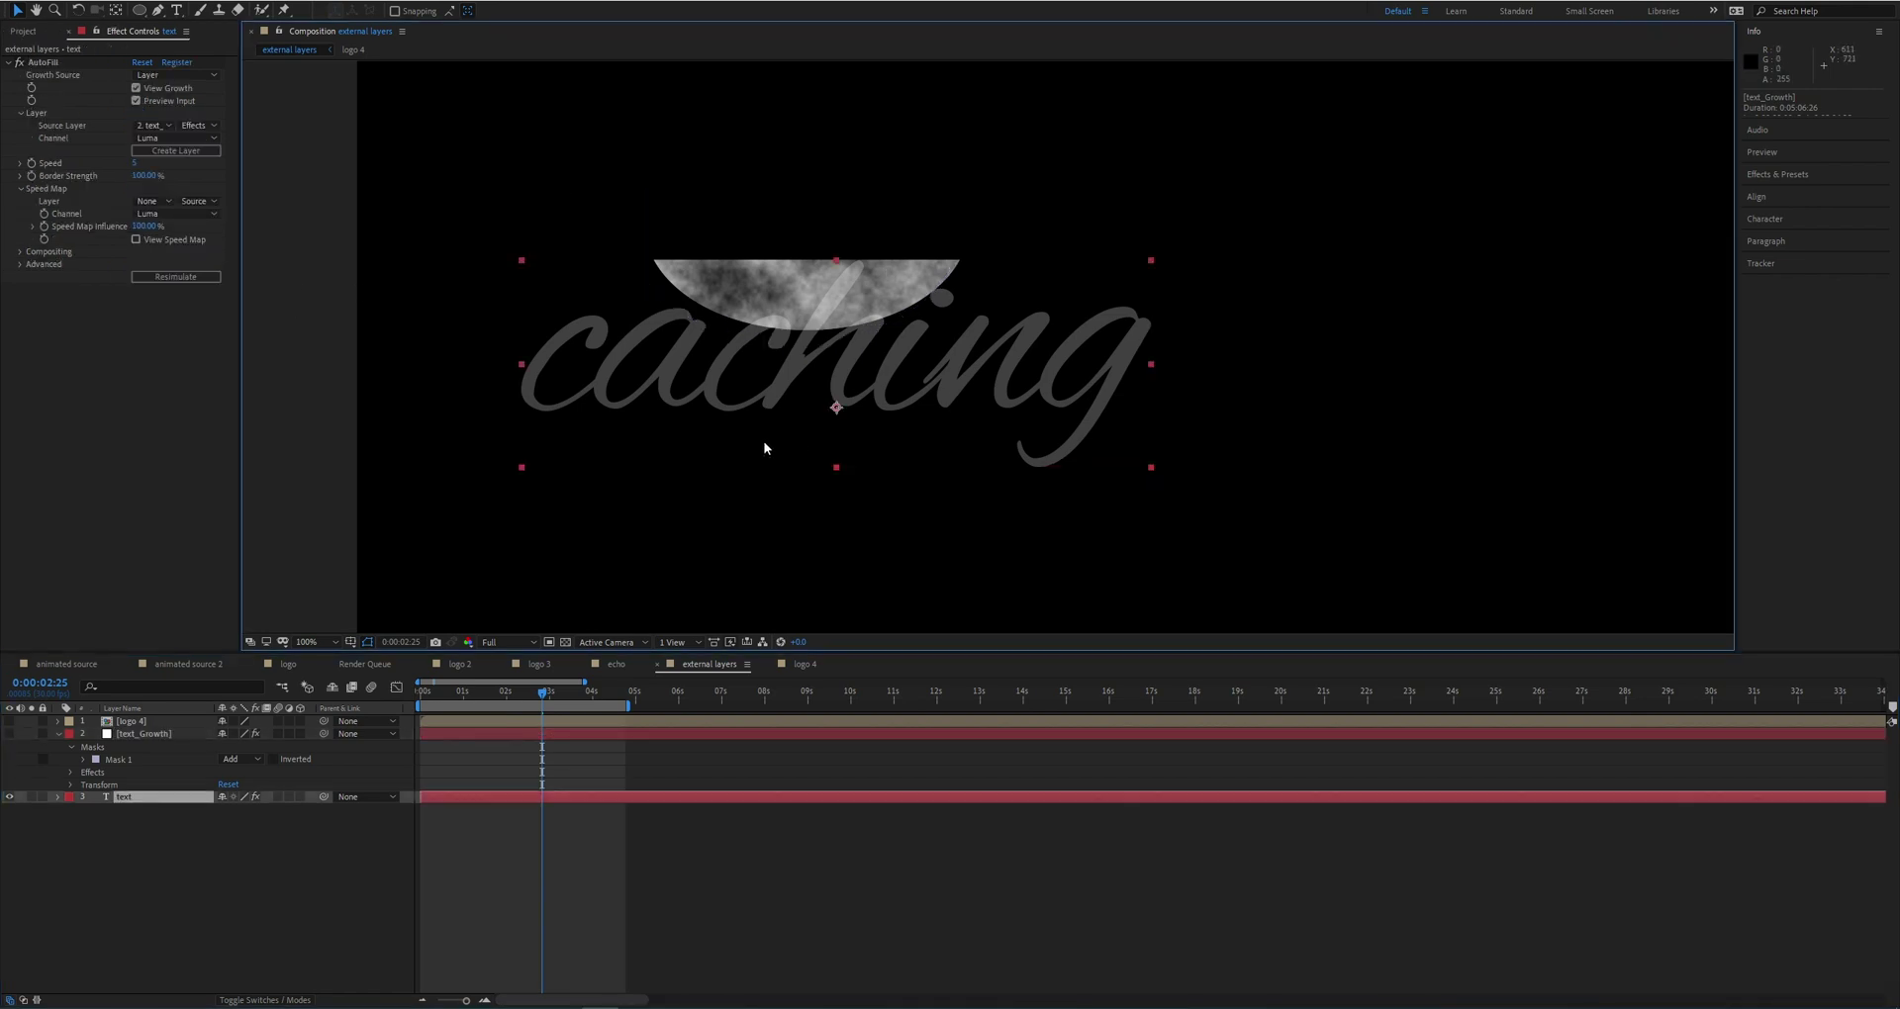
pyautogui.click(770, 180)
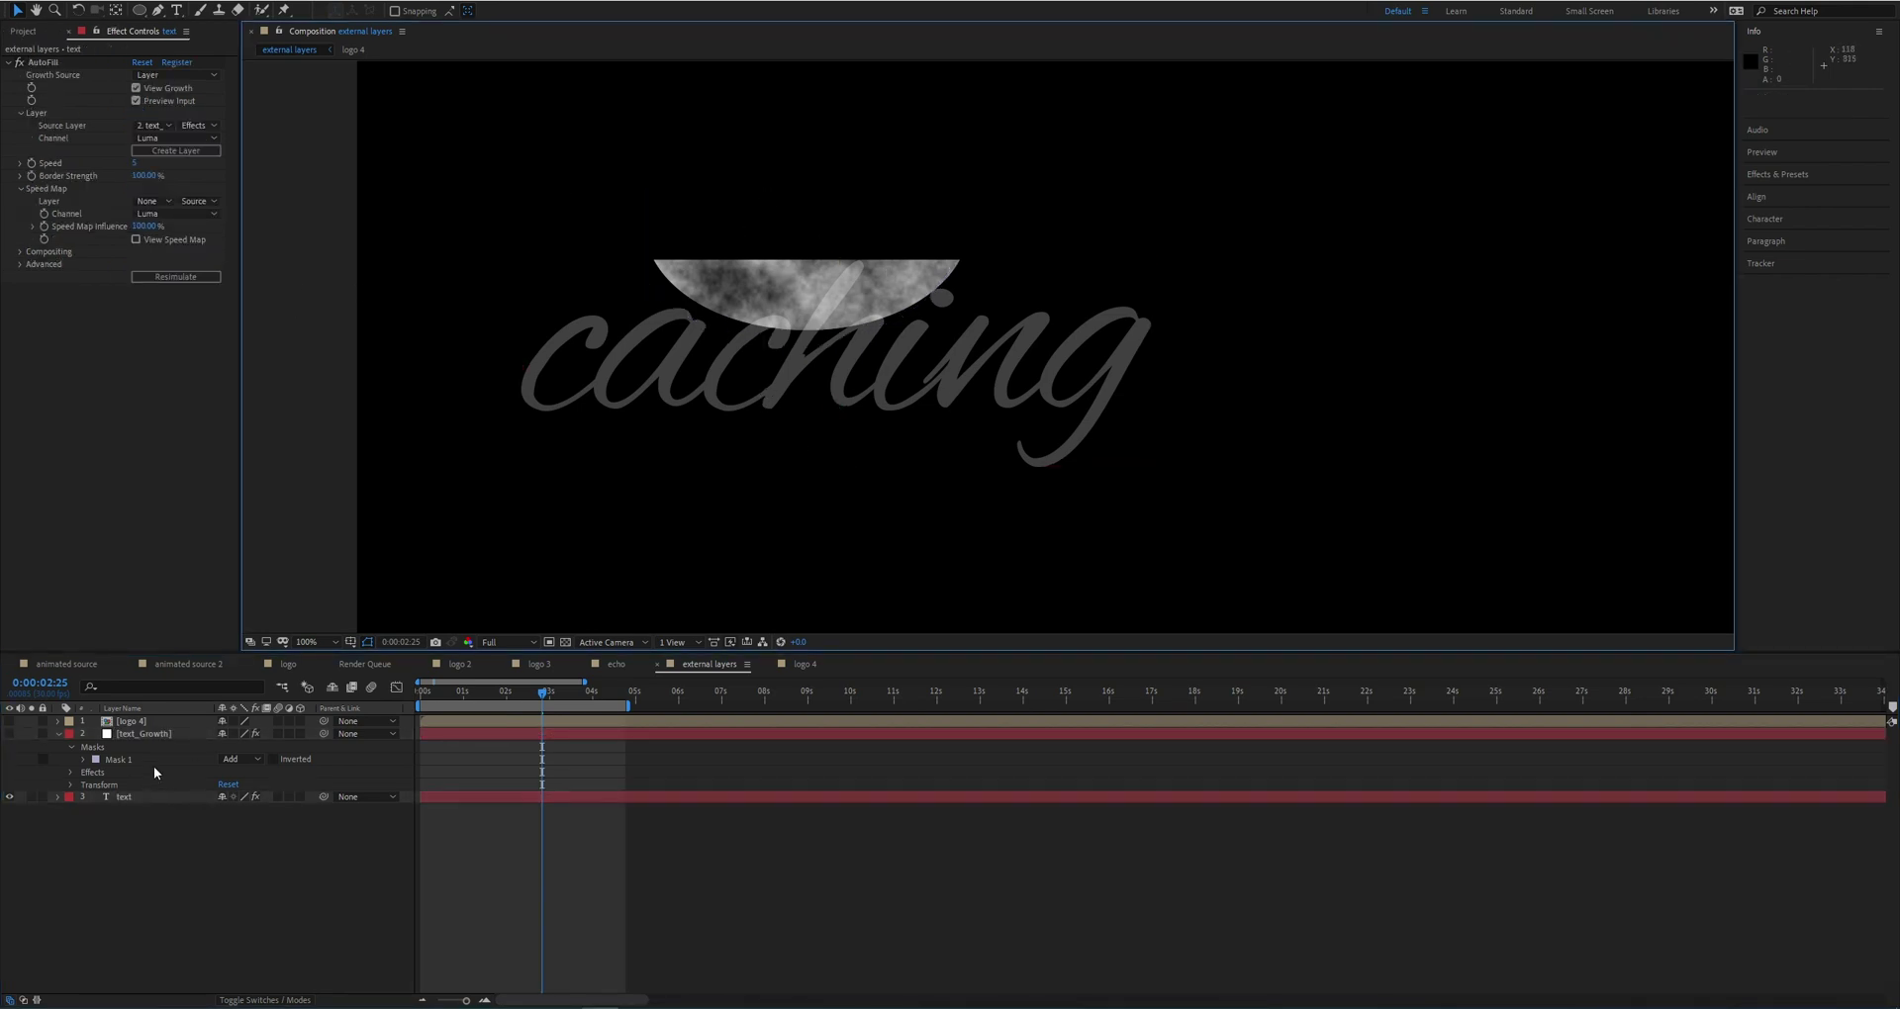
# Step: Make the text_Growth layer visible at 1% opacity and move its ellipse down over the lower part of the word
pyautogui.click(176, 734)
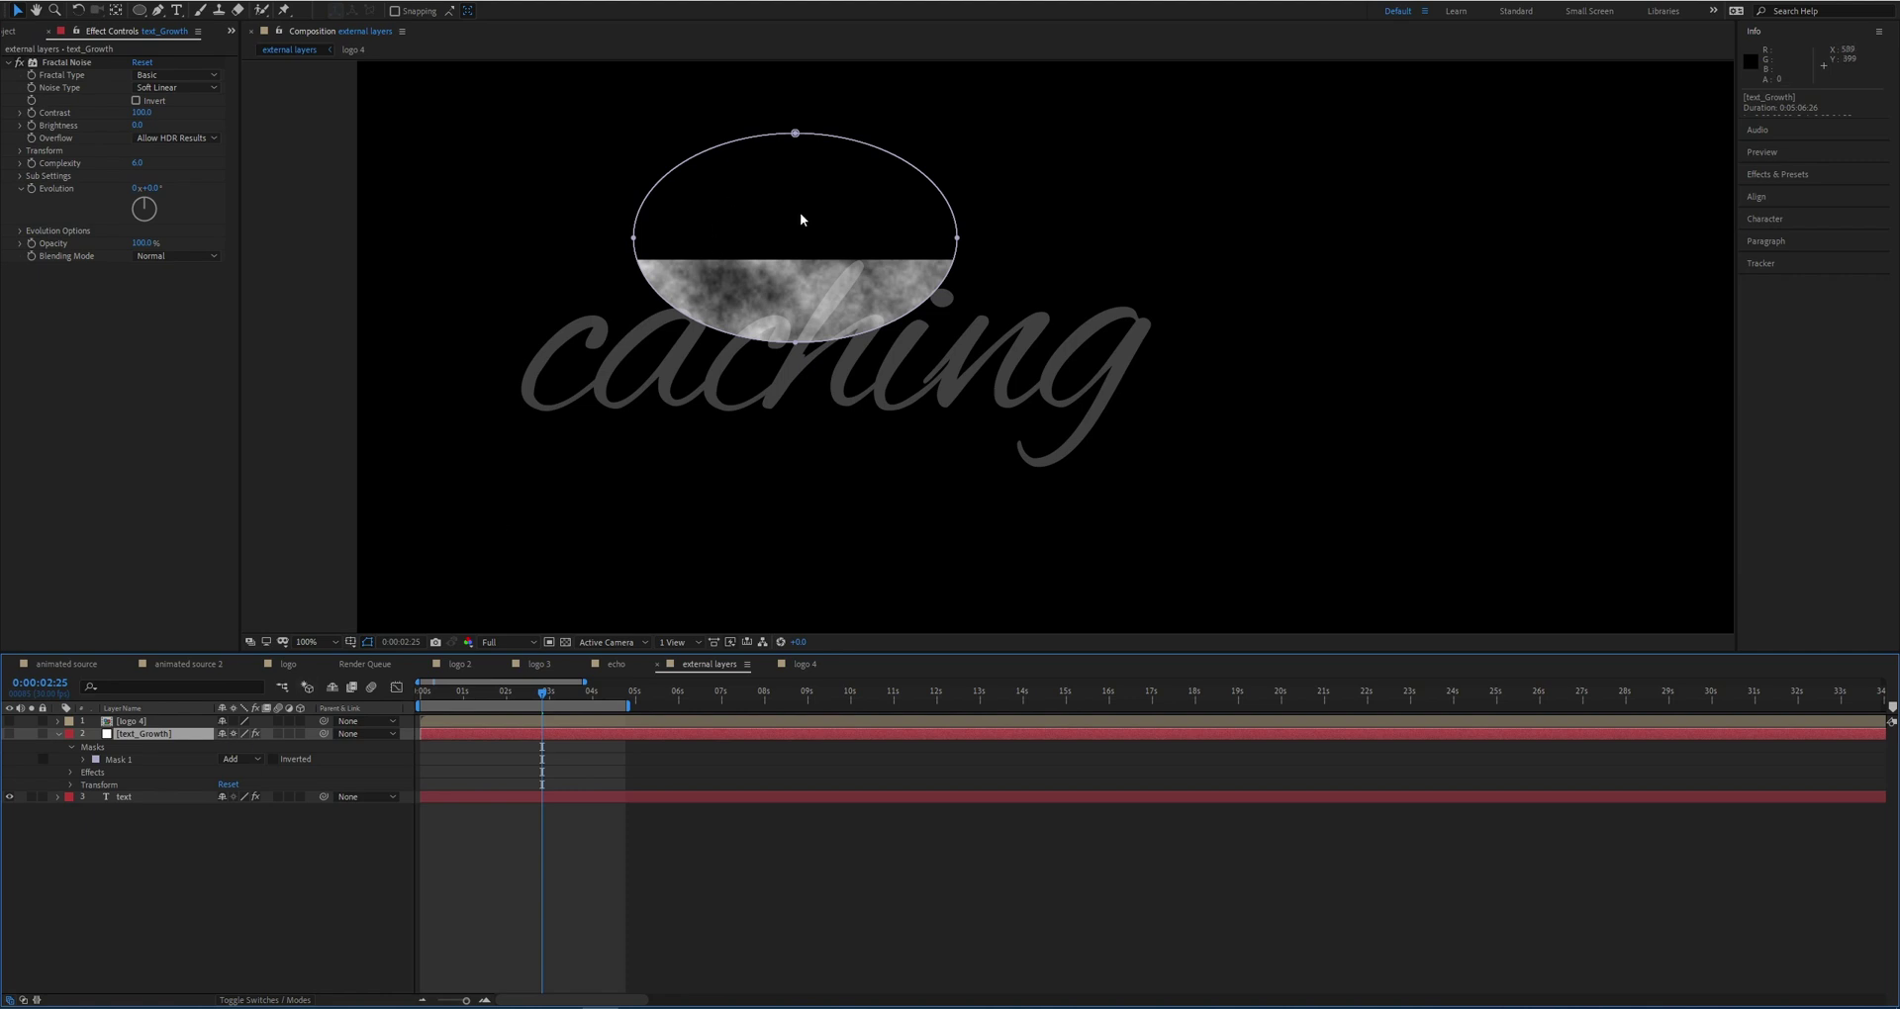
pyautogui.click(9, 734)
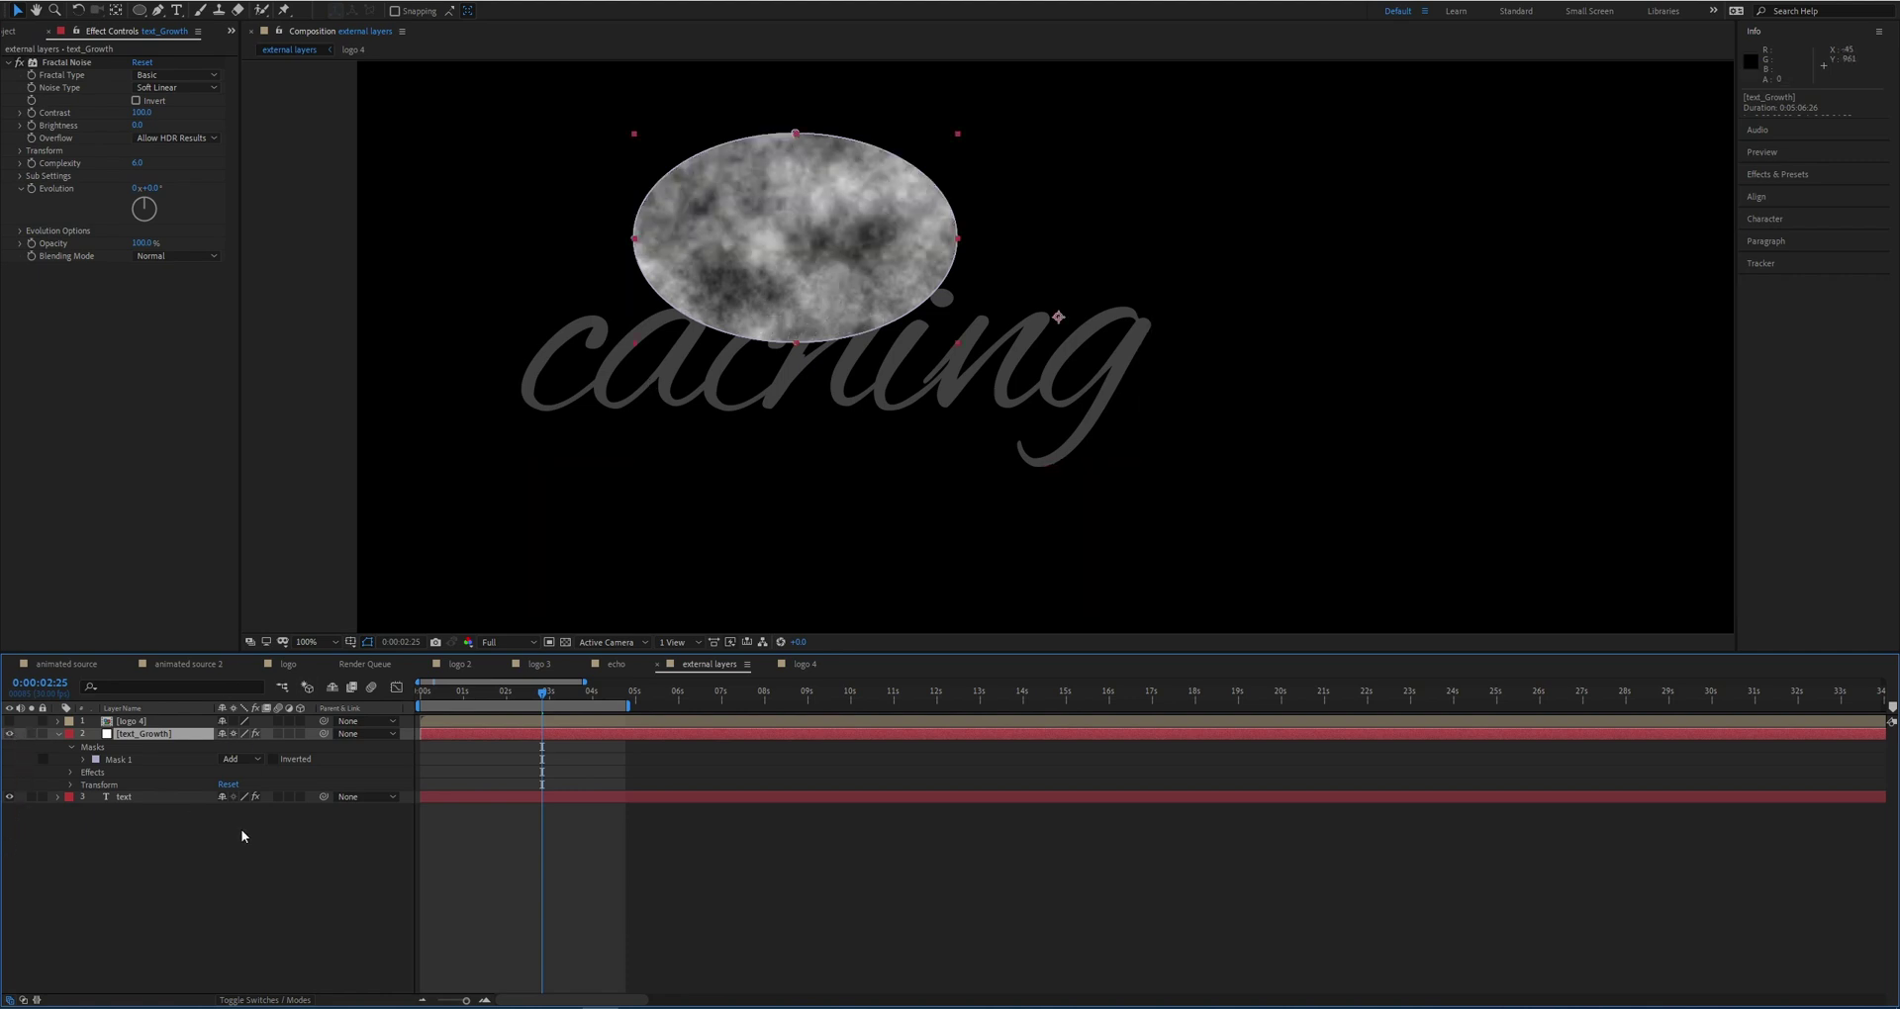
pyautogui.press('t')
pyautogui.click(222, 748)
pyautogui.write('1')
pyautogui.press('Return')
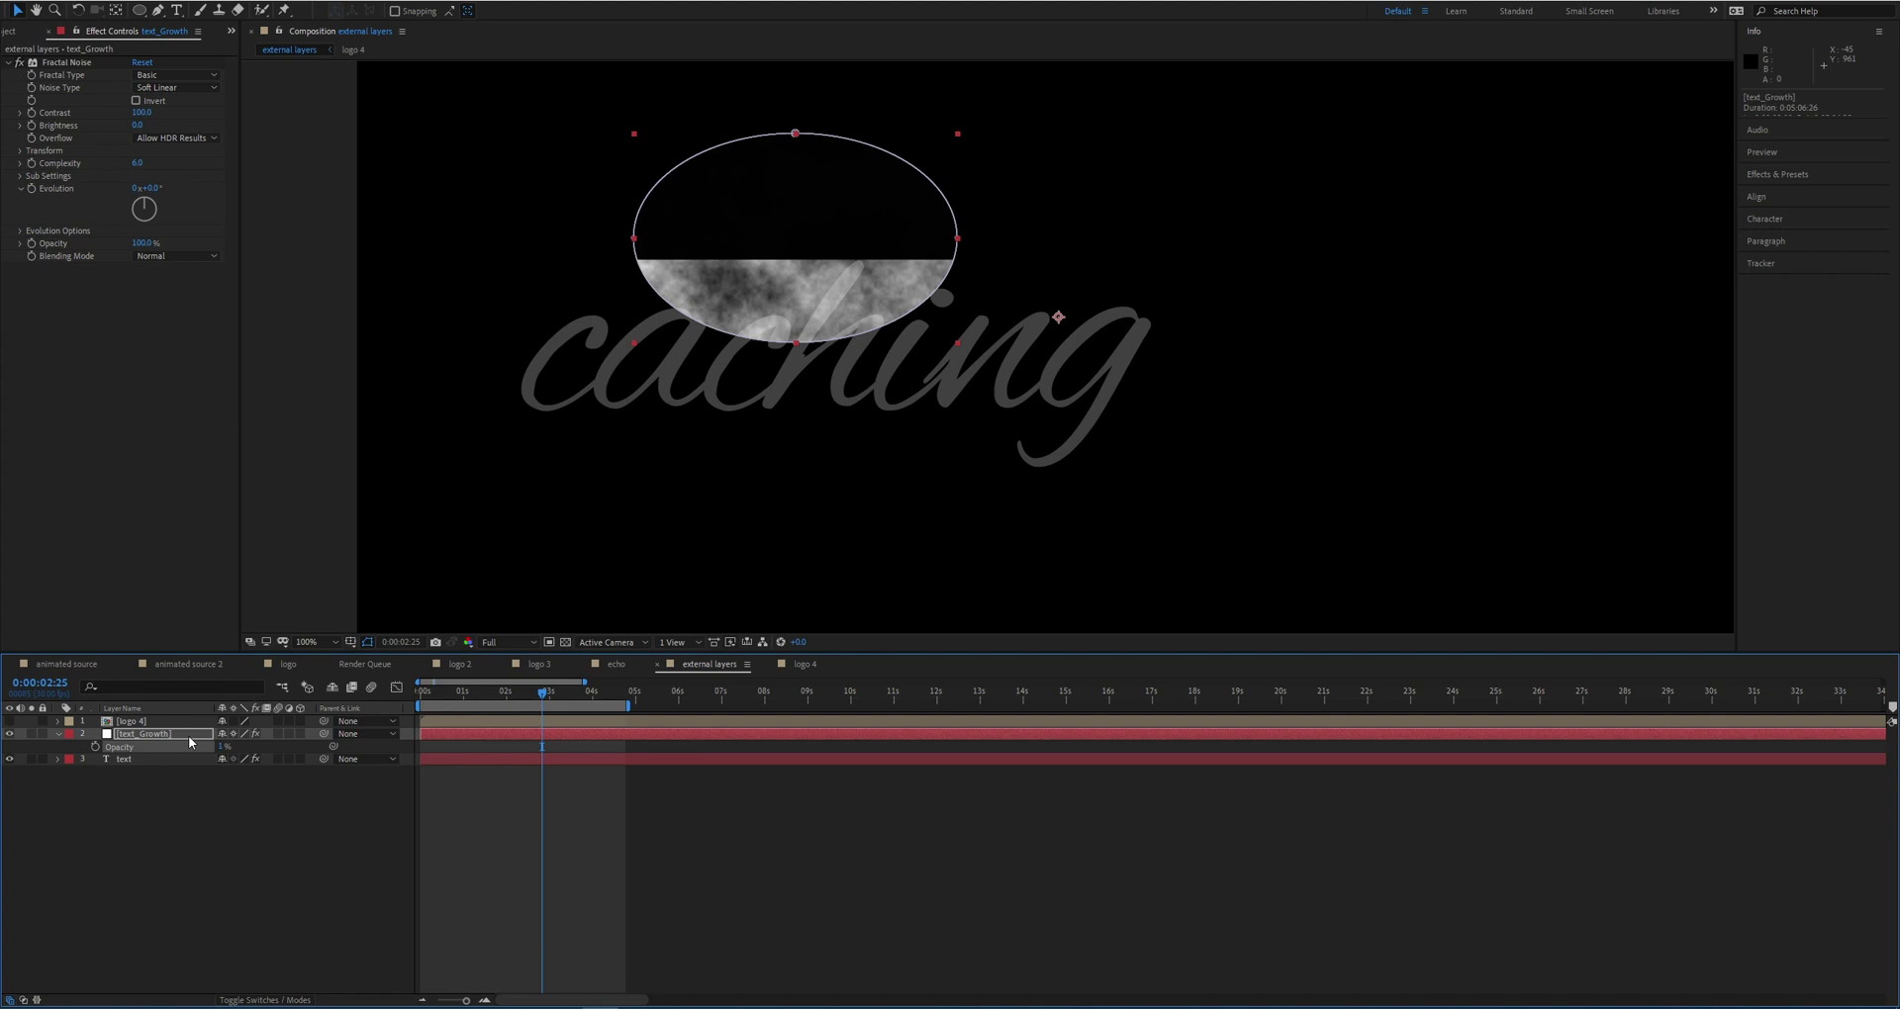
pyautogui.moveTo(851, 198); pyautogui.dragTo(823, 479)
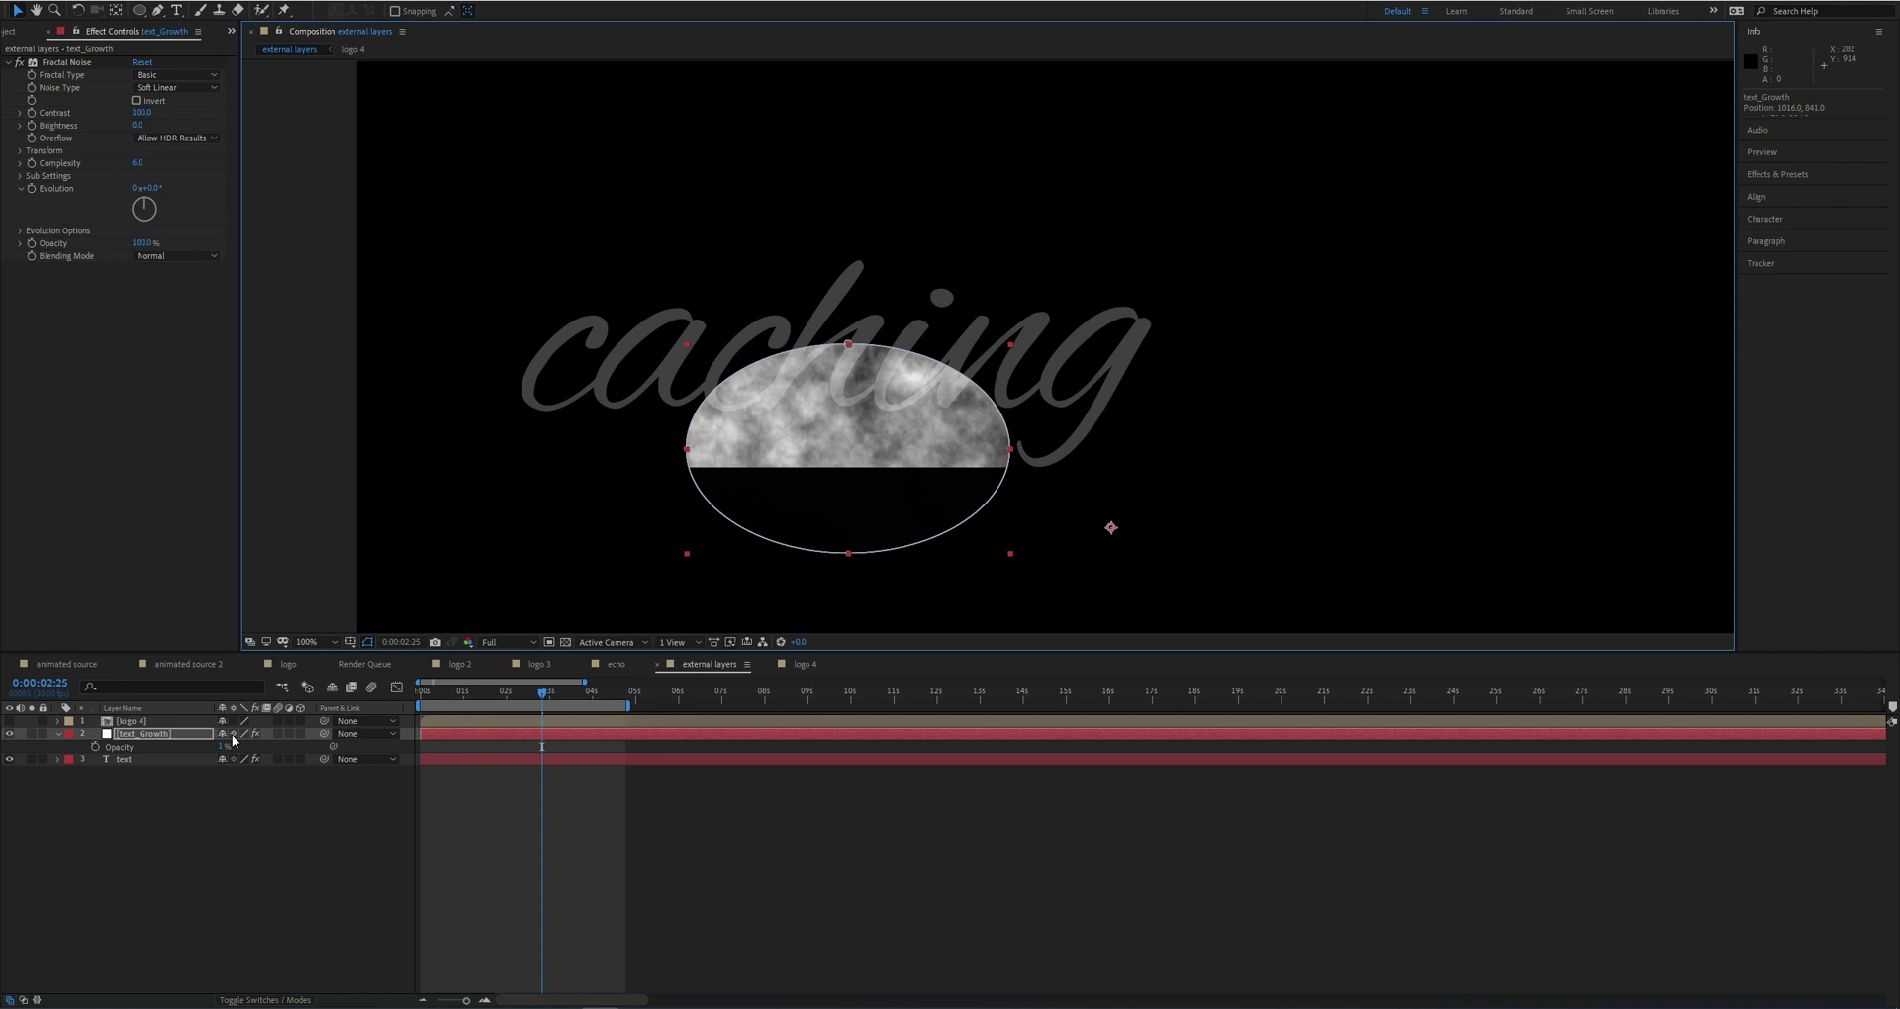
# Step: Show only the logo 4 layer and apply the AutoFill effect to it with viewer refreshing disabled
pyautogui.click(148, 721)
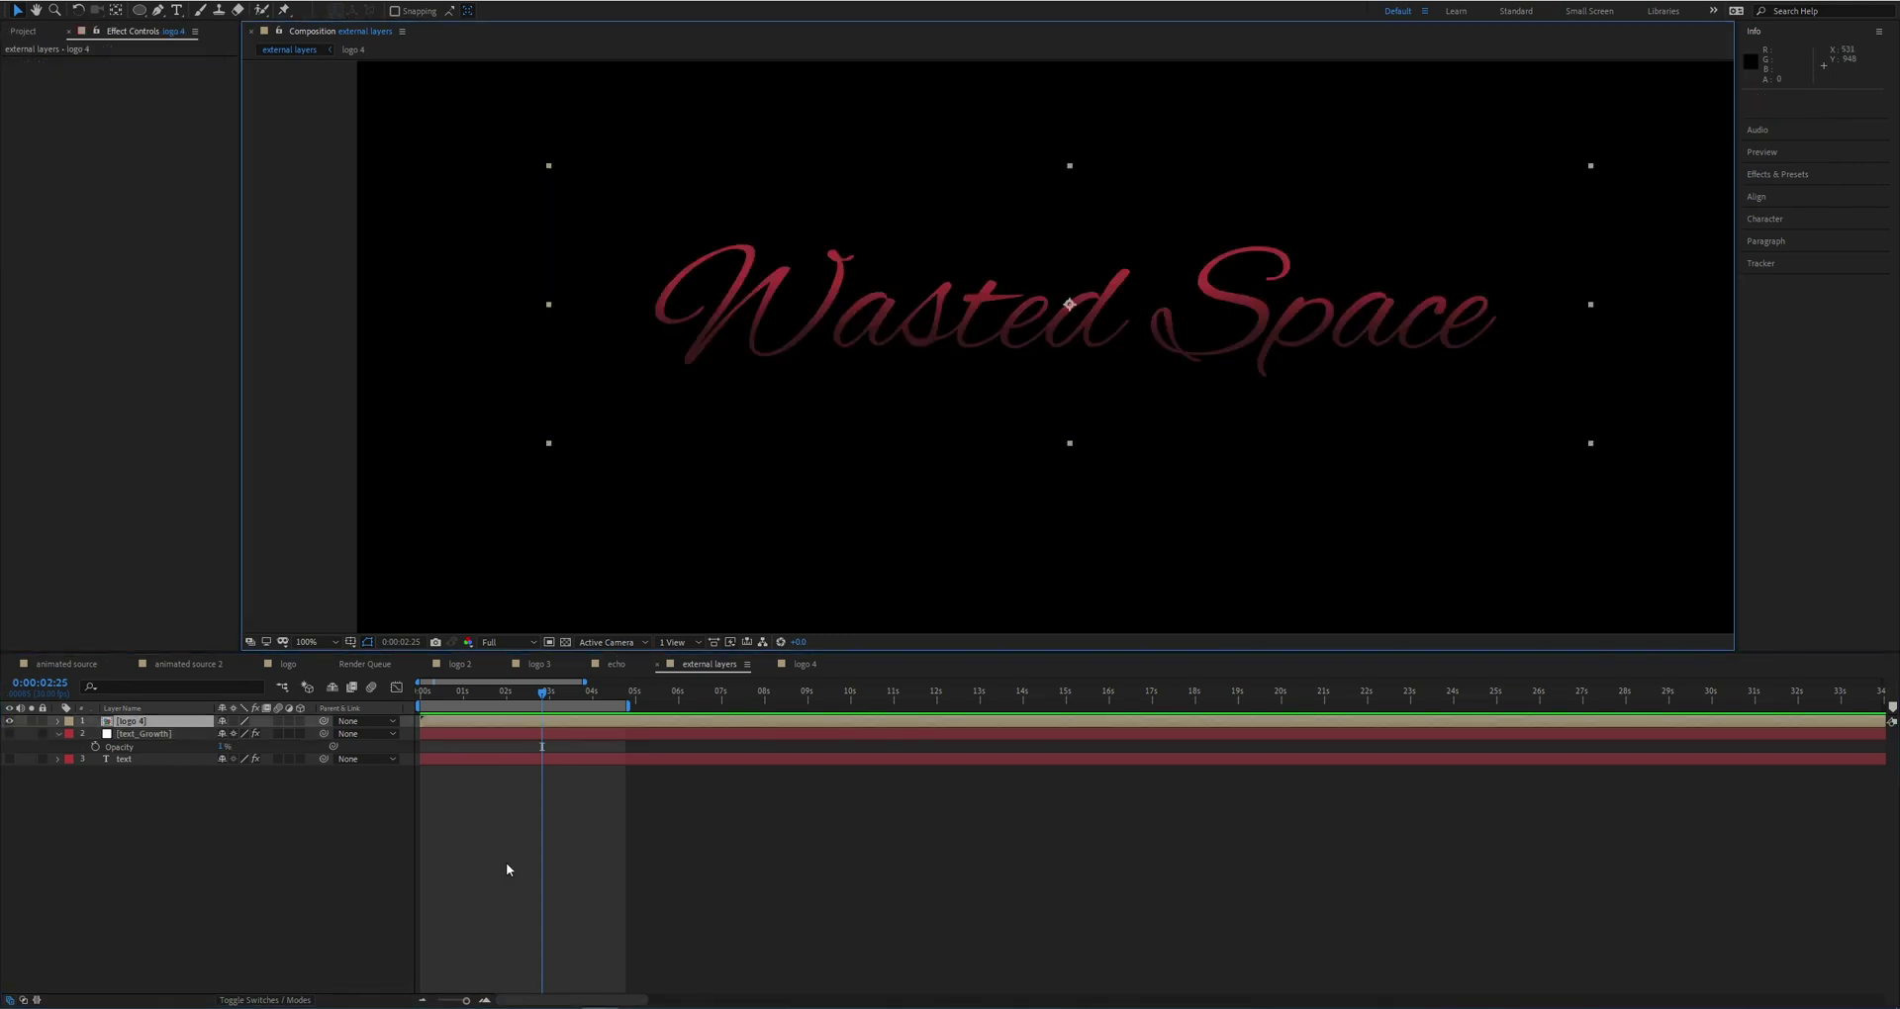
pyautogui.click(126, 723)
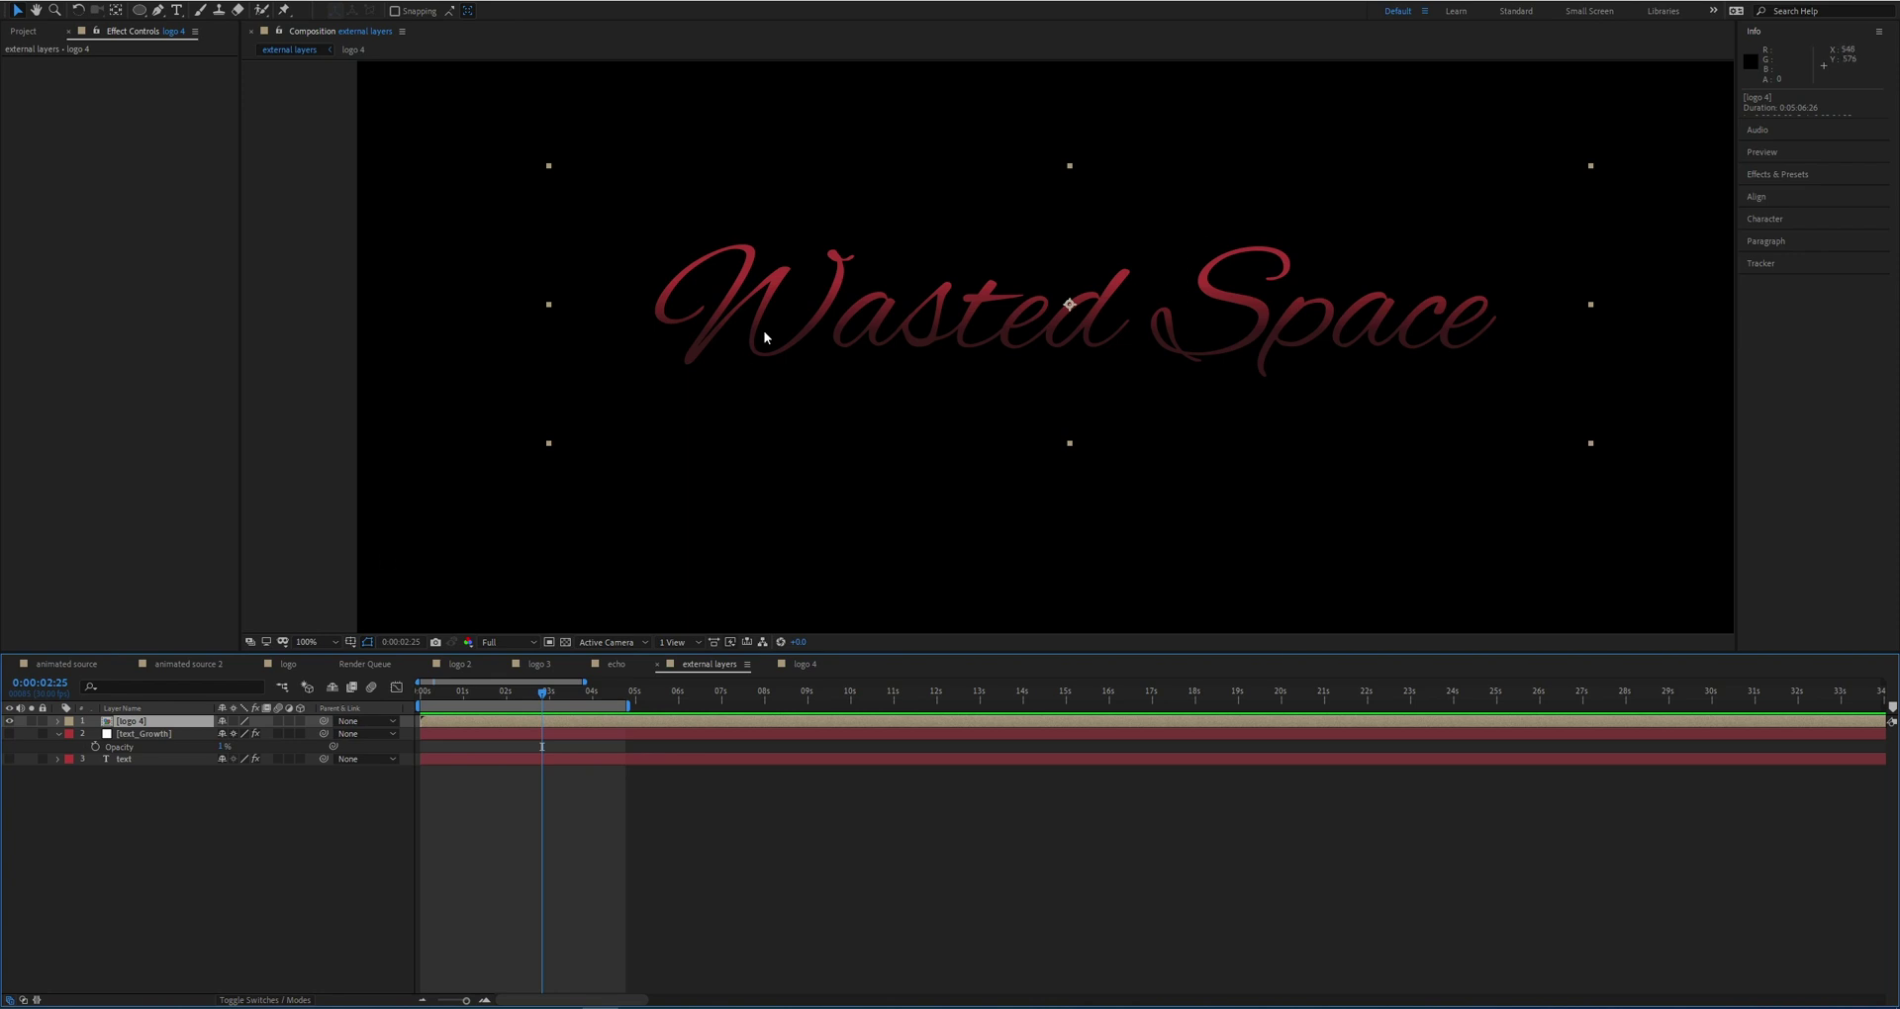
pyautogui.hotkey('ctrl', 'space')
pyautogui.write('aU')
pyautogui.press('Return')
pyautogui.press('capslock')
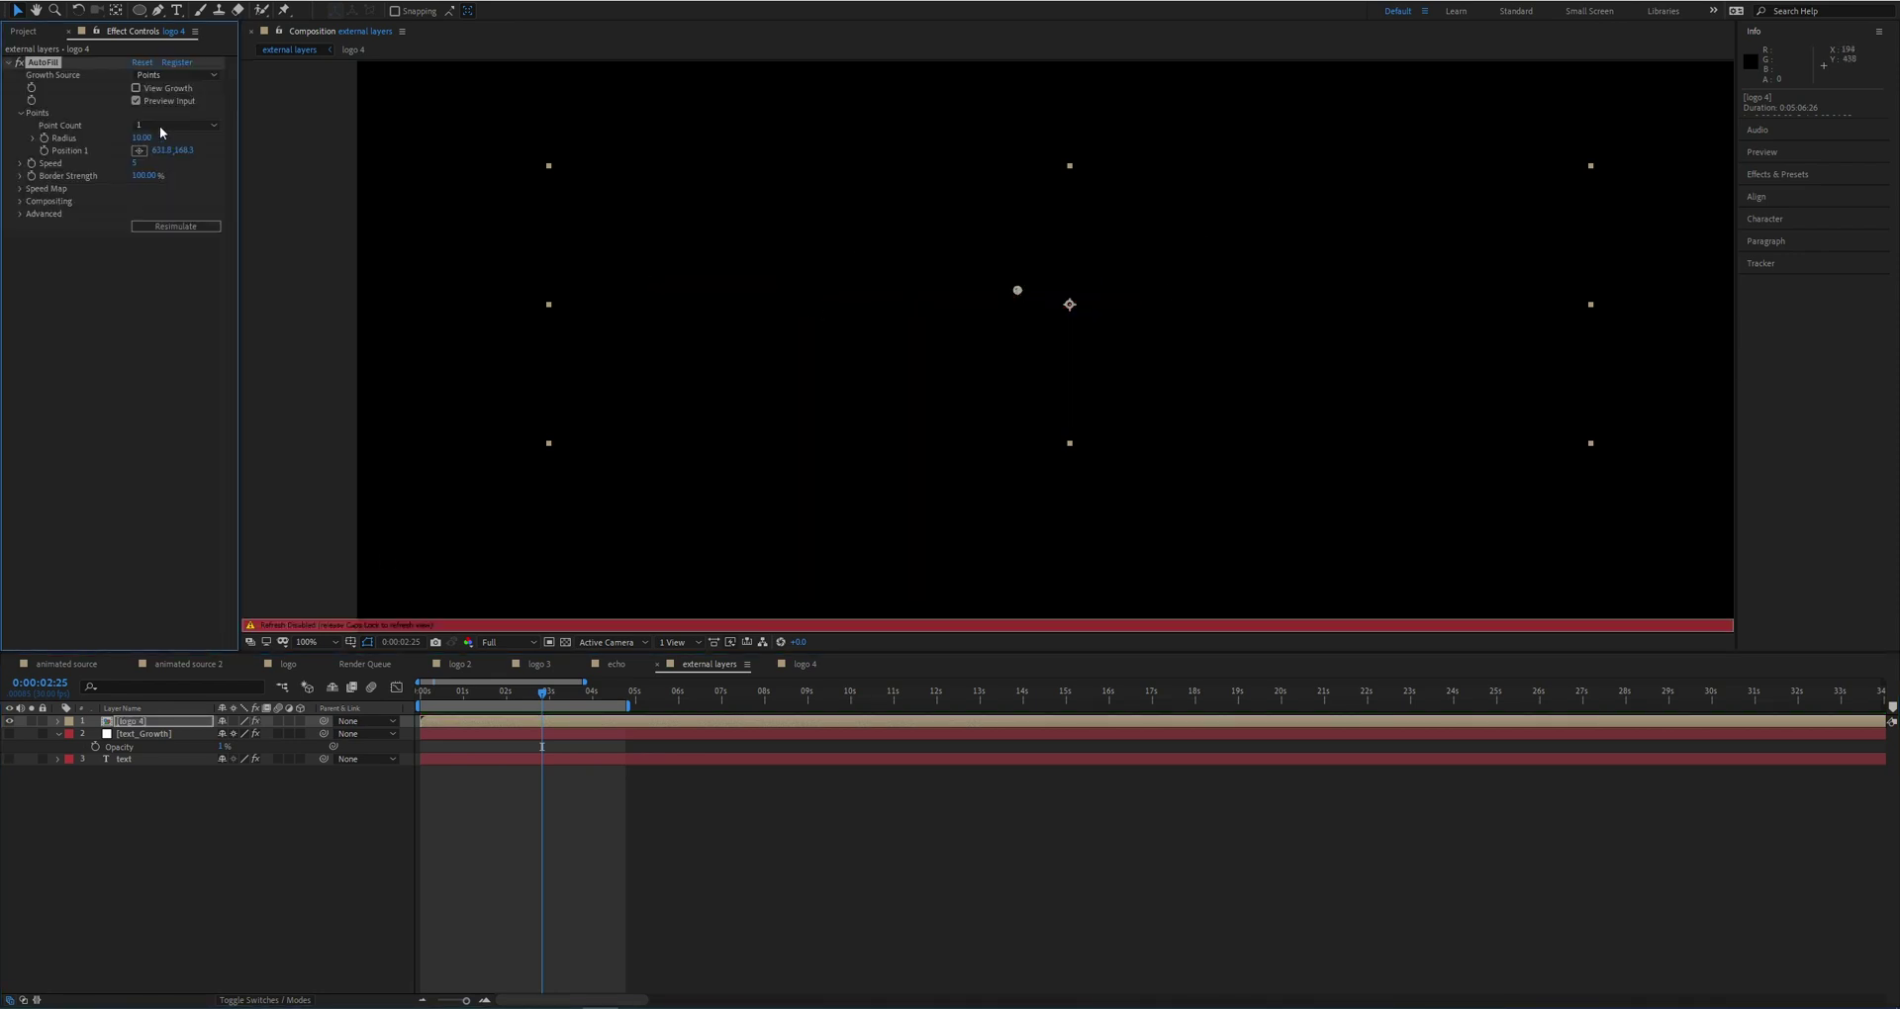
# Step: Set logo 4's AutoFill speed map layer to text_Growth with Effects & Masks, enable View Speed Map, and resume viewer refreshing
pyautogui.click(20, 189)
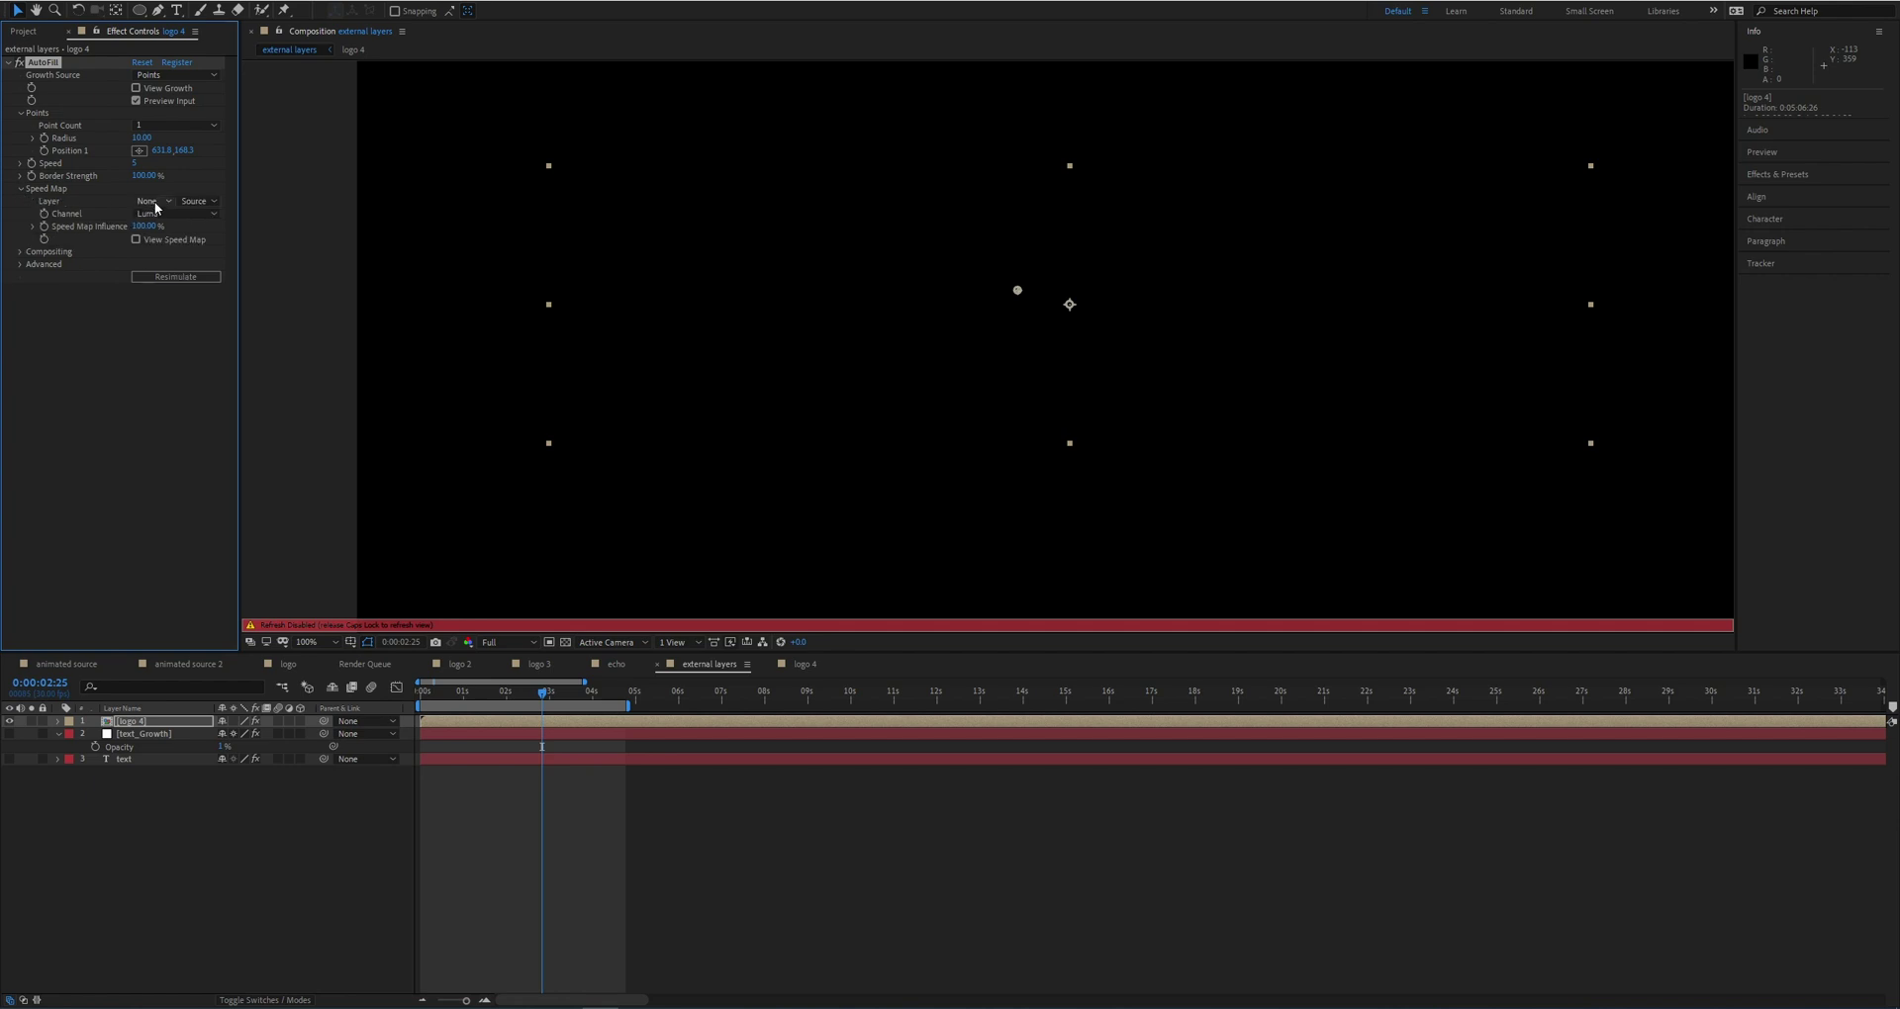
pyautogui.click(150, 201)
pyautogui.click(168, 257)
pyautogui.click(197, 201)
pyautogui.click(194, 248)
pyautogui.click(137, 239)
pyautogui.press('capslock')
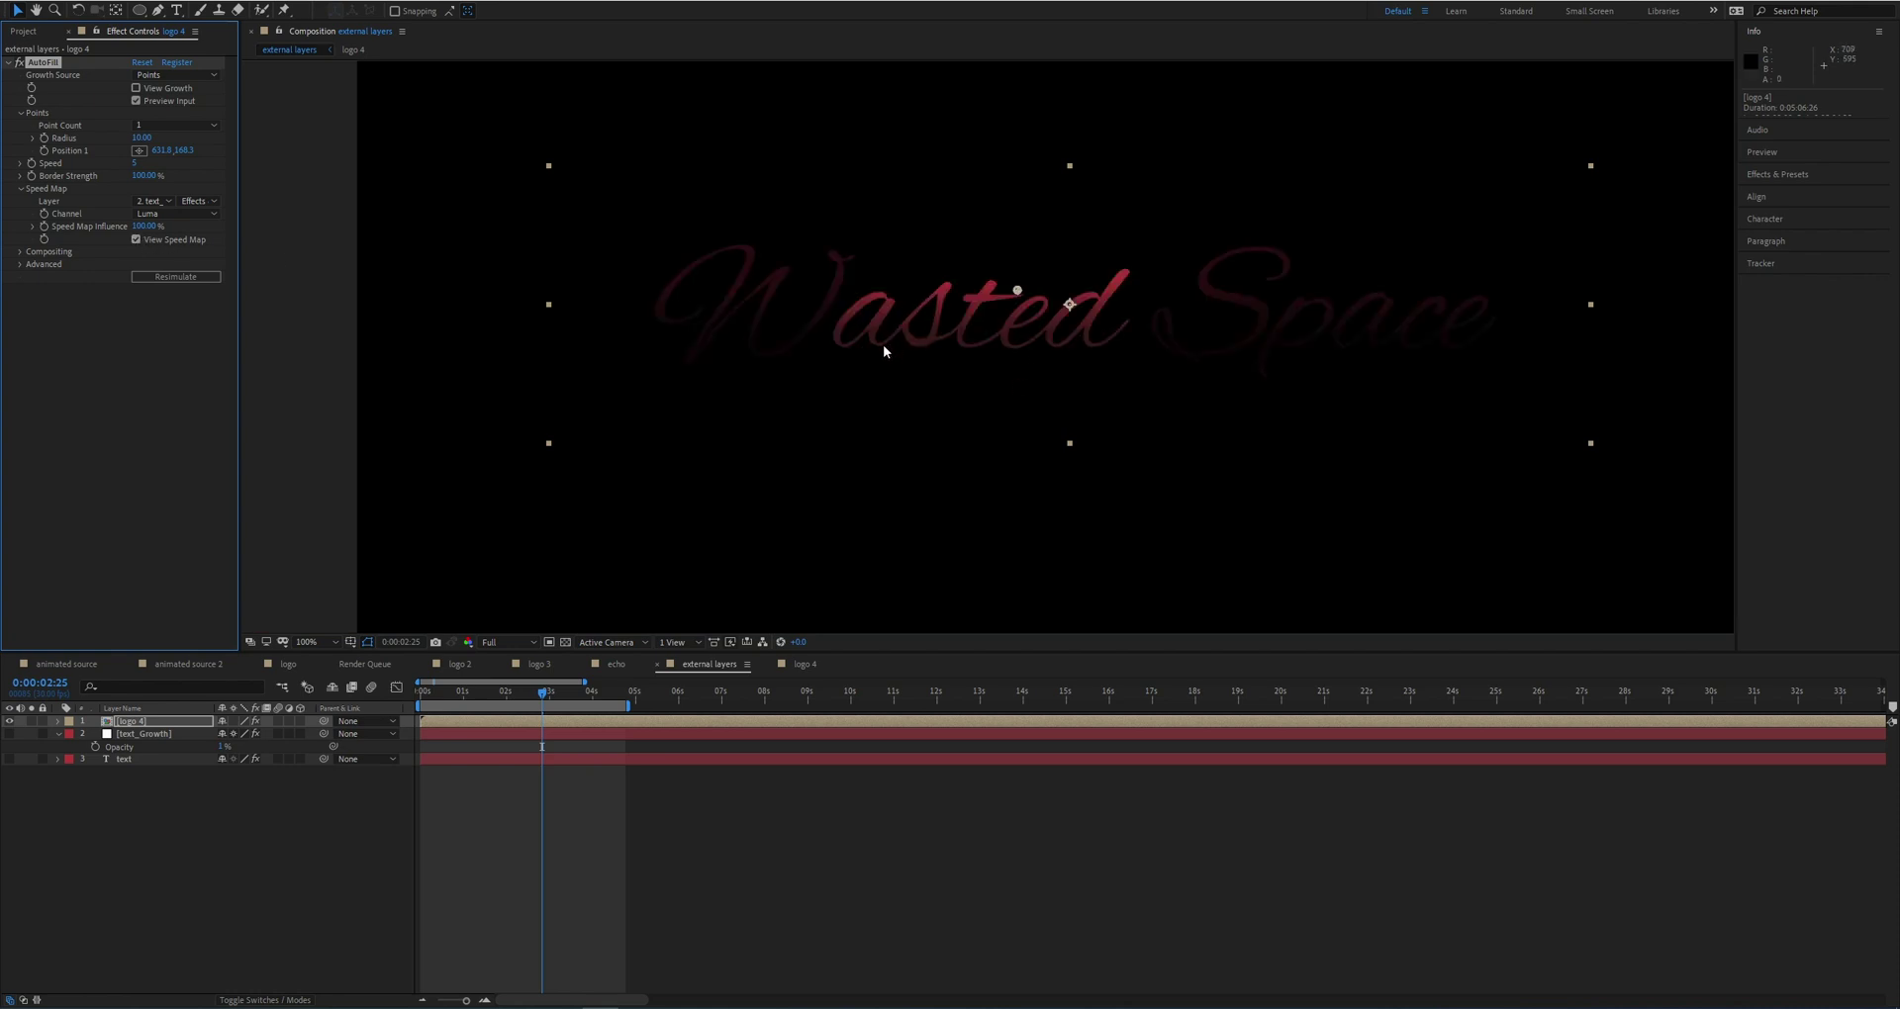
# Step: Make the text_Growth layer visible and move its ellipse up above the middle of the Wasted Space logo
pyautogui.click(123, 734)
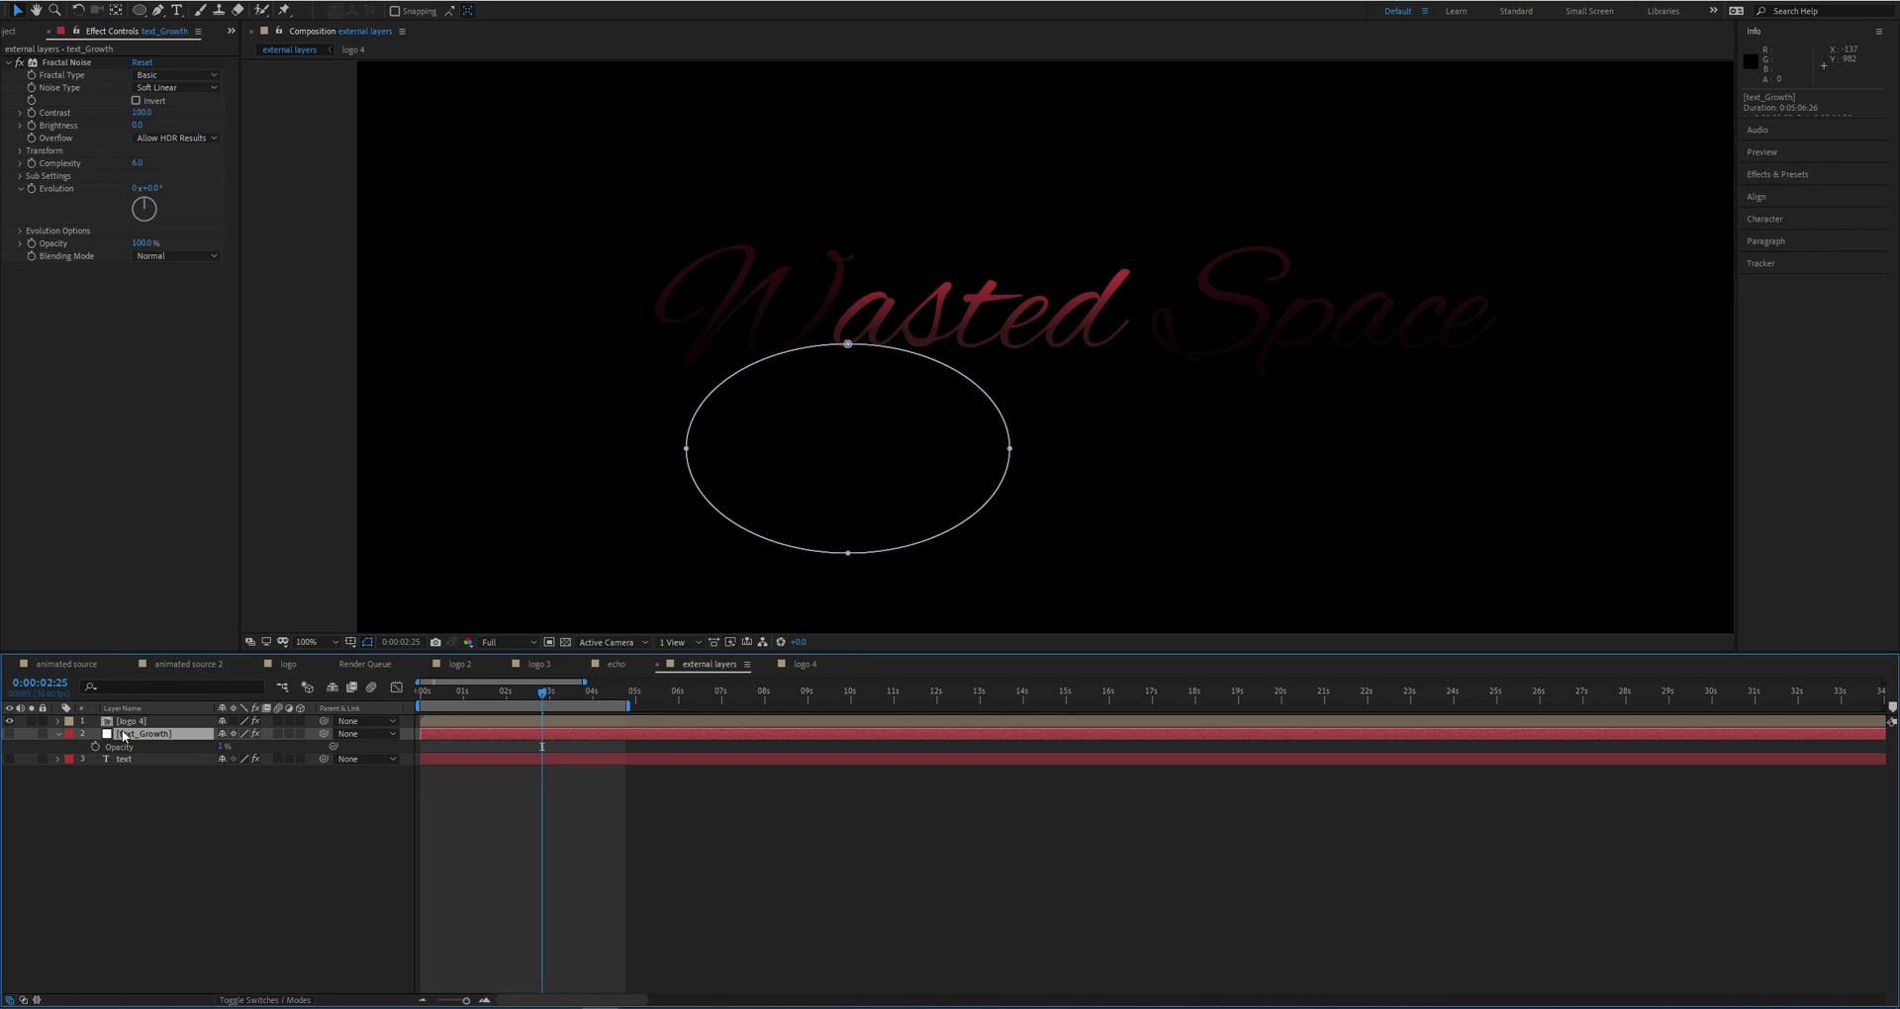
pyautogui.moveTo(870, 487); pyautogui.dragTo(916, 286)
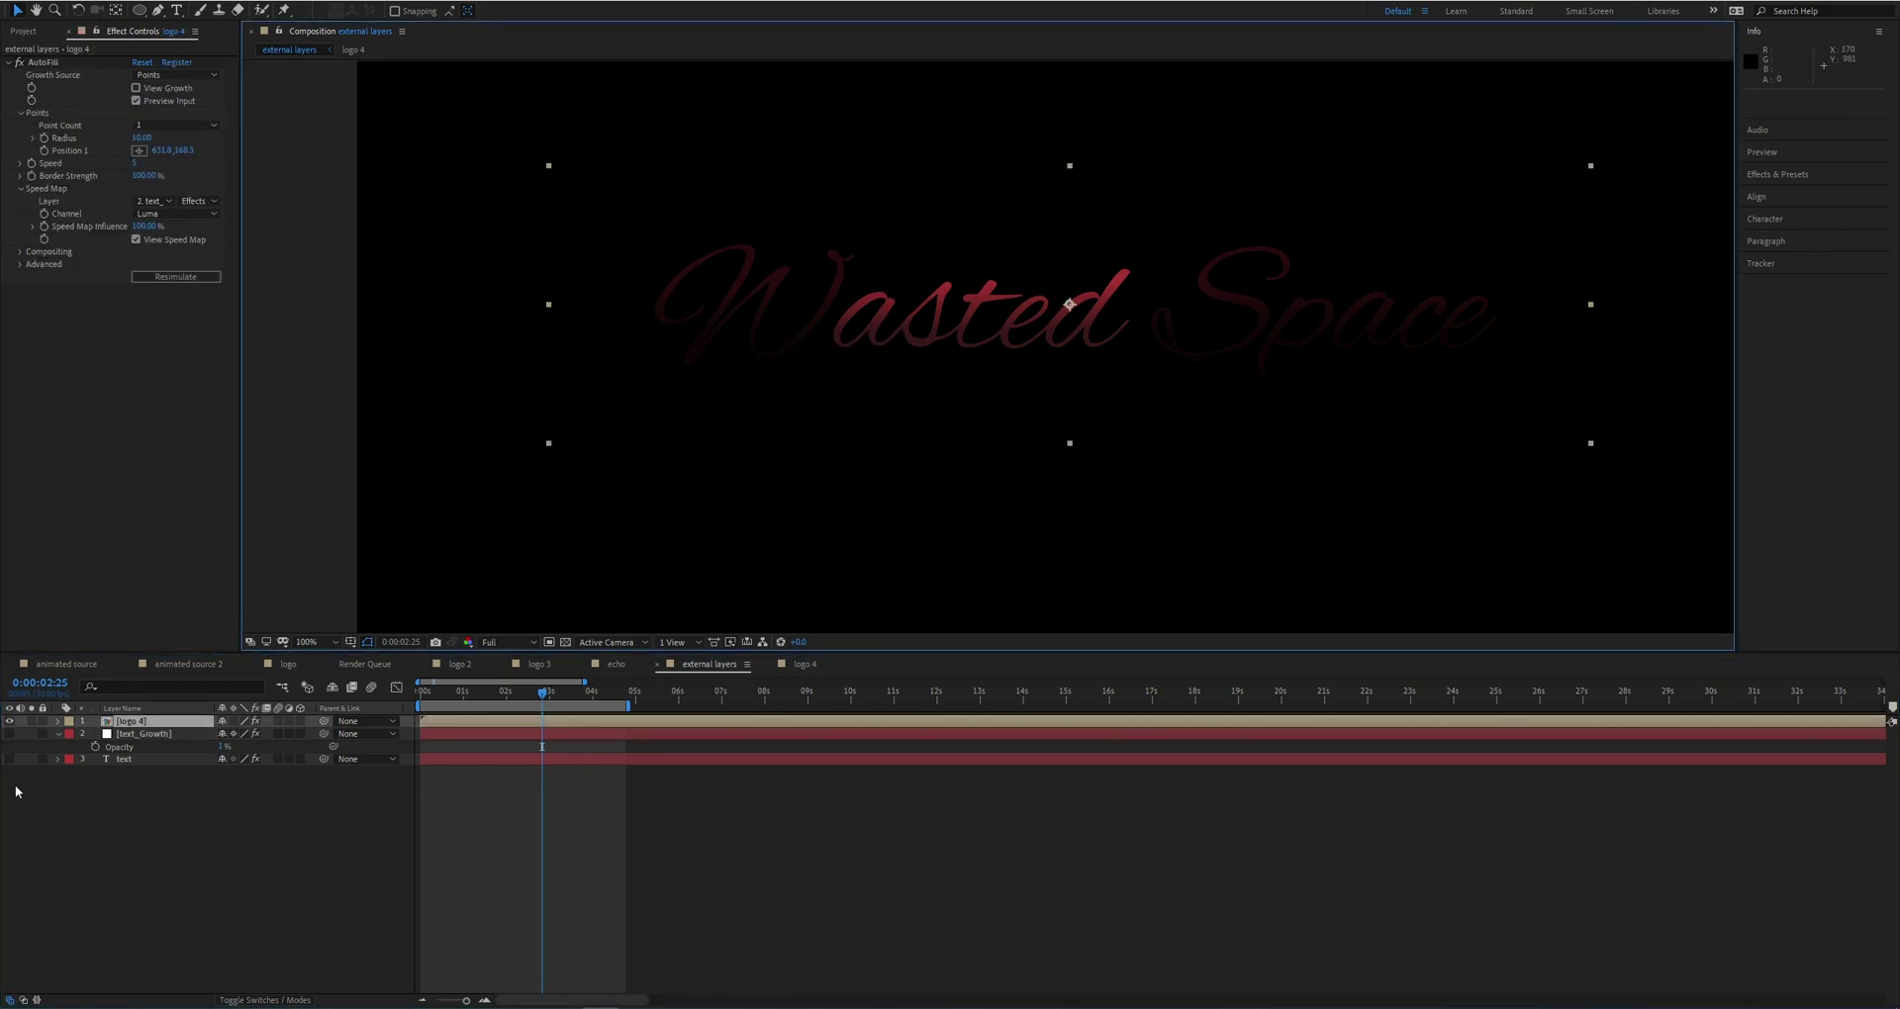
pyautogui.click(18, 791)
pyautogui.click(10, 735)
pyautogui.click(139, 734)
pyautogui.moveTo(863, 441); pyautogui.dragTo(978, 186)
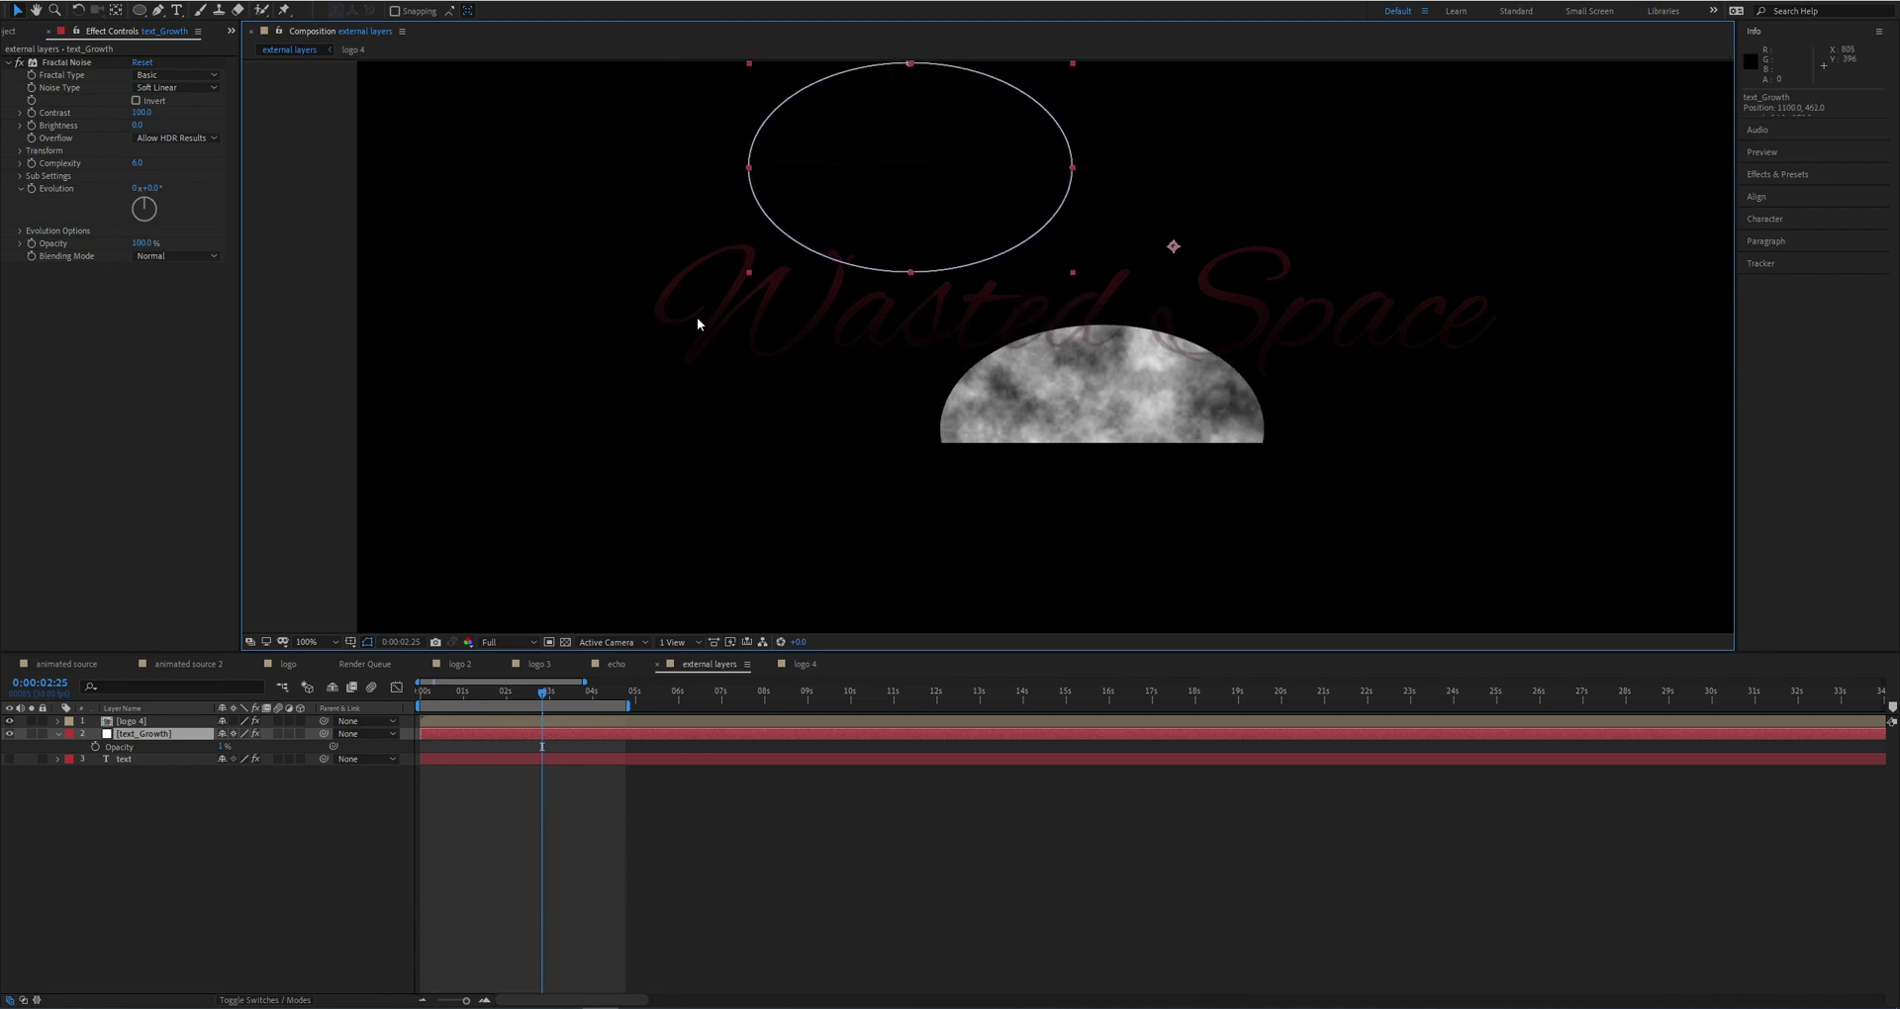
# Step: Compare the logo 4 and text_Growth layer bounds and enable Collapse Transformations on logo 4
pyautogui.click(198, 723)
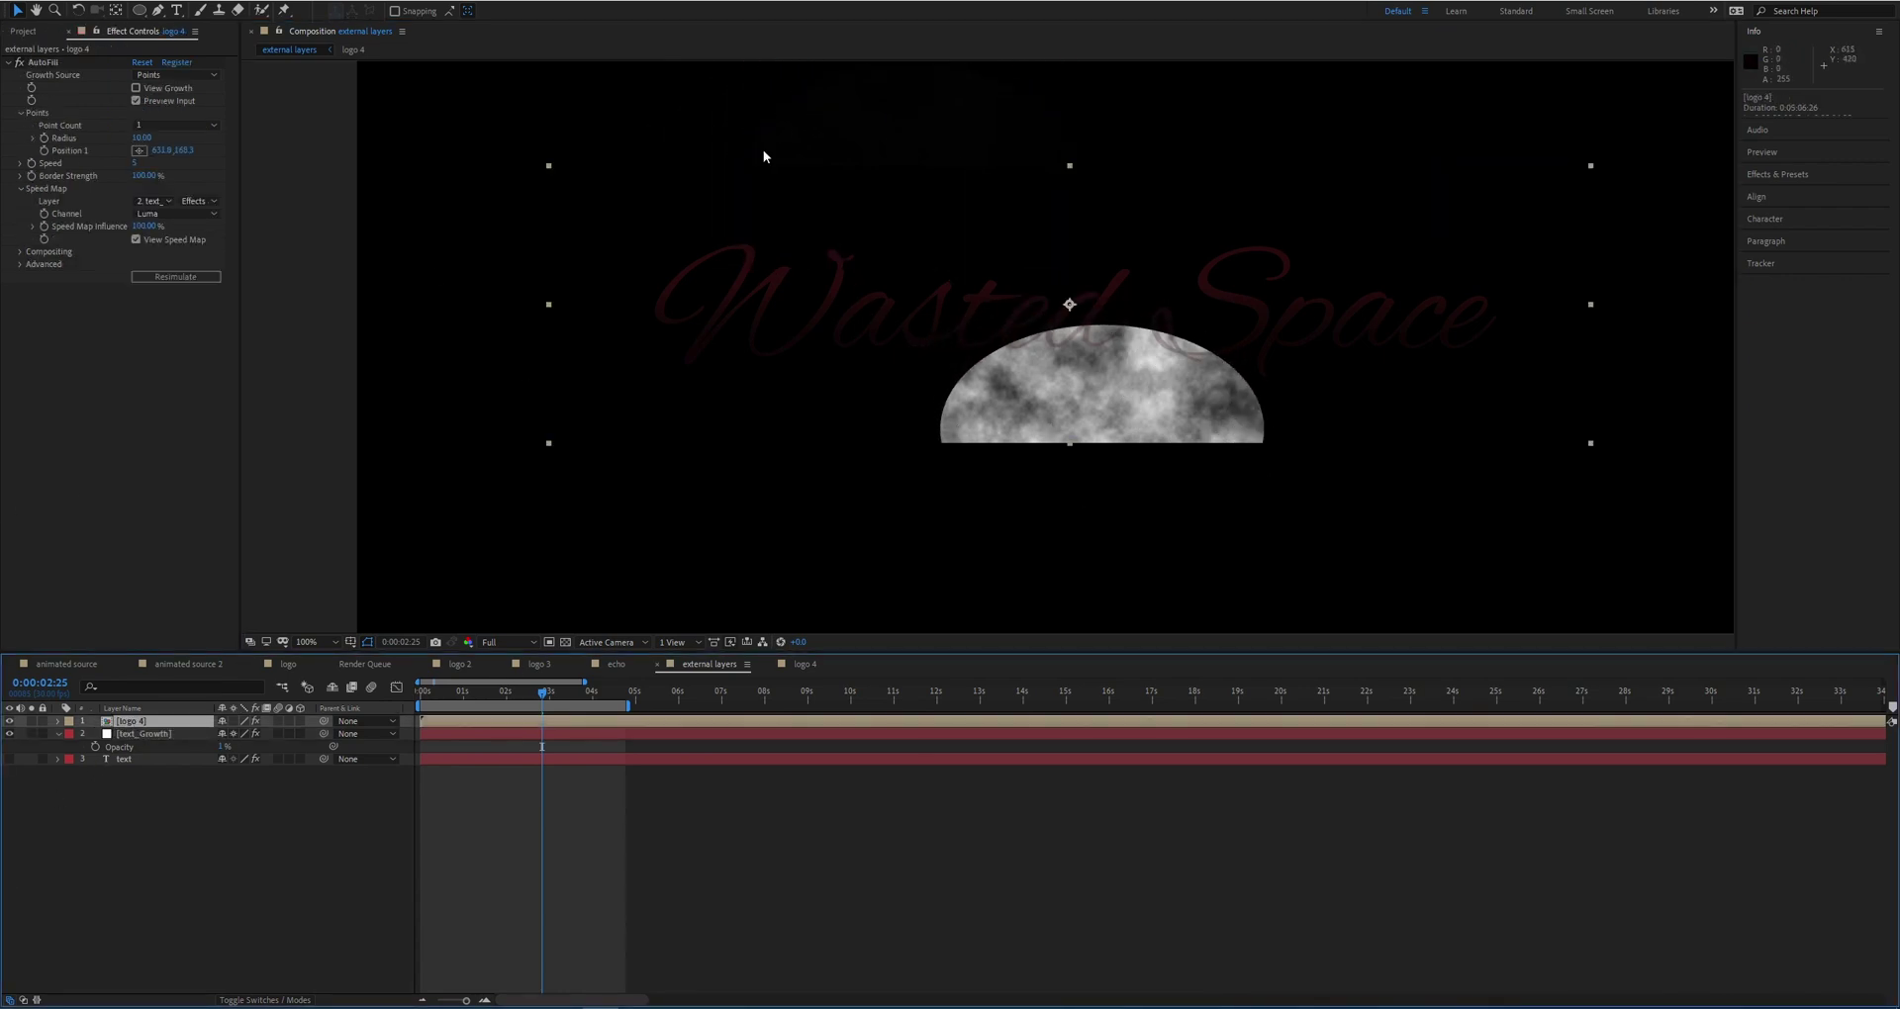
pyautogui.moveTo(923, 363); pyautogui.dragTo(894, 404)
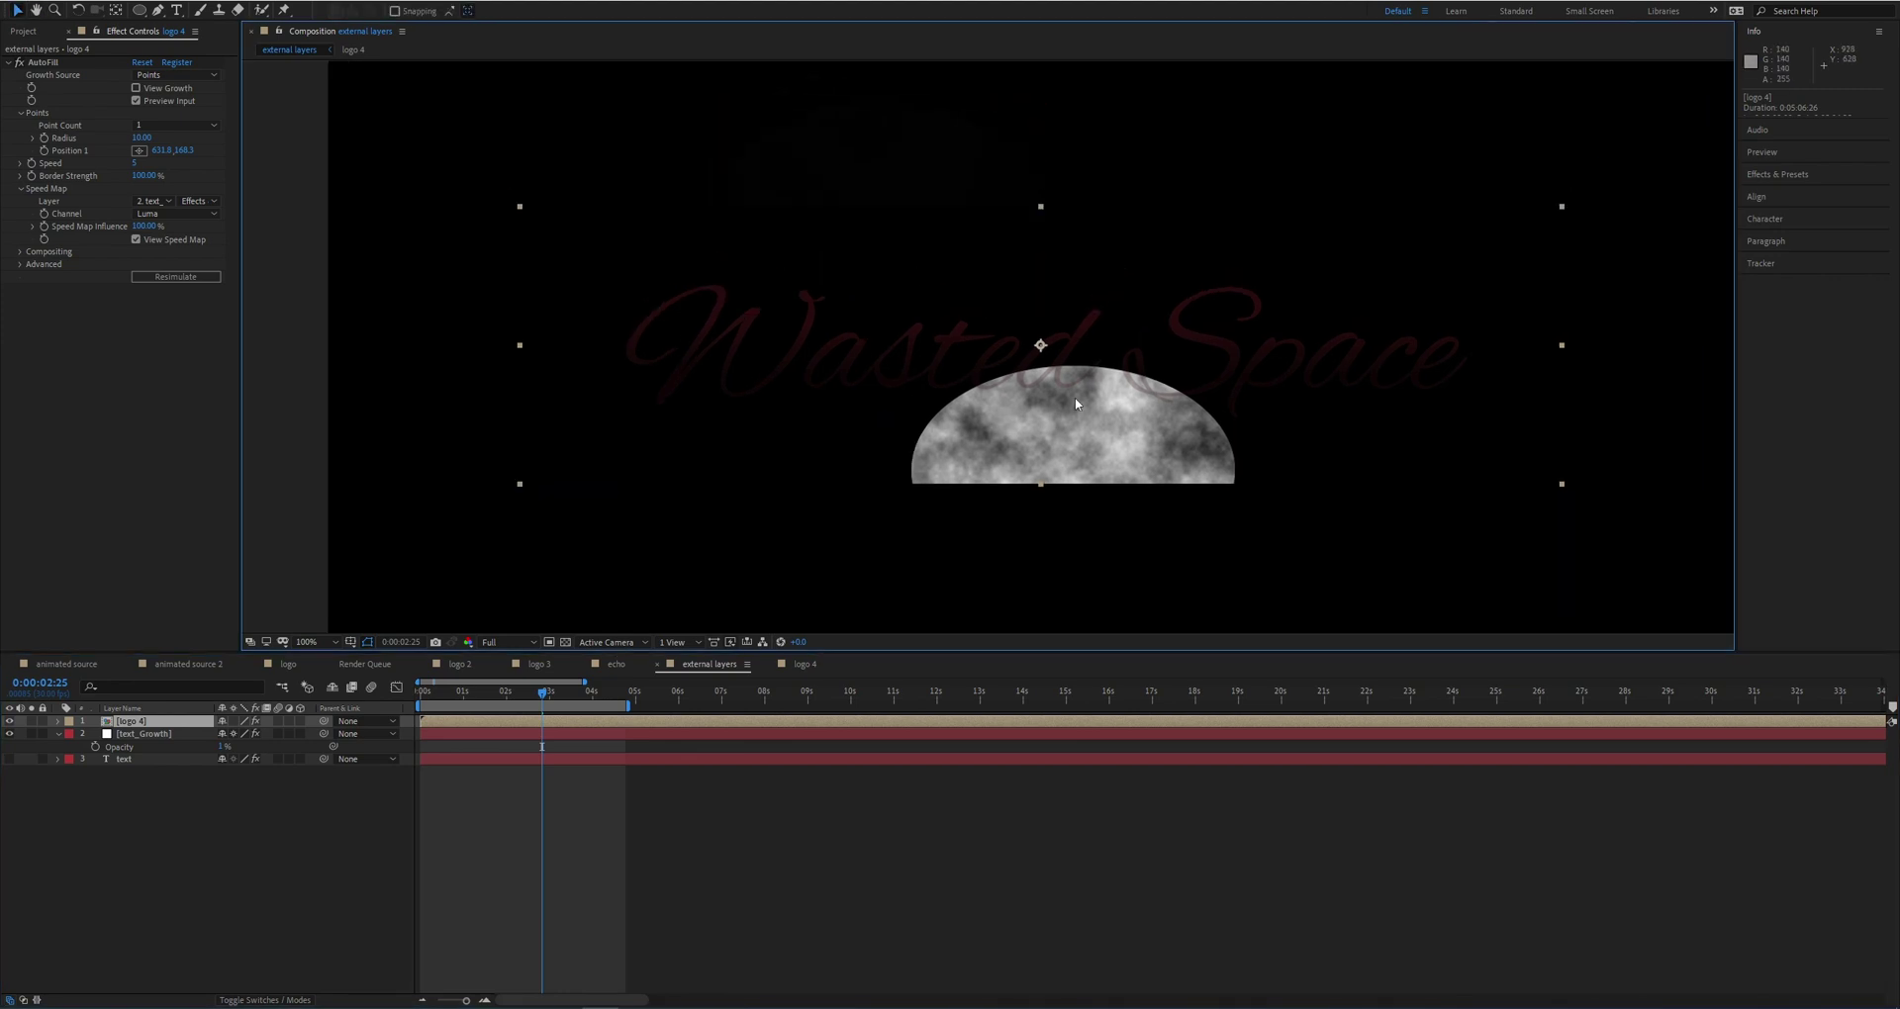
pyautogui.click(154, 735)
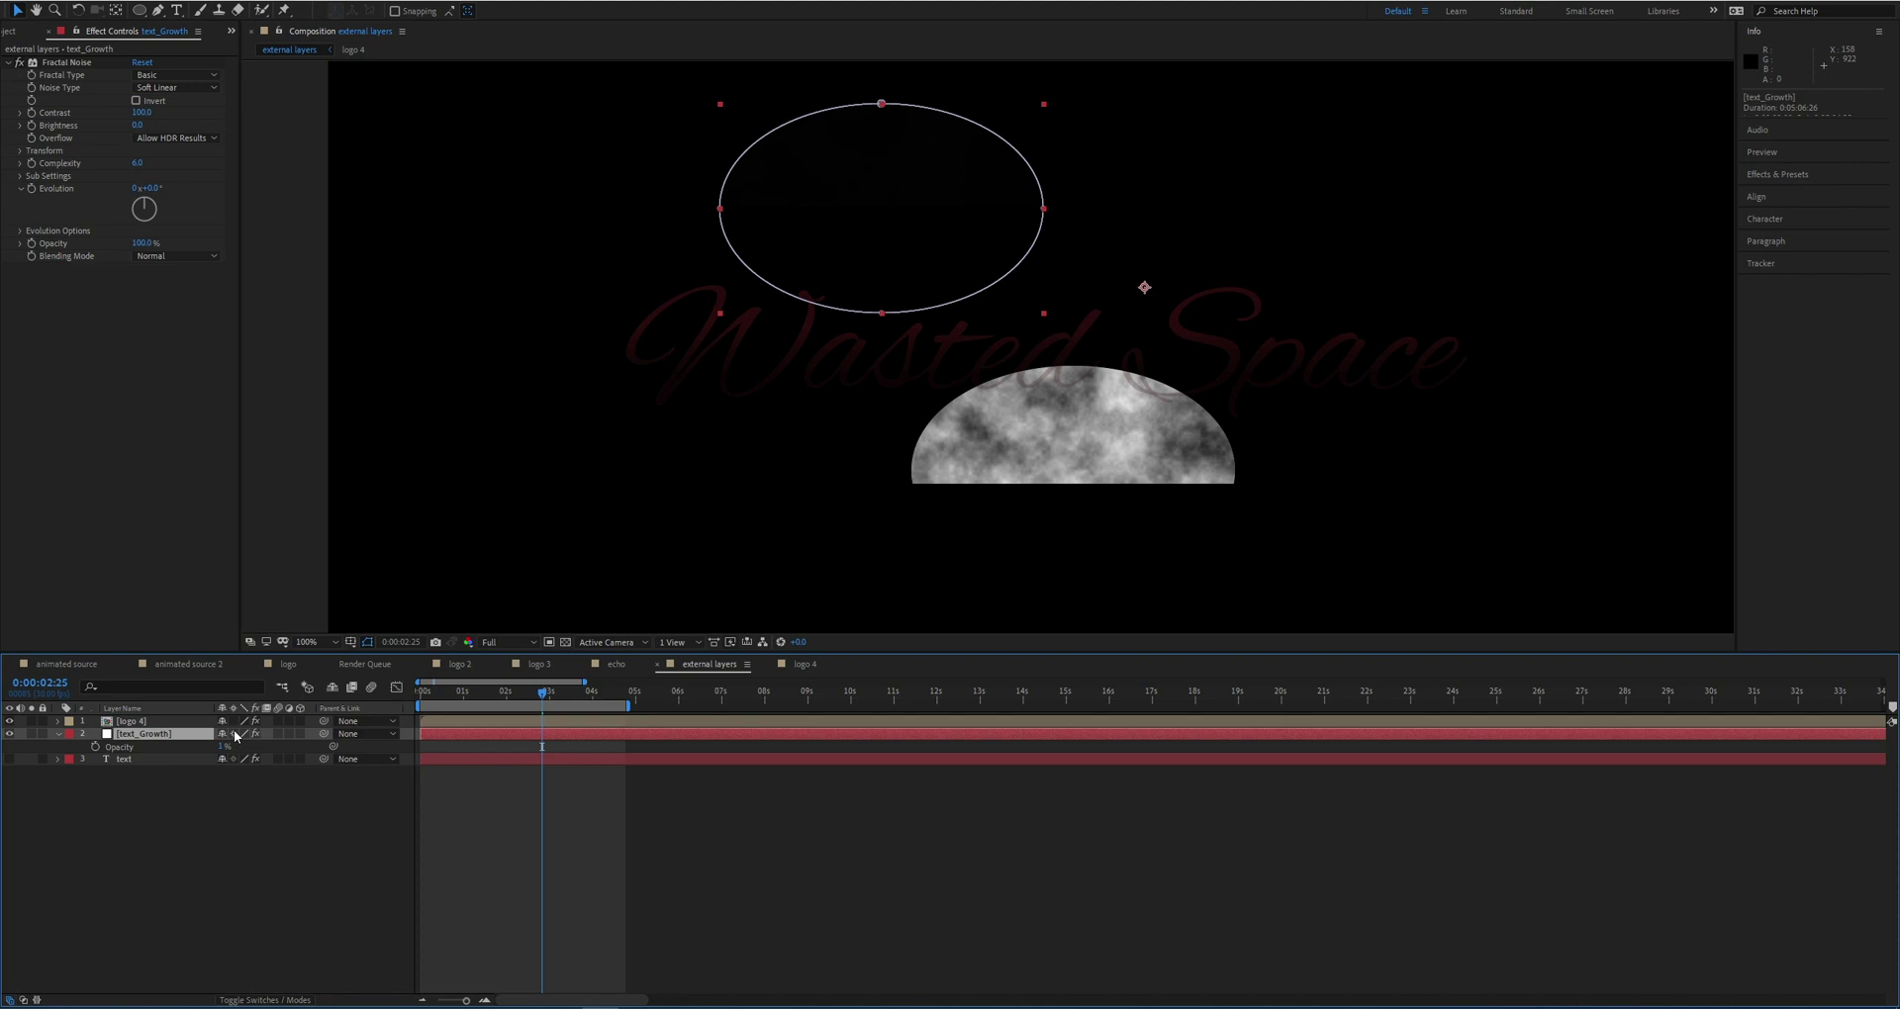
pyautogui.click(184, 723)
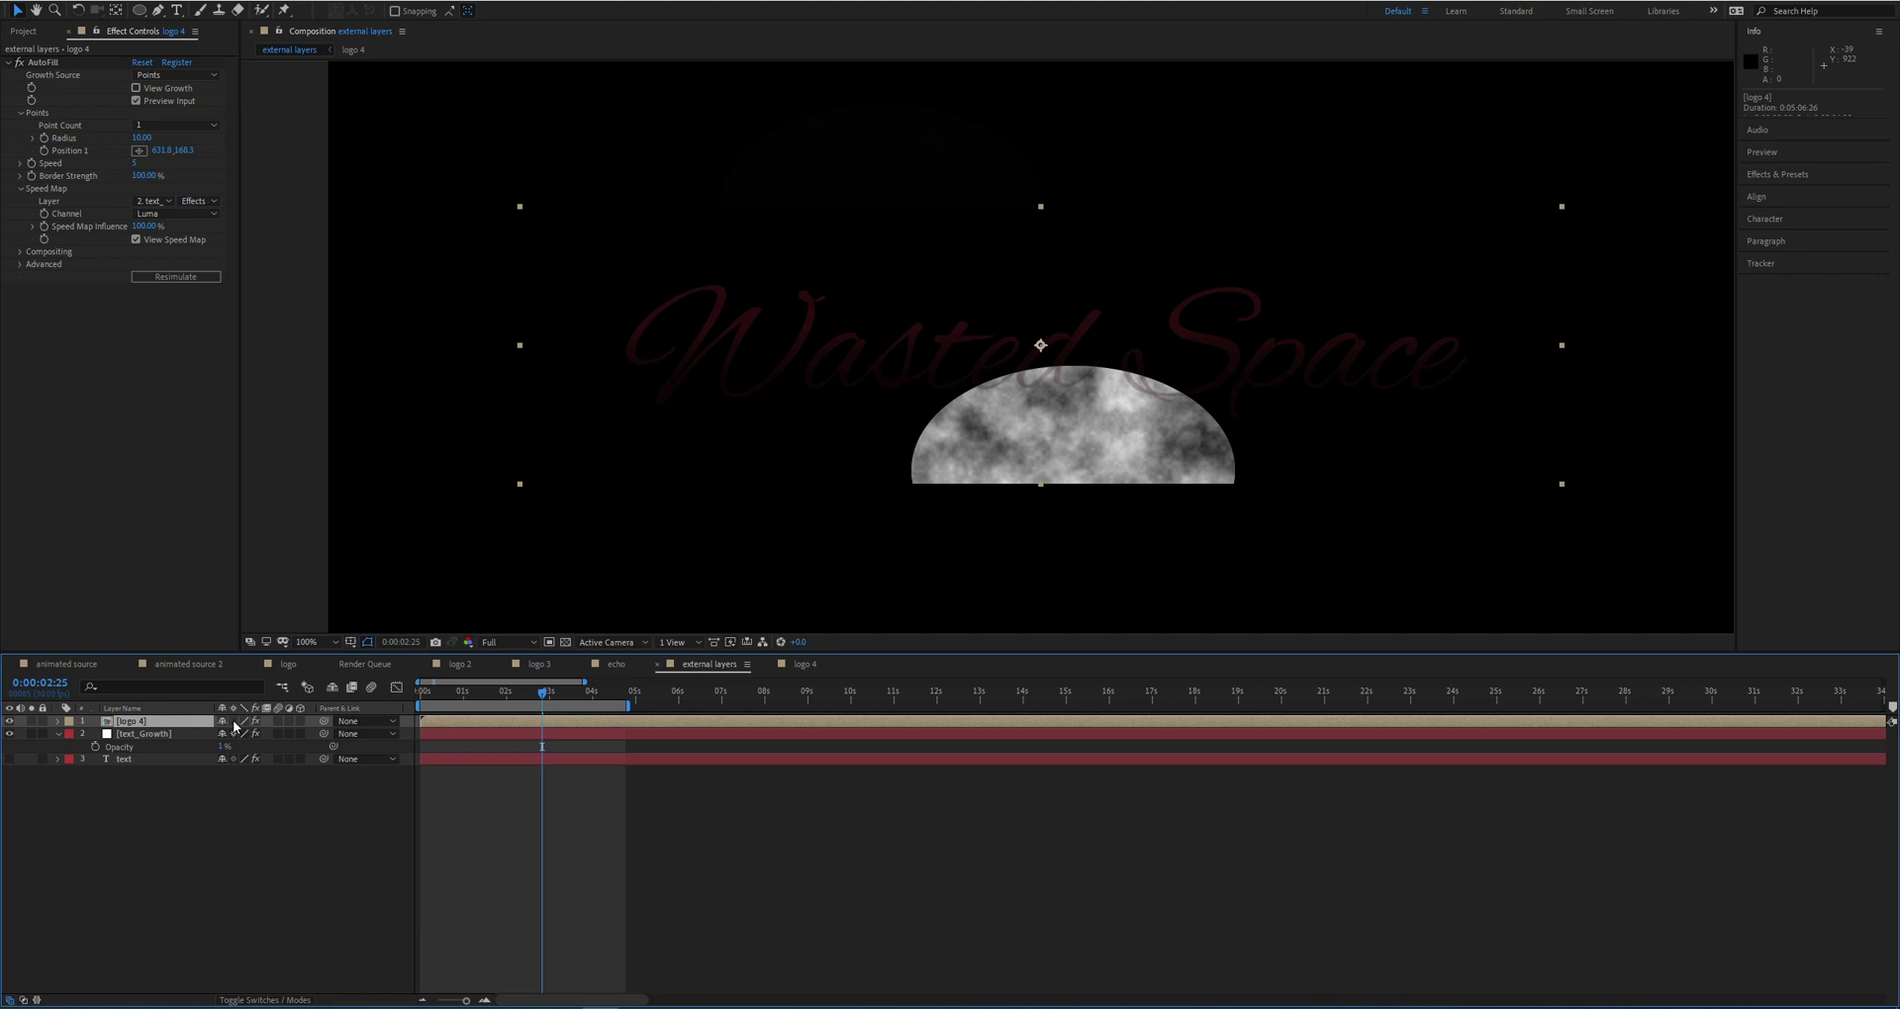
pyautogui.click(129, 735)
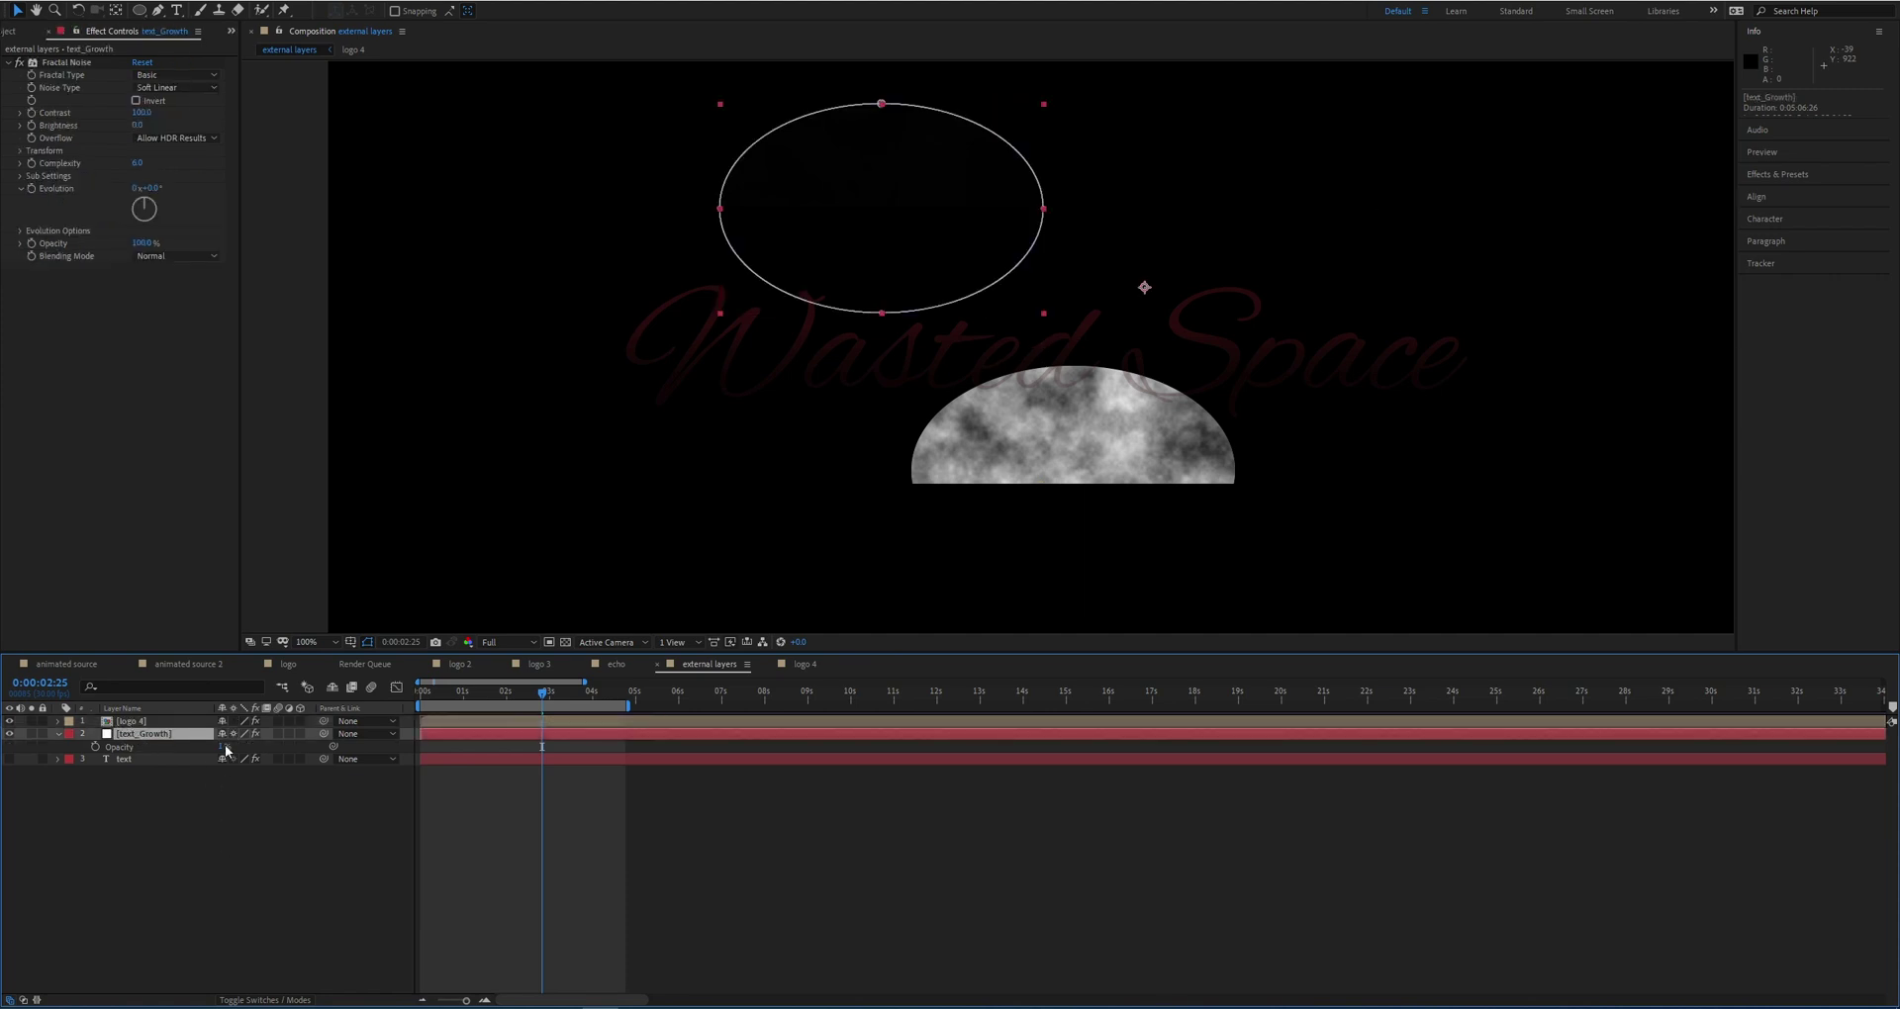
pyautogui.click(233, 721)
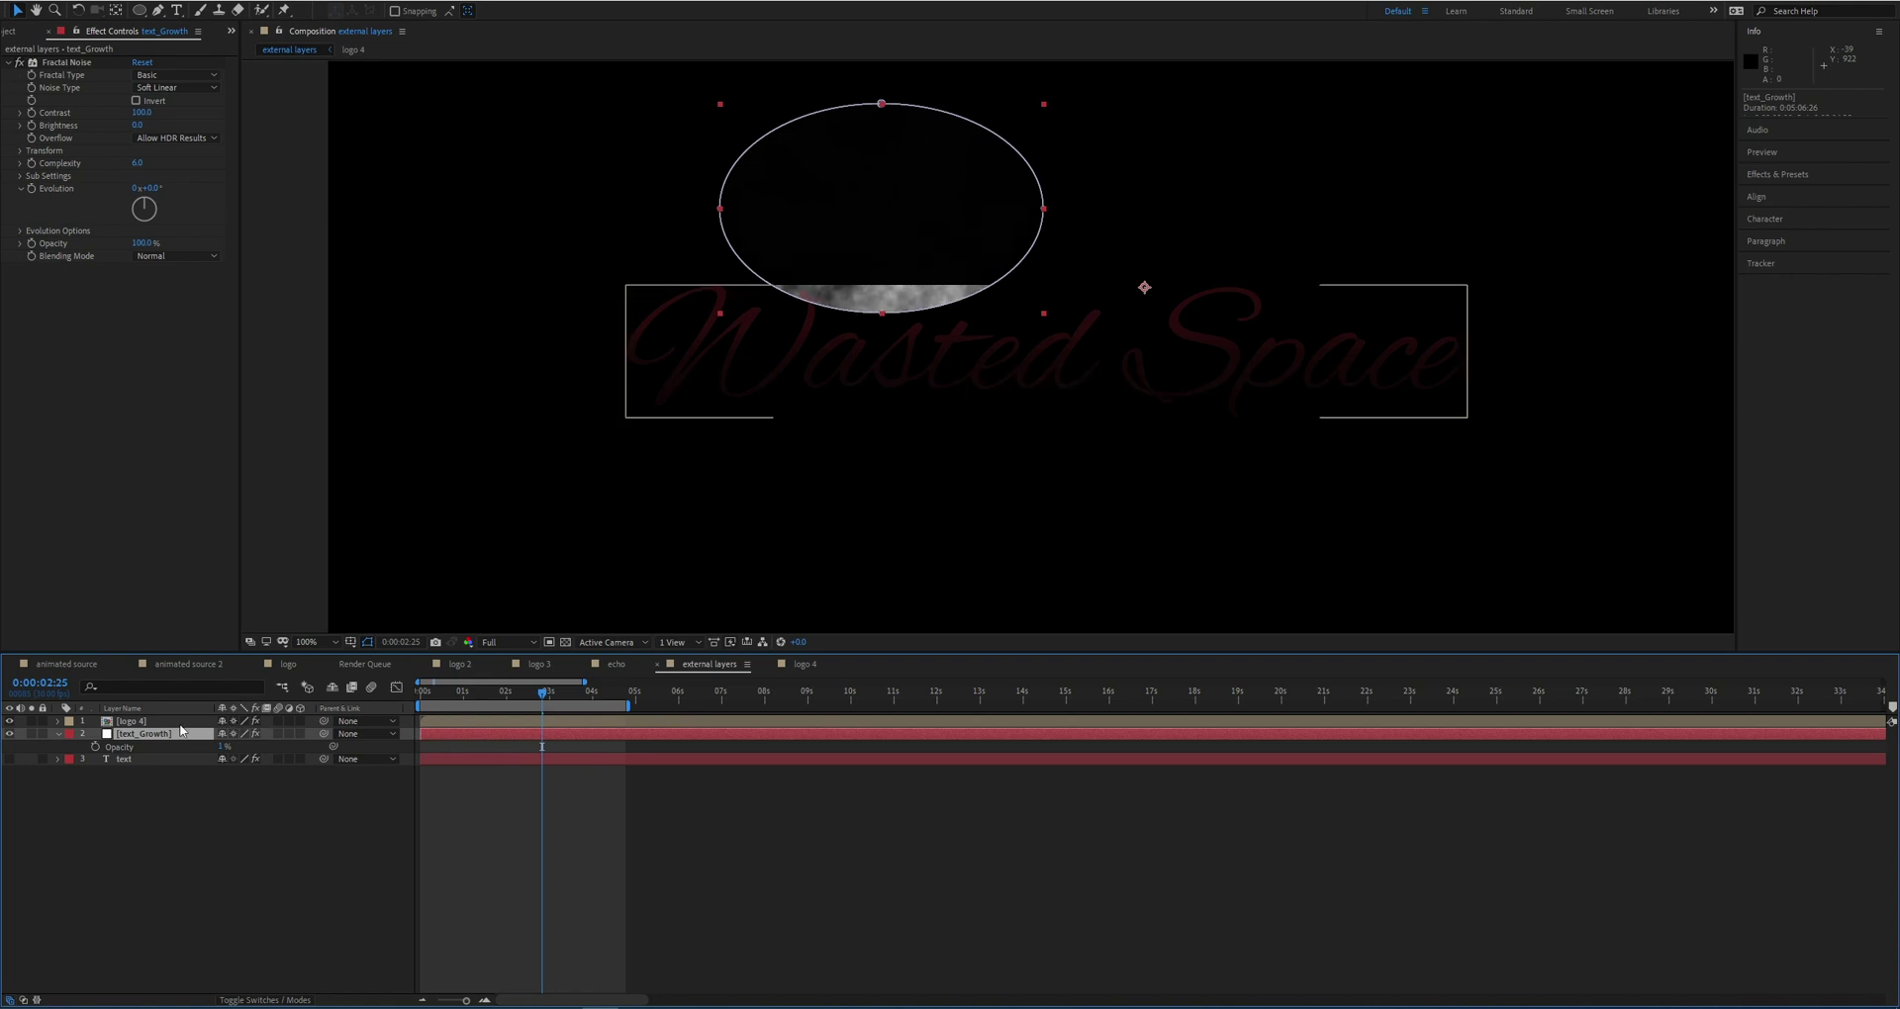
pyautogui.click(893, 334)
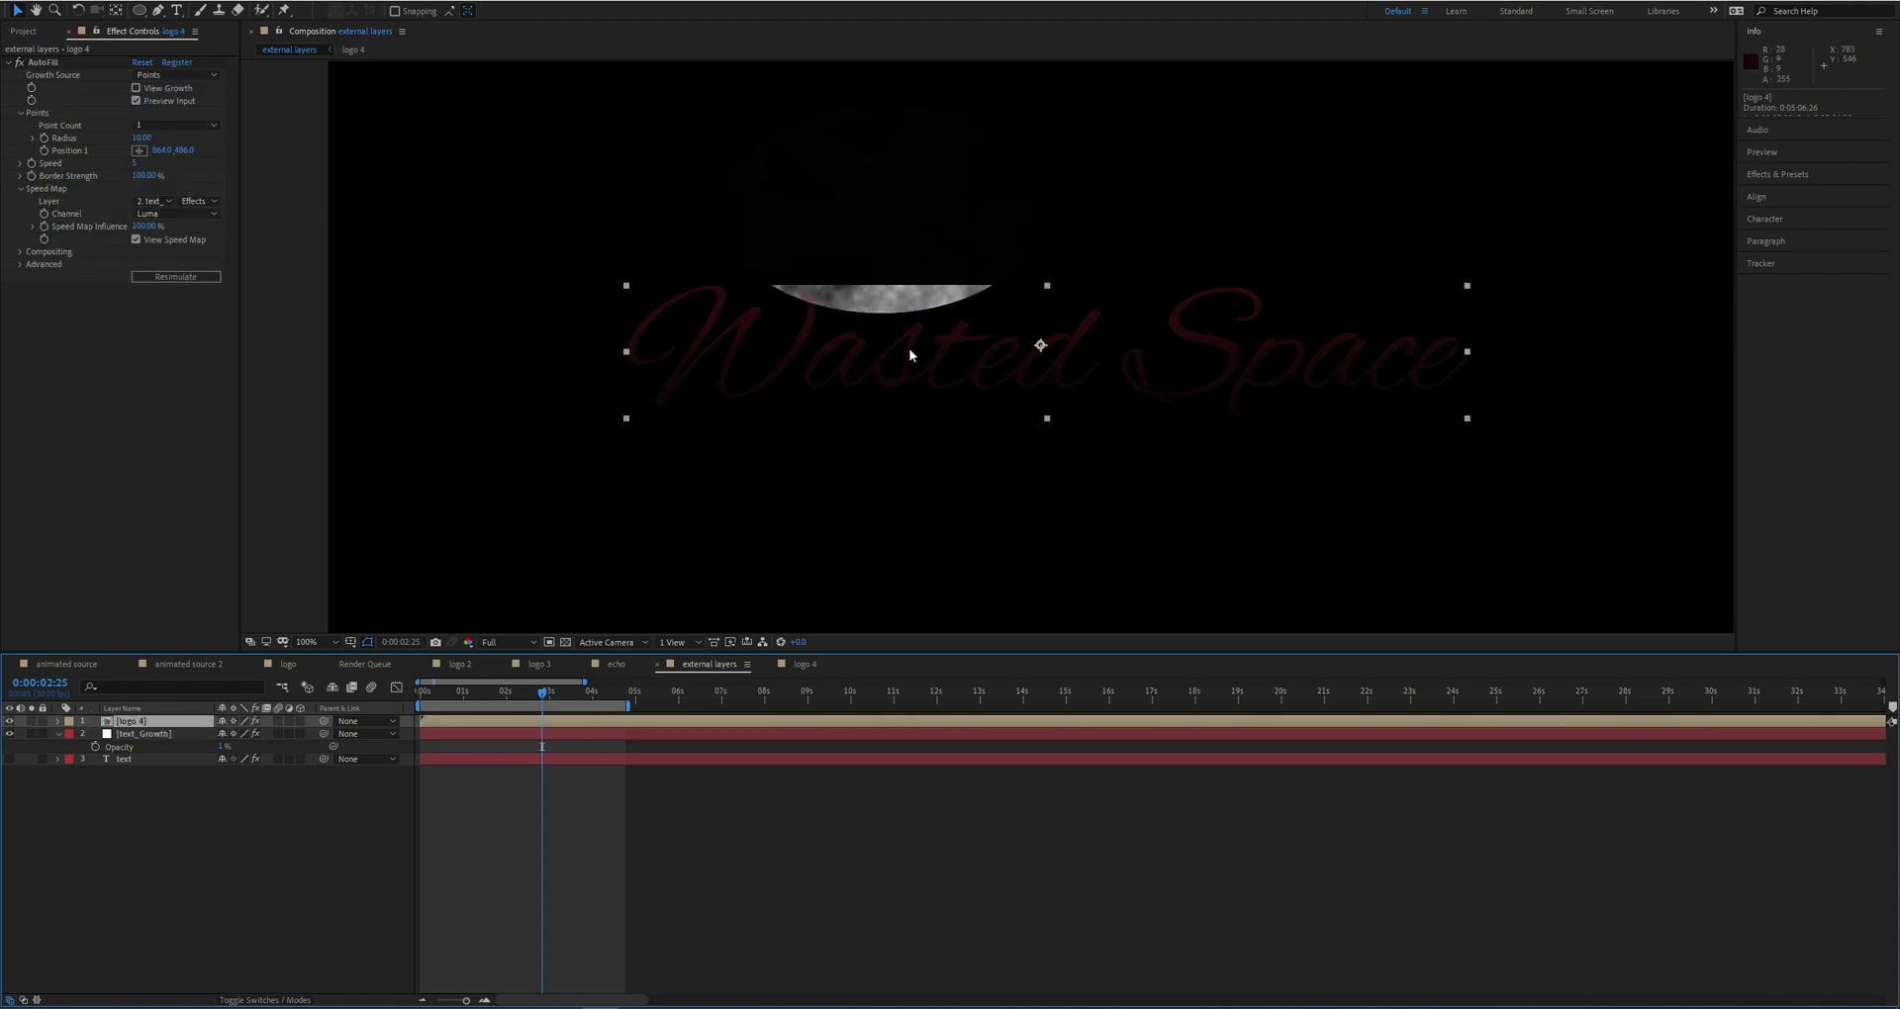
# Step: Move the text_Growth ellipse down and right over the middle of the logo, and reselect logo 4
pyautogui.click(121, 733)
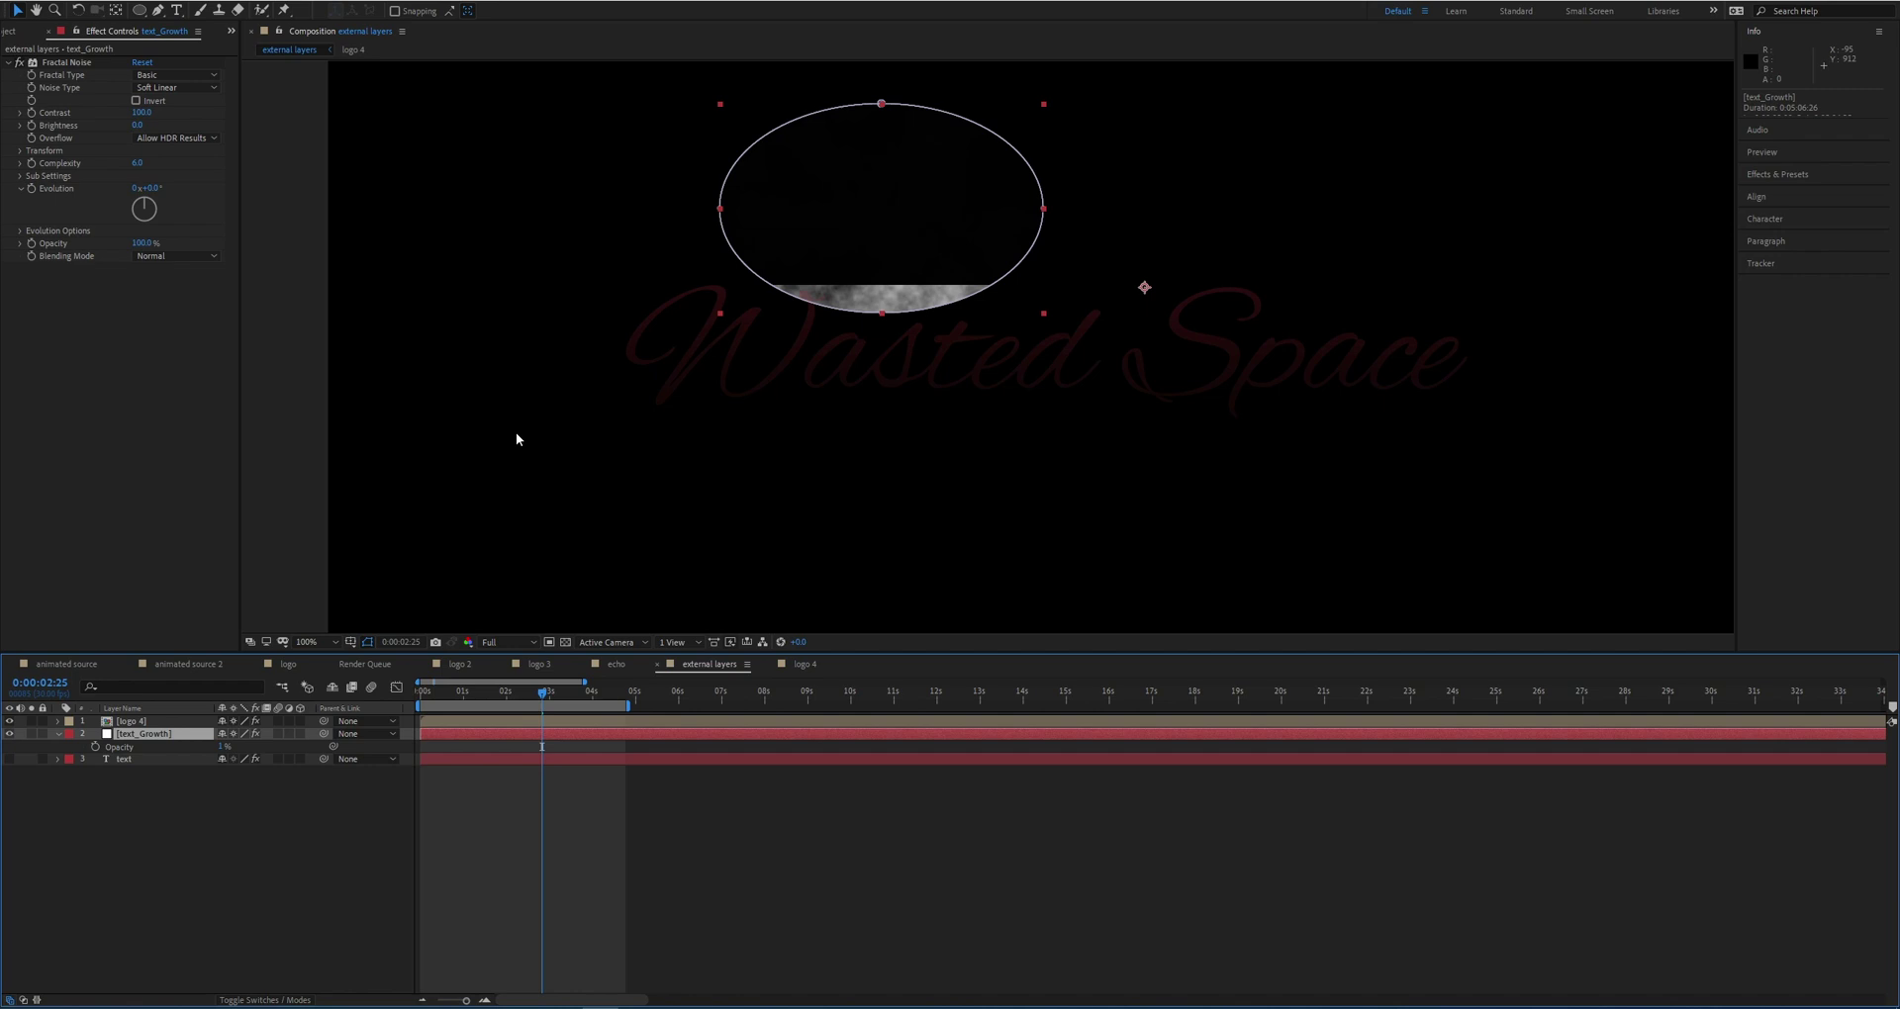
pyautogui.moveTo(816, 170); pyautogui.dragTo(841, 330)
pyautogui.click(795, 399)
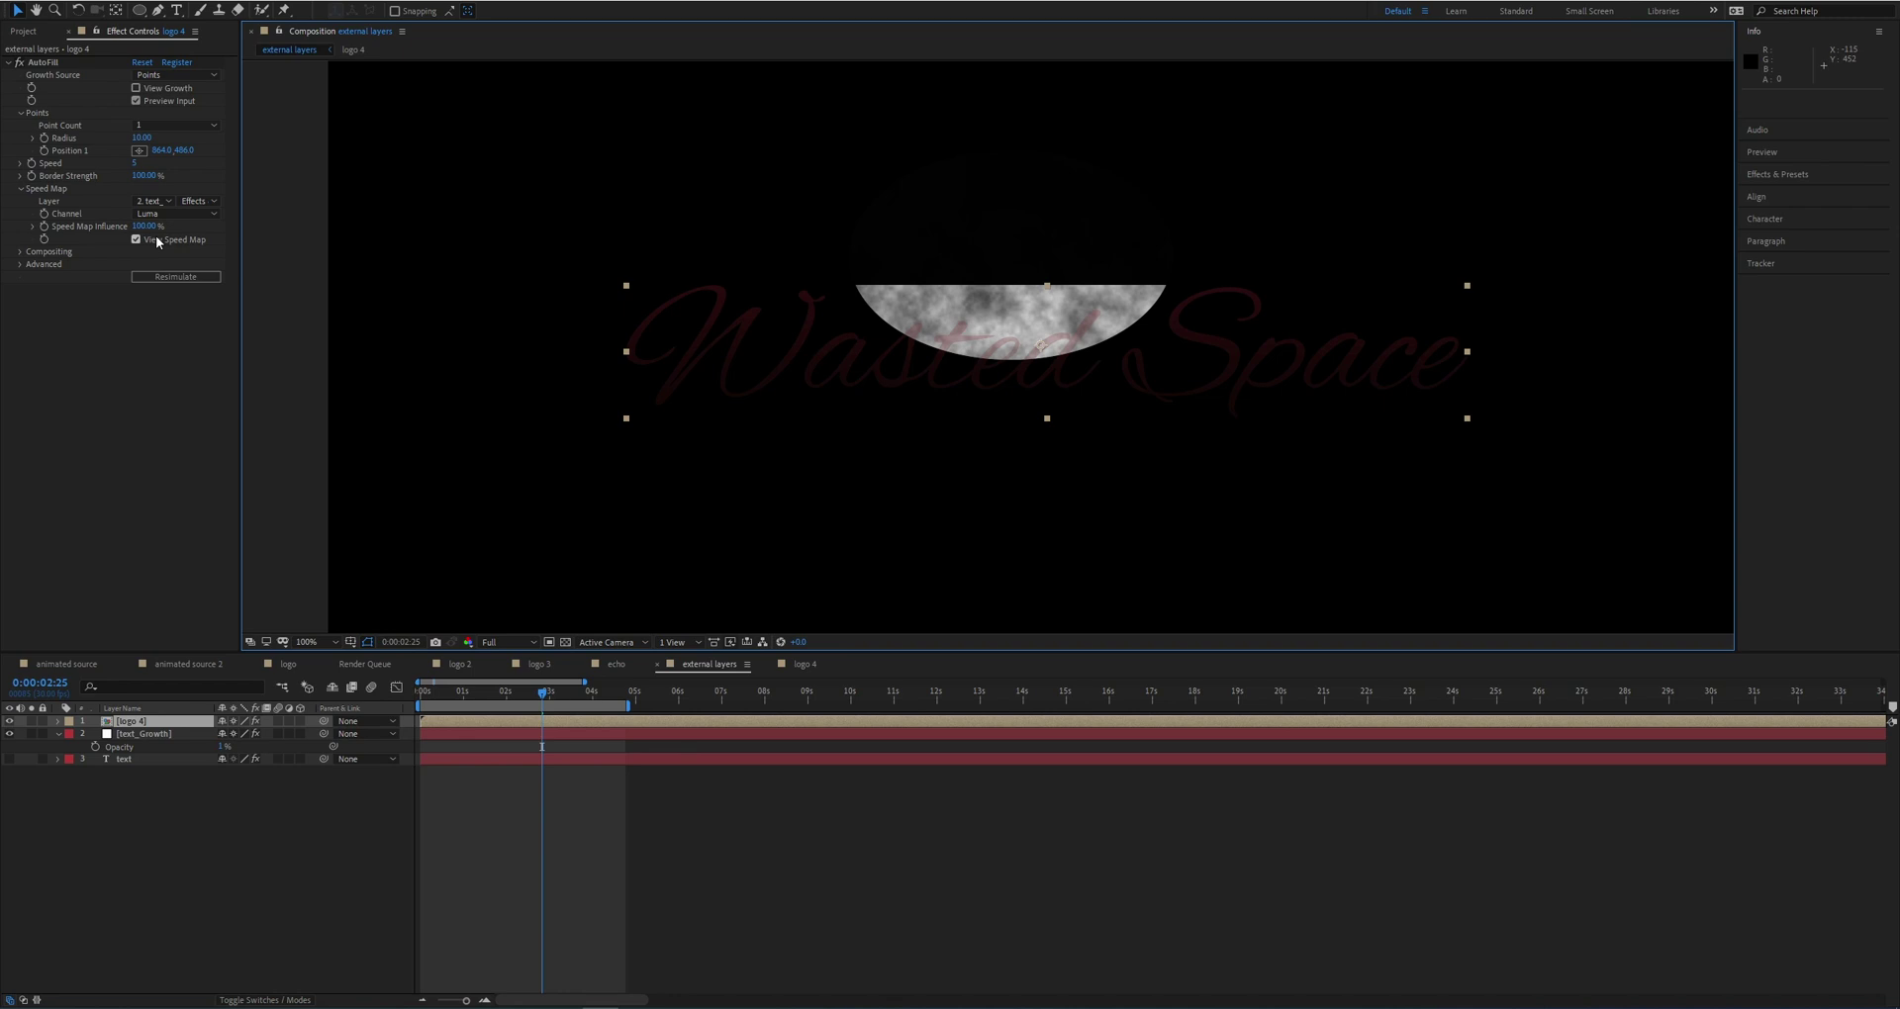
# Step: Turn off Collapse Transformations on logo 4 to compare the speed map placement, and undo the change
pyautogui.click(232, 722)
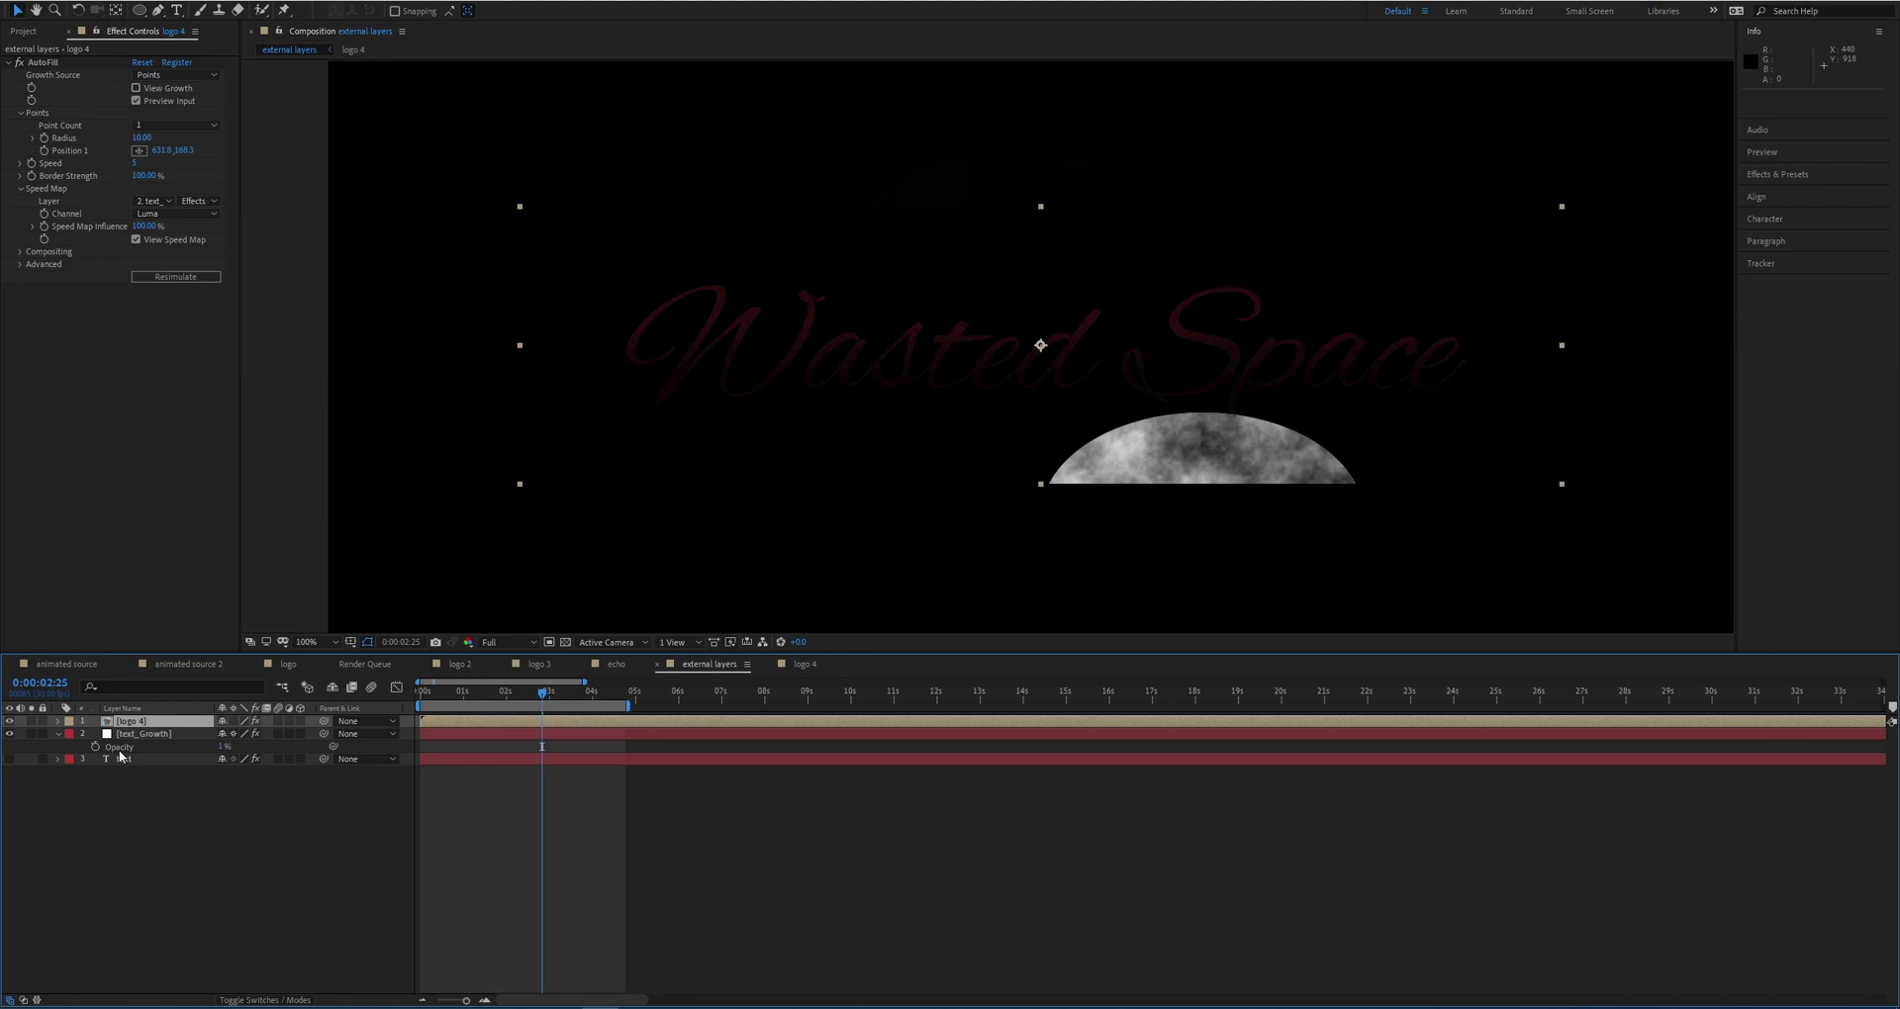
pyautogui.click(134, 733)
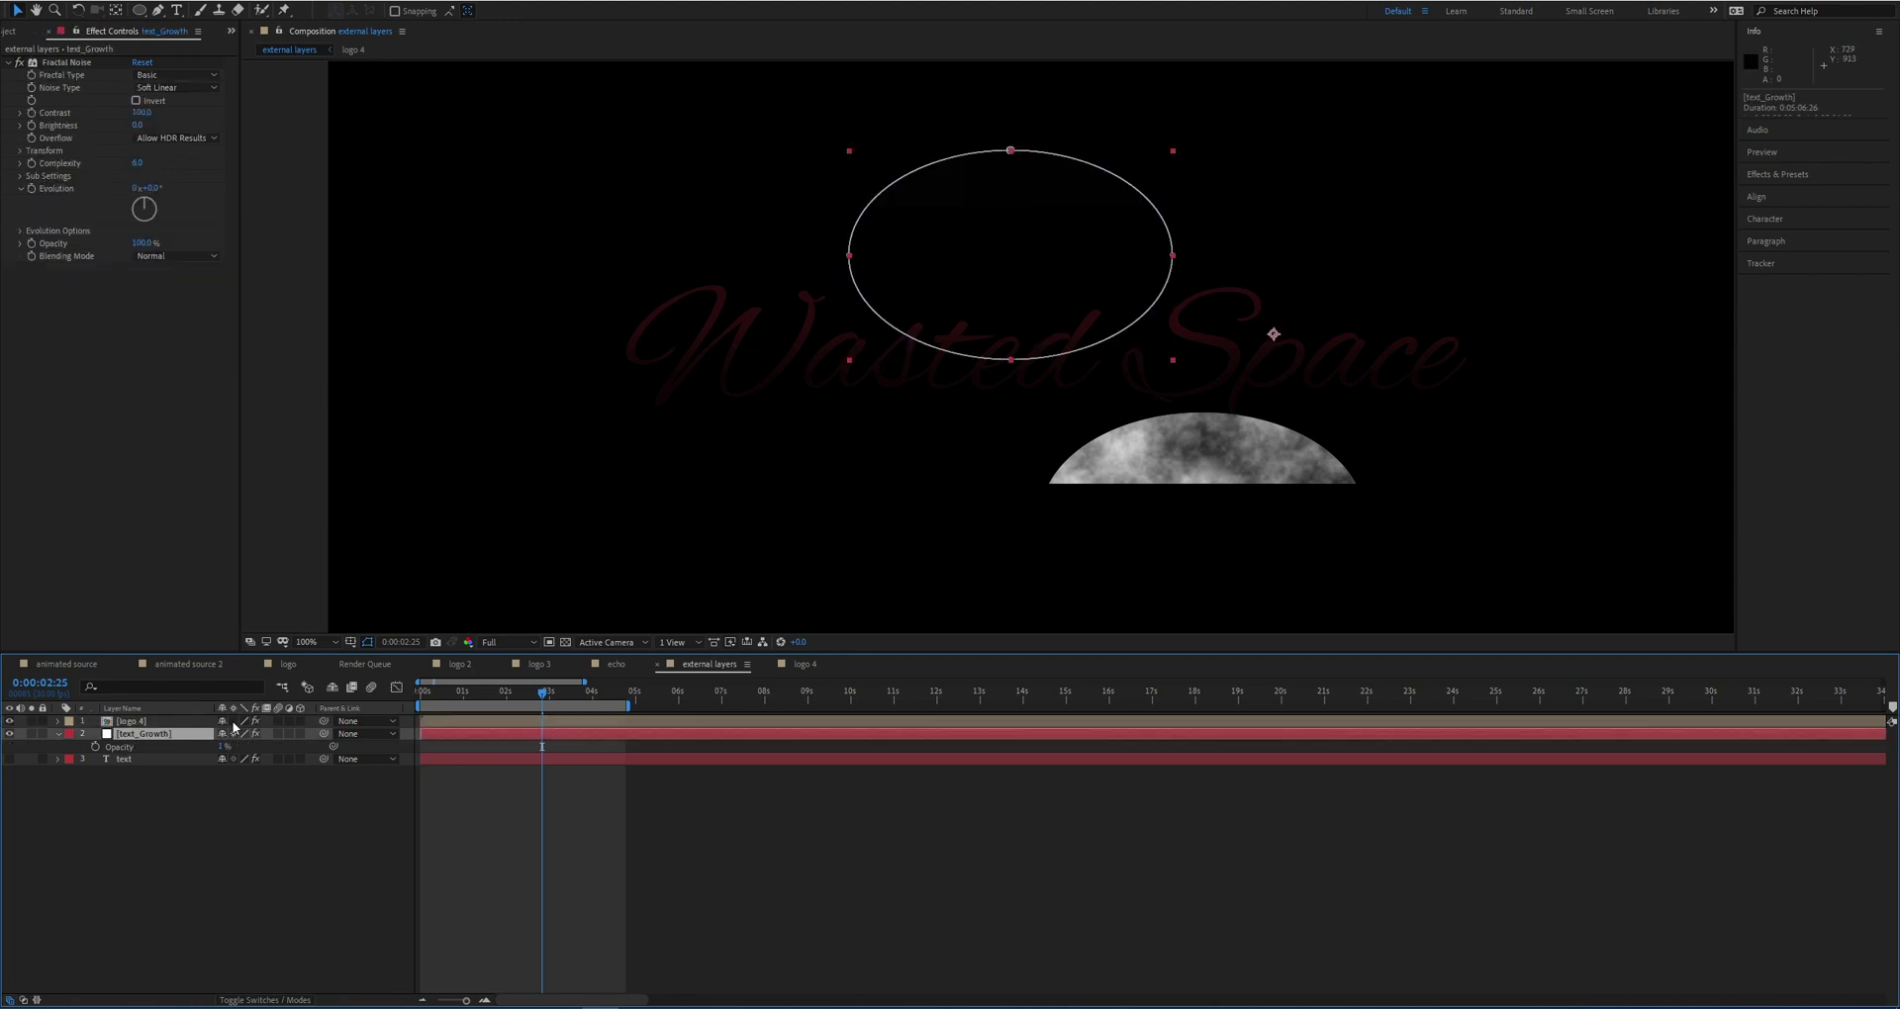
pyautogui.click(178, 722)
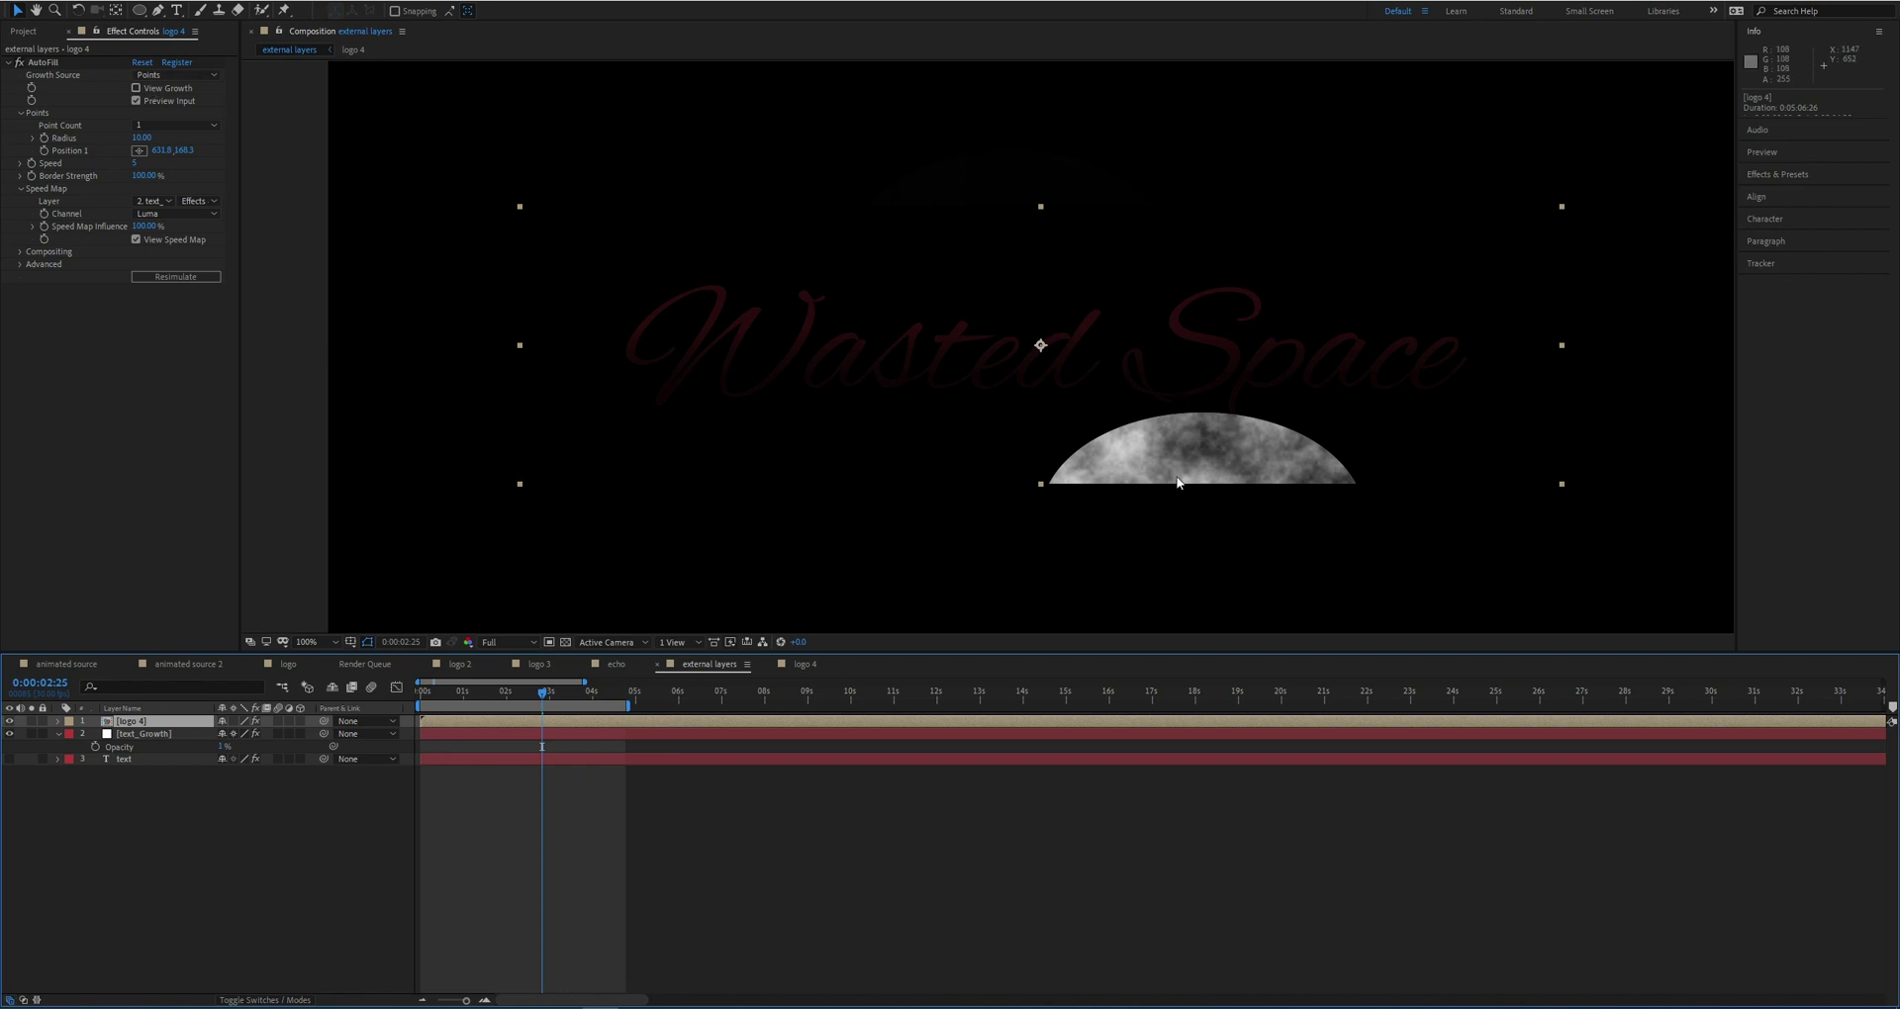
pyautogui.hotkey('ctrl', 'z')
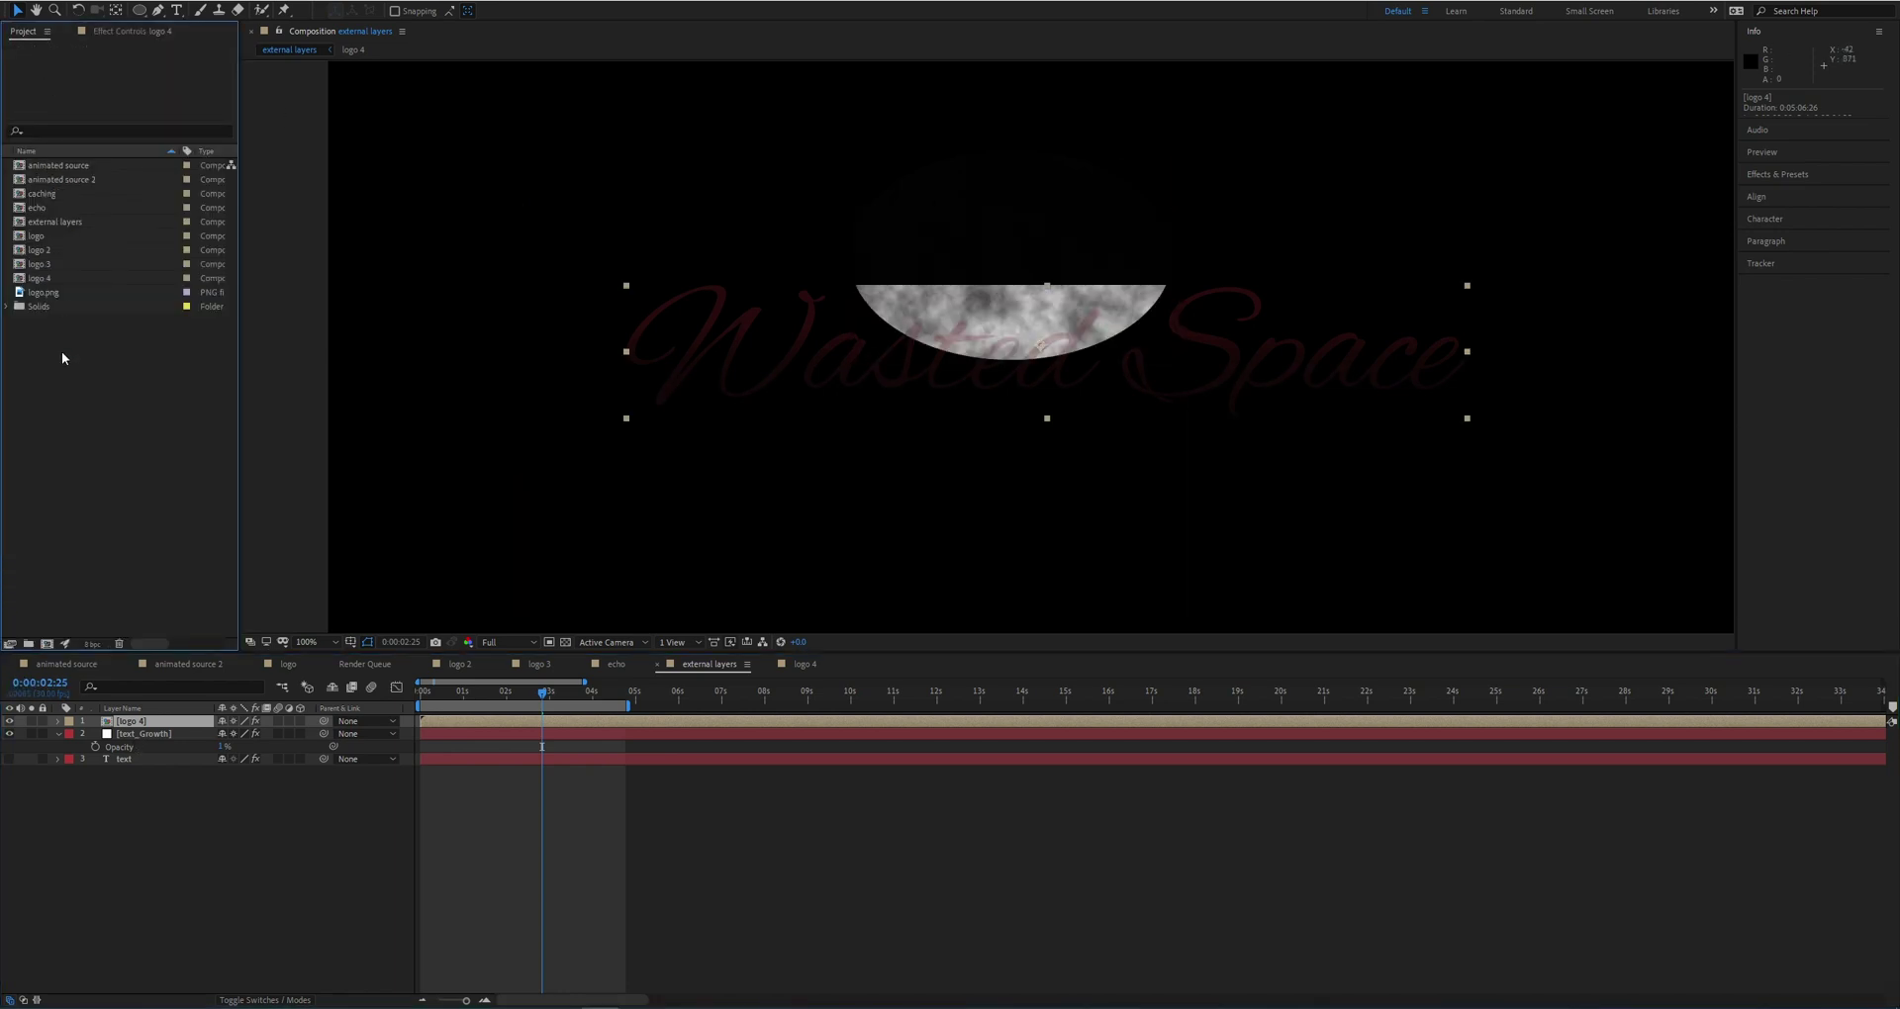
# Step: Add logo.png to the timeline above logo 4 and replace it with a precomposition
pyautogui.moveTo(43, 302); pyautogui.dragTo(124, 720)
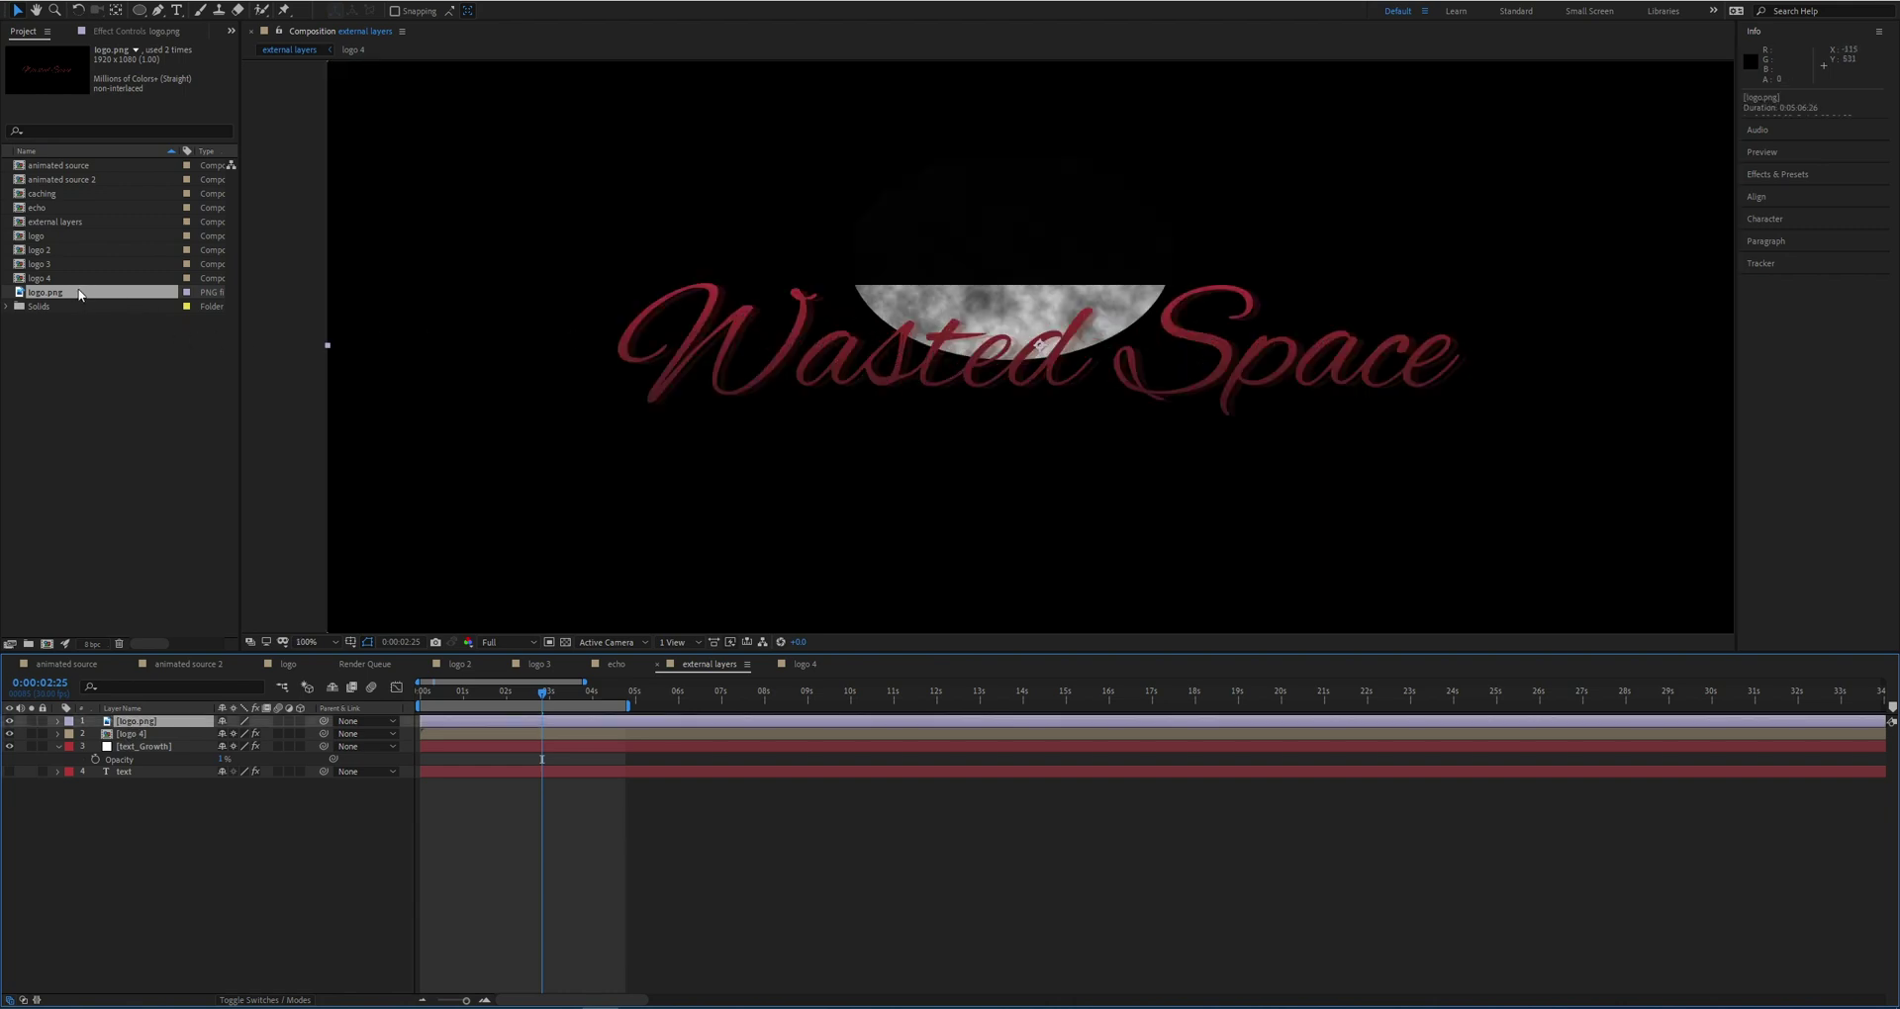
pyautogui.click(229, 723)
pyautogui.click(153, 723)
pyautogui.rightClick(46, 294)
pyautogui.click(123, 348)
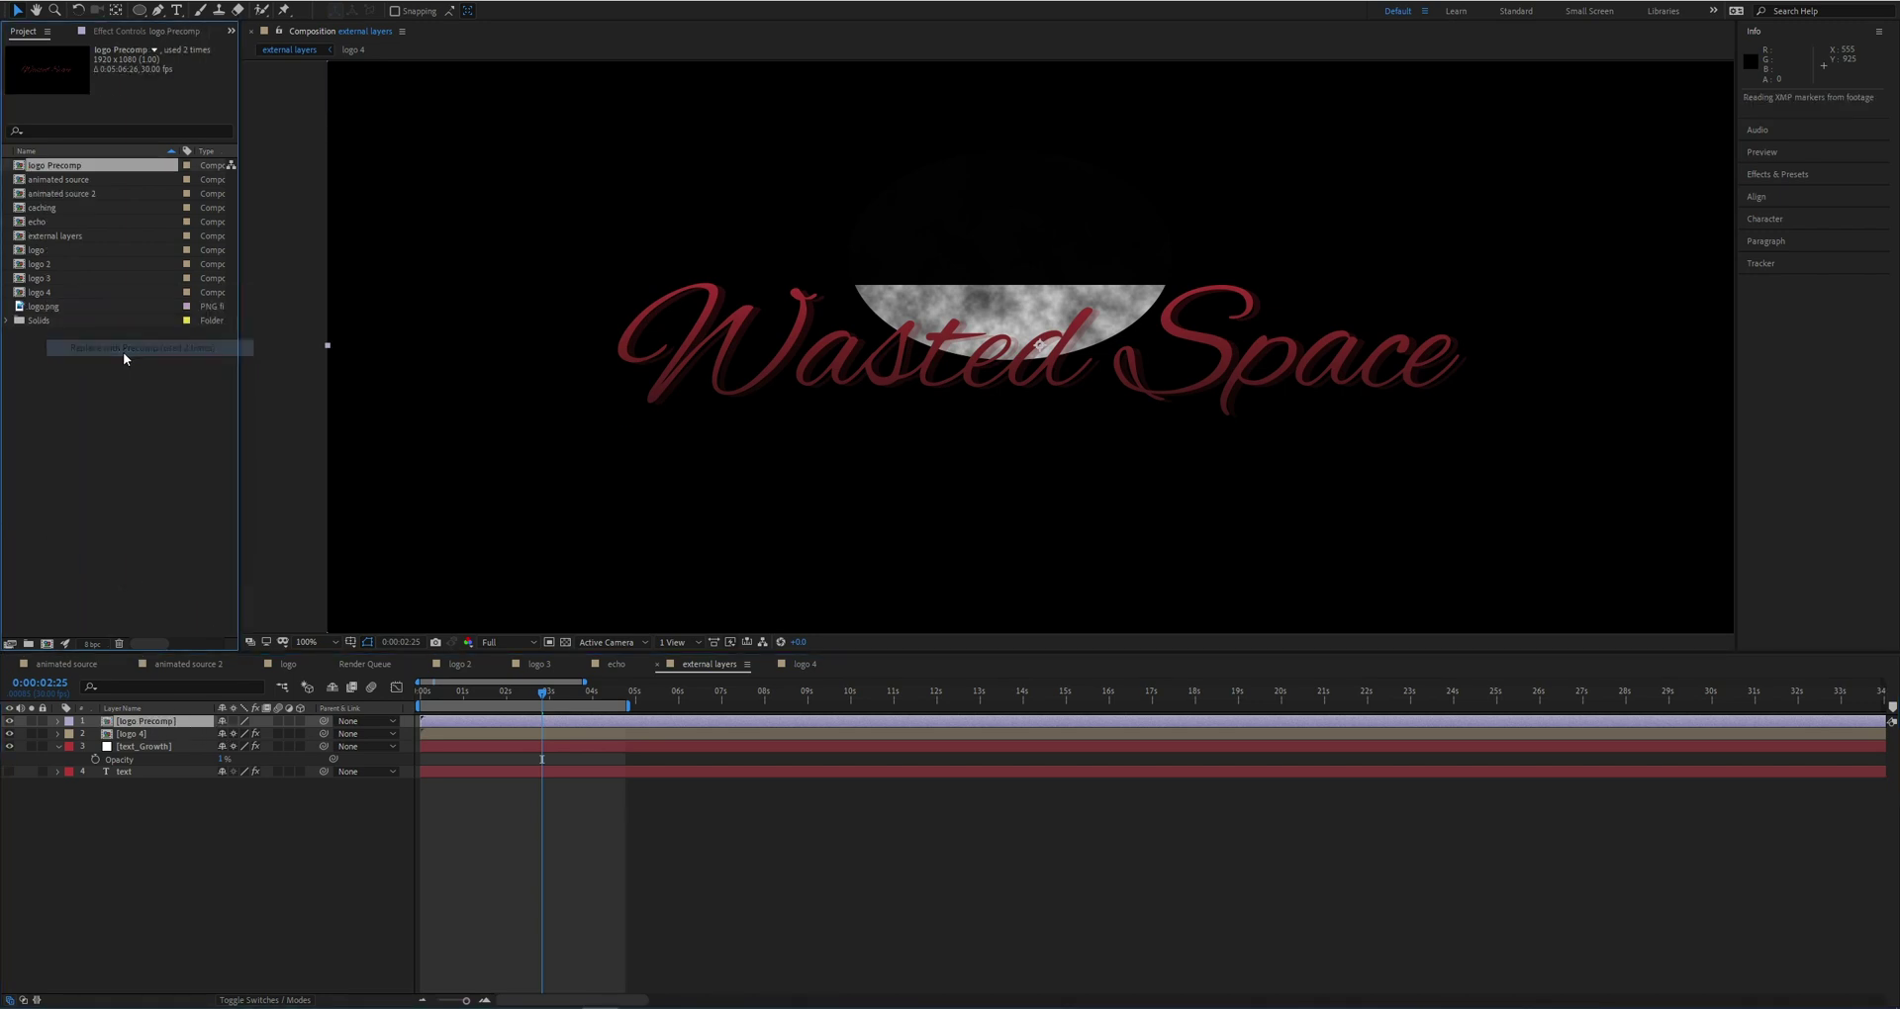
# Step: Select the new logo Precomp layer in the timeline and hide it
pyautogui.click(190, 724)
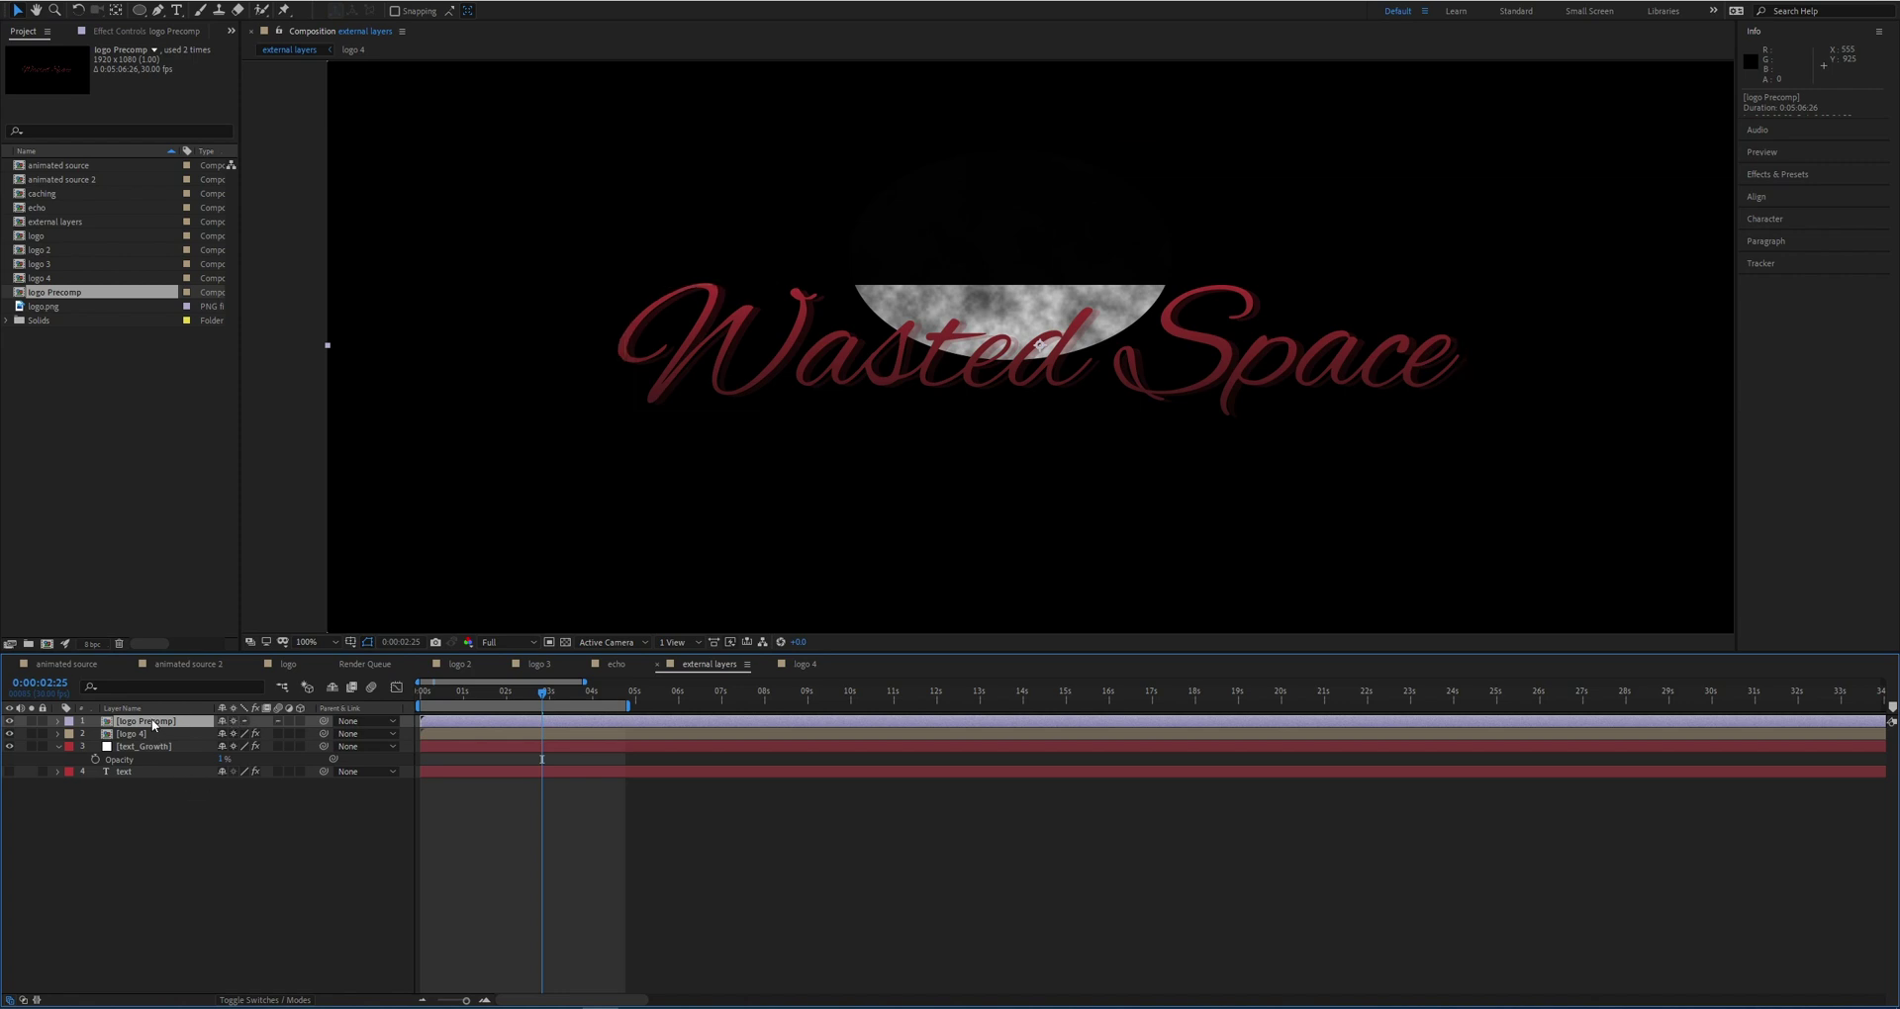
pyautogui.click(163, 806)
pyautogui.click(9, 721)
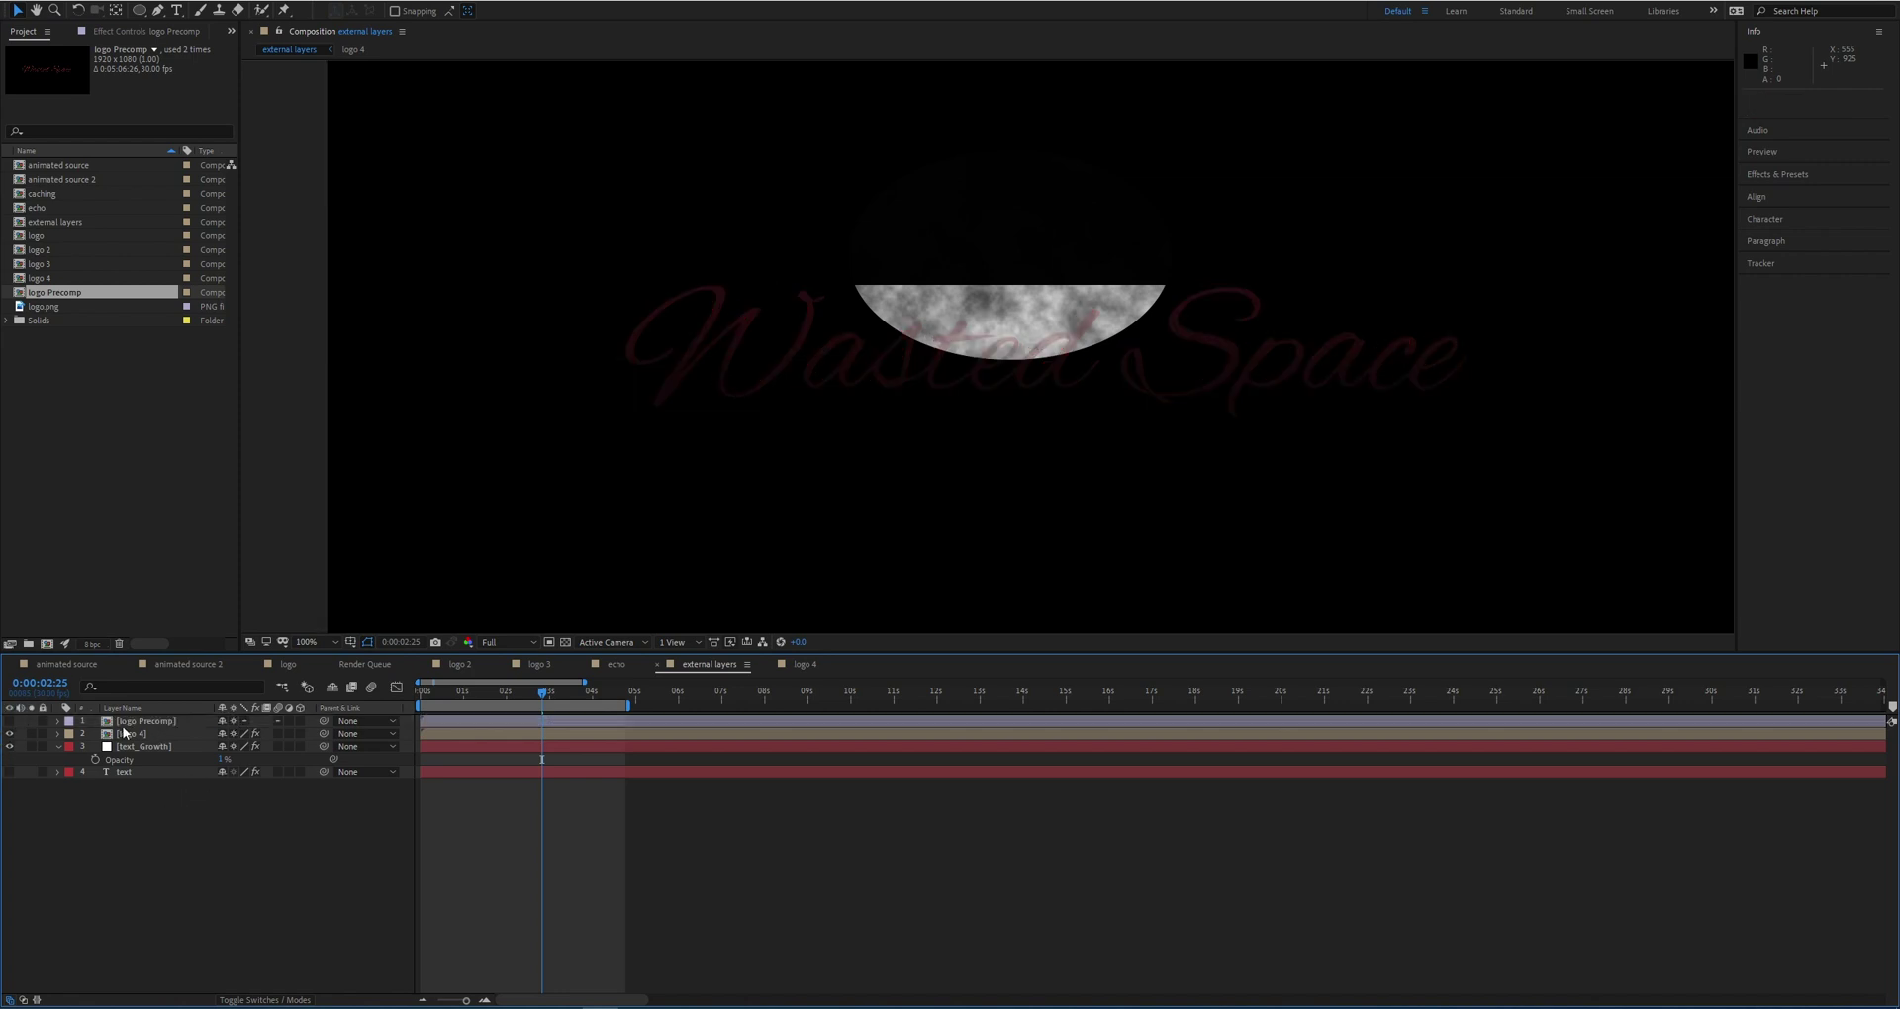
# Step: Add the expression time * 5 to the Mask Expansion of Mask 1 on the text_Growth layer
pyautogui.click(123, 734)
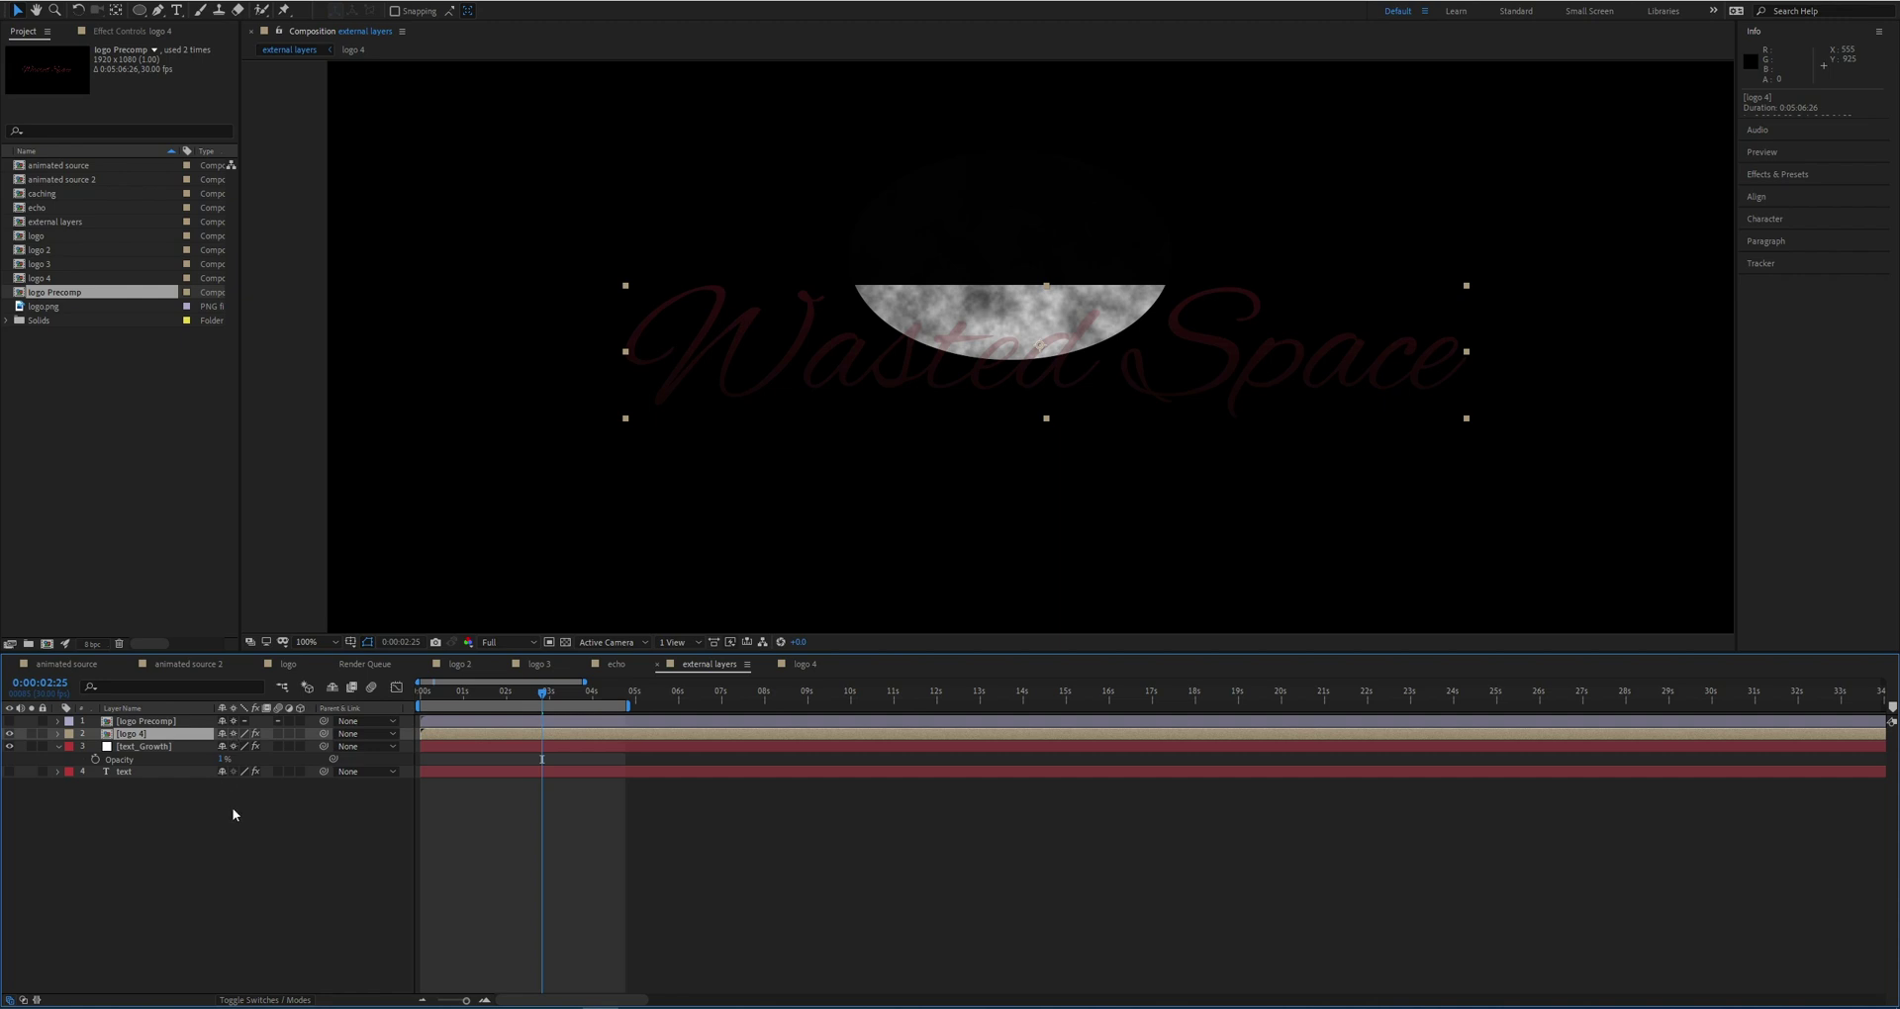
pyautogui.hotkey('ctrl', 'Down')
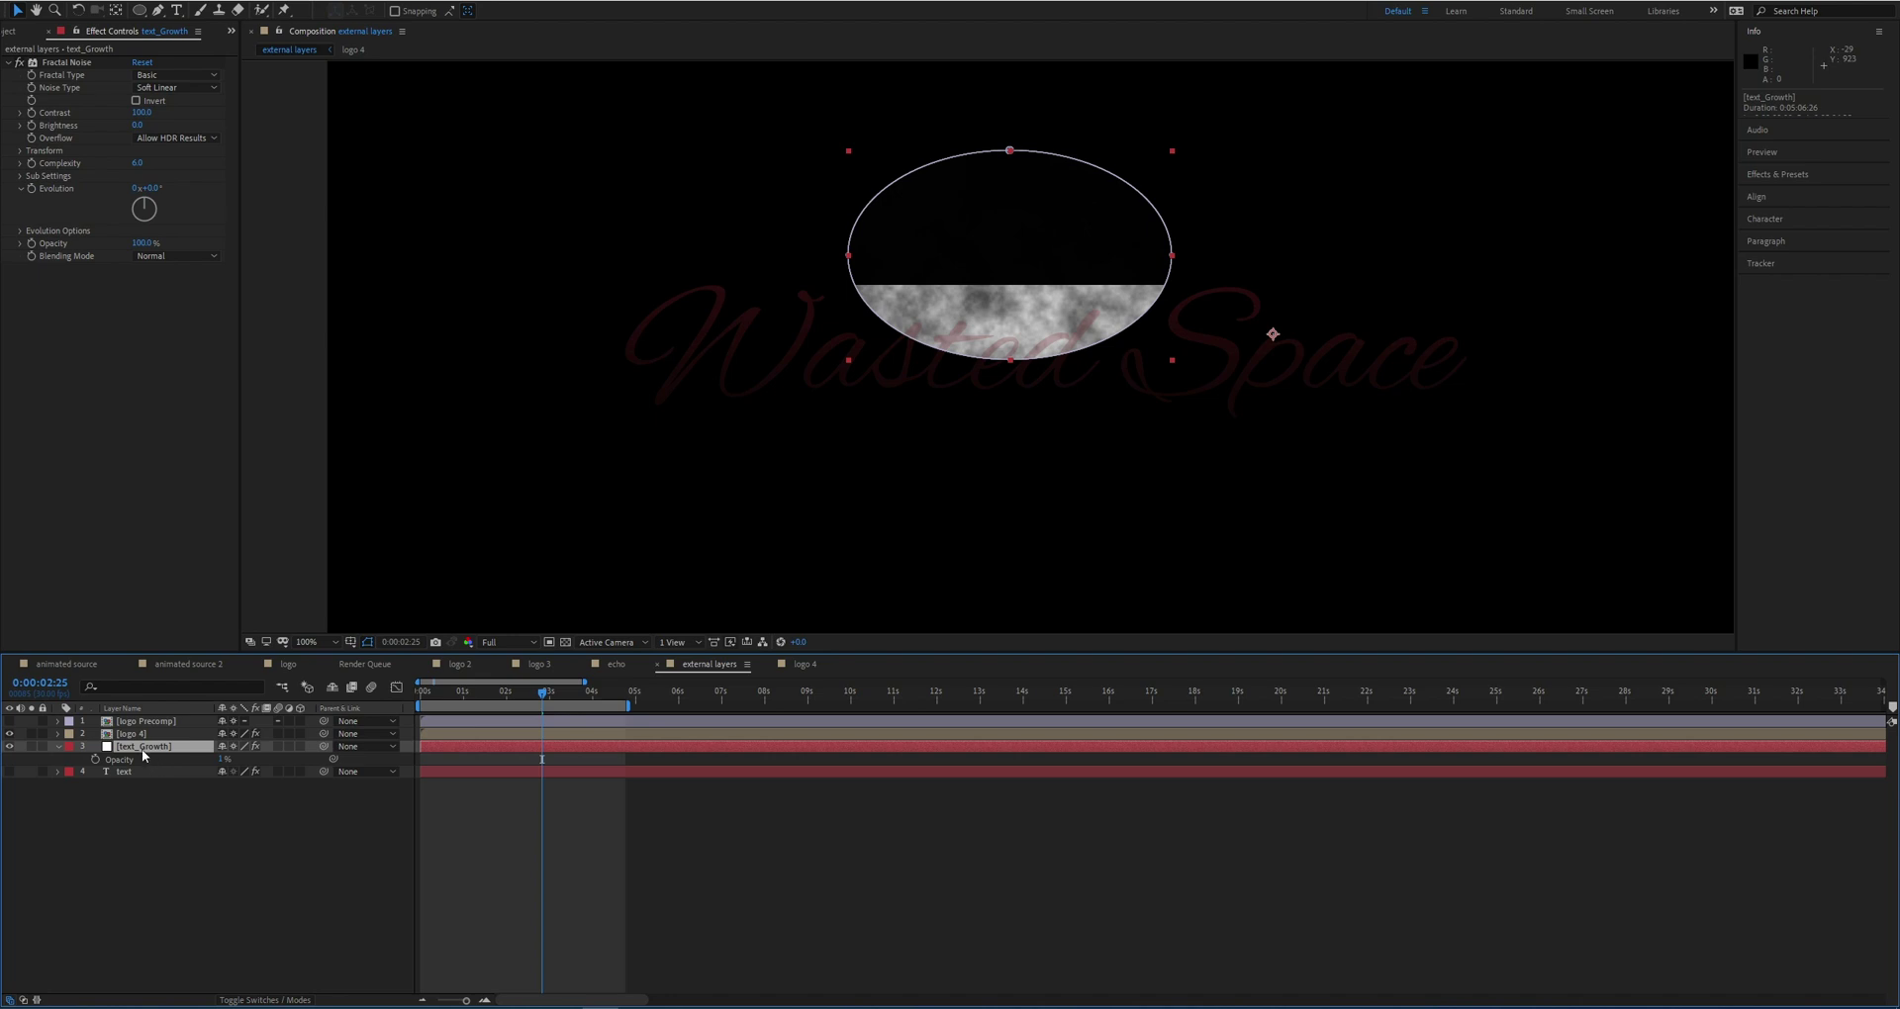
pyautogui.click(62, 748)
pyautogui.click(62, 749)
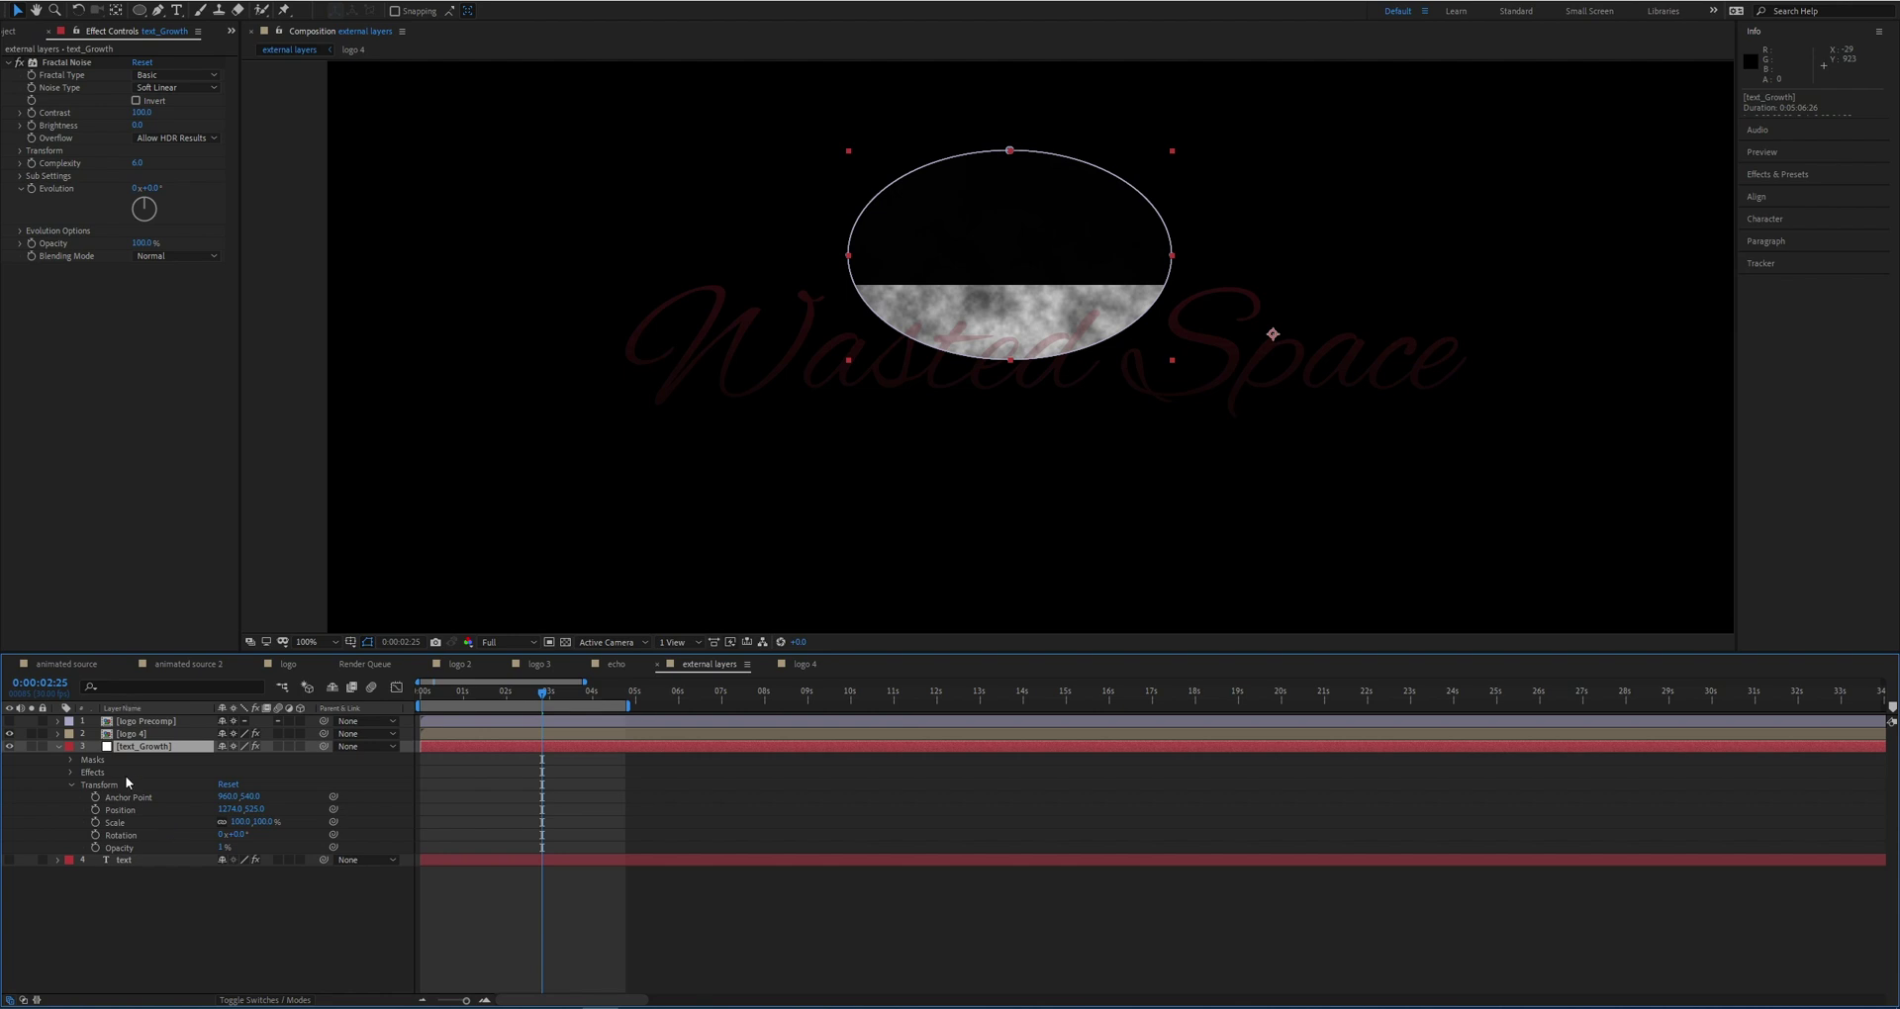
pyautogui.click(70, 760)
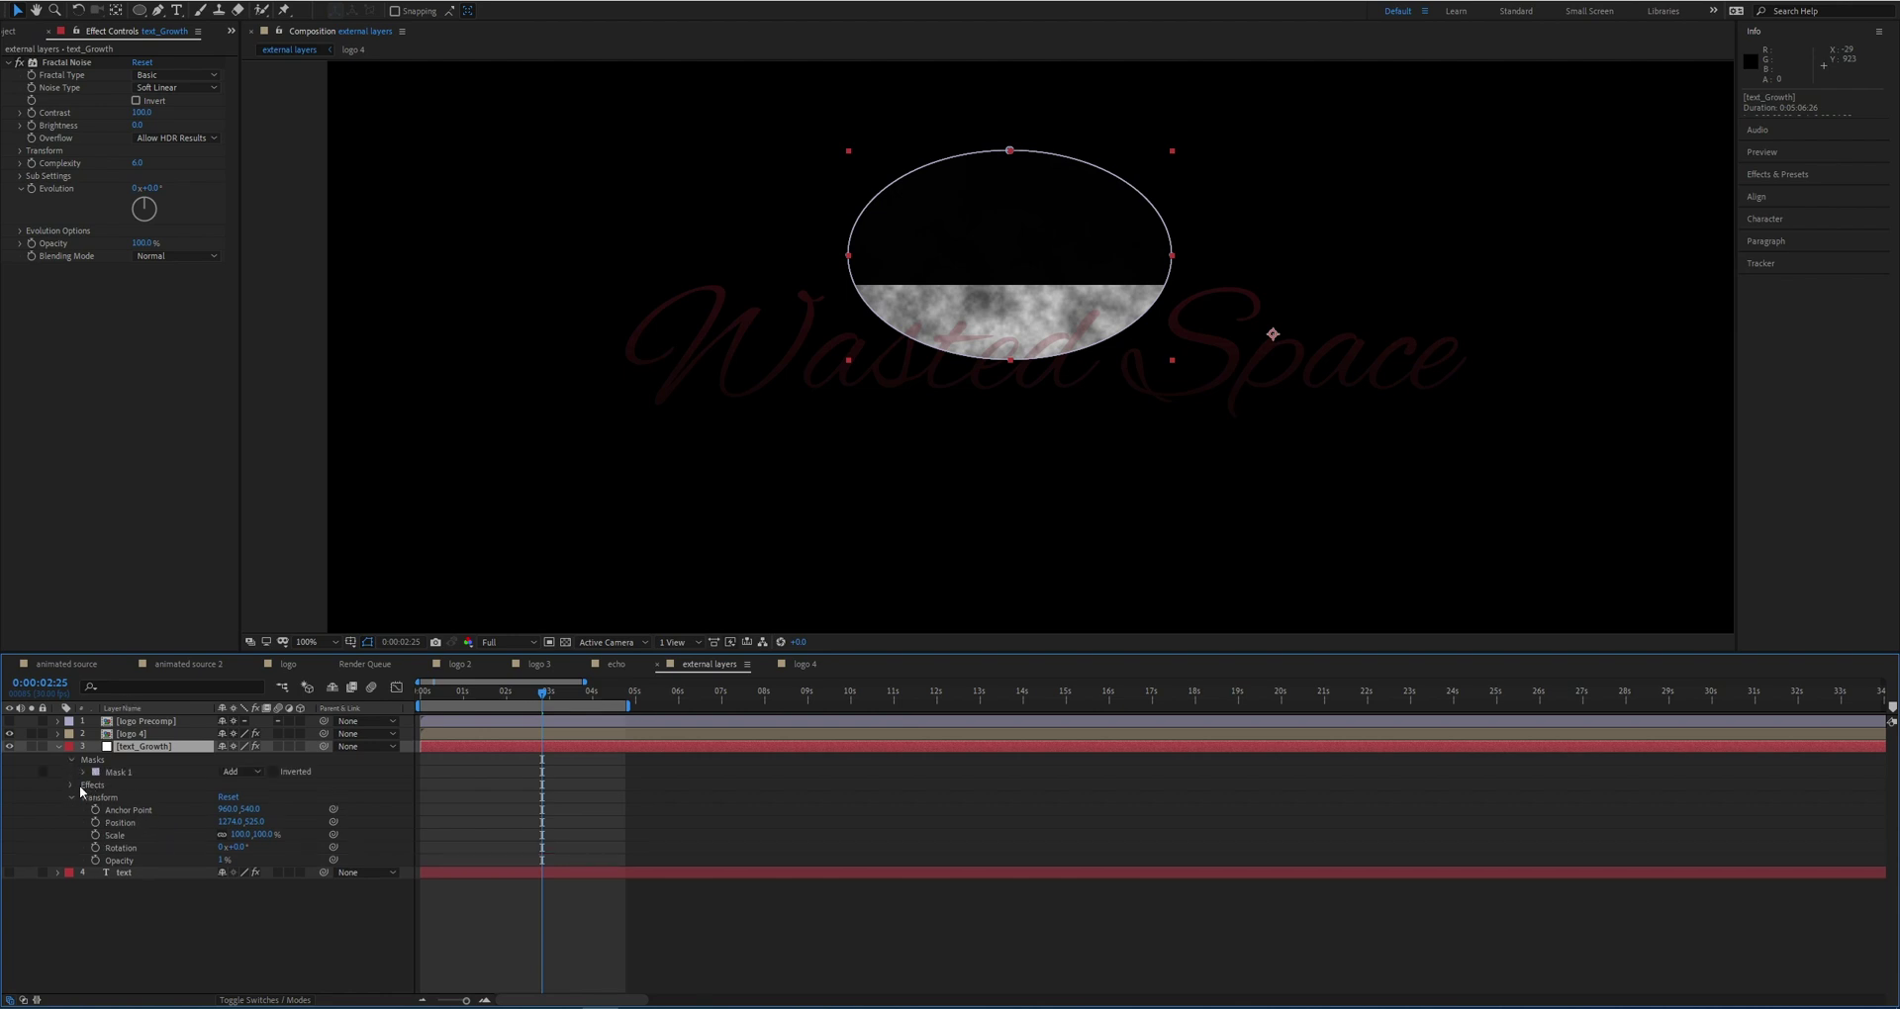
pyautogui.click(83, 772)
pyautogui.keyDown('alt'); pyautogui.click(108, 823); pyautogui.keyUp('alt')
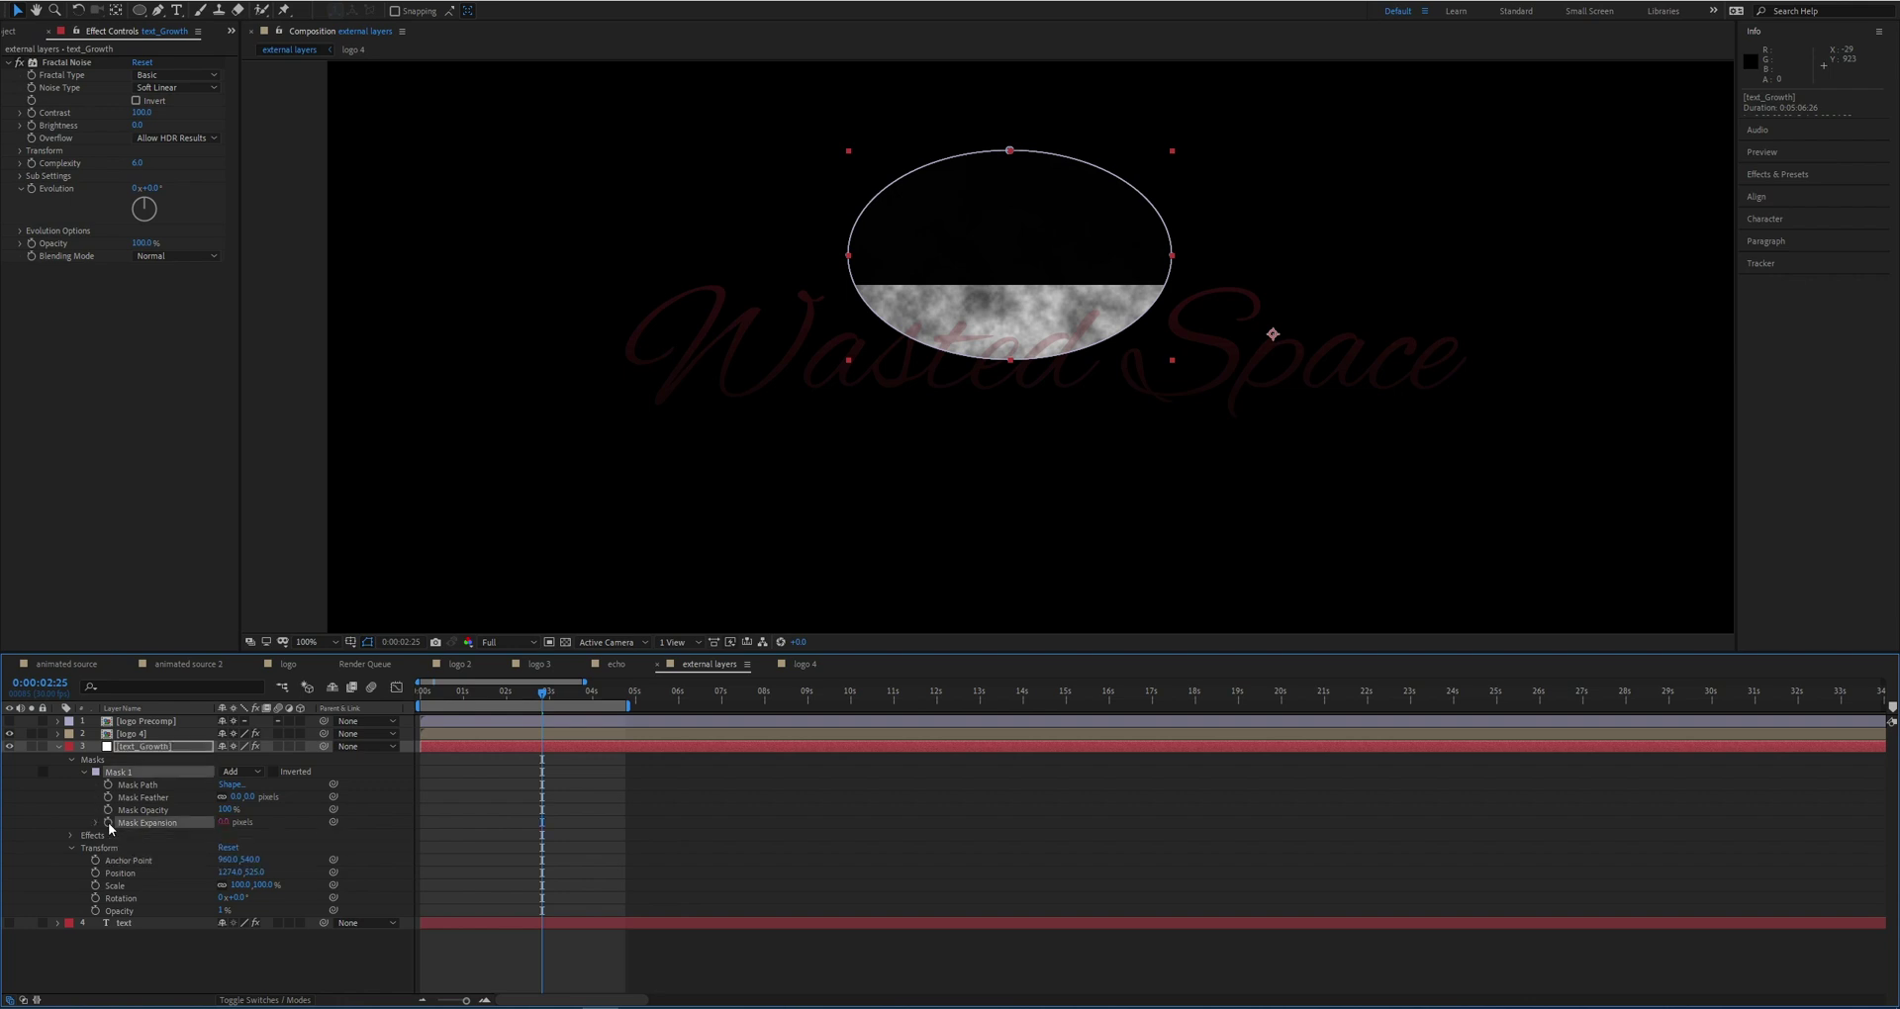
pyautogui.write('time * ')
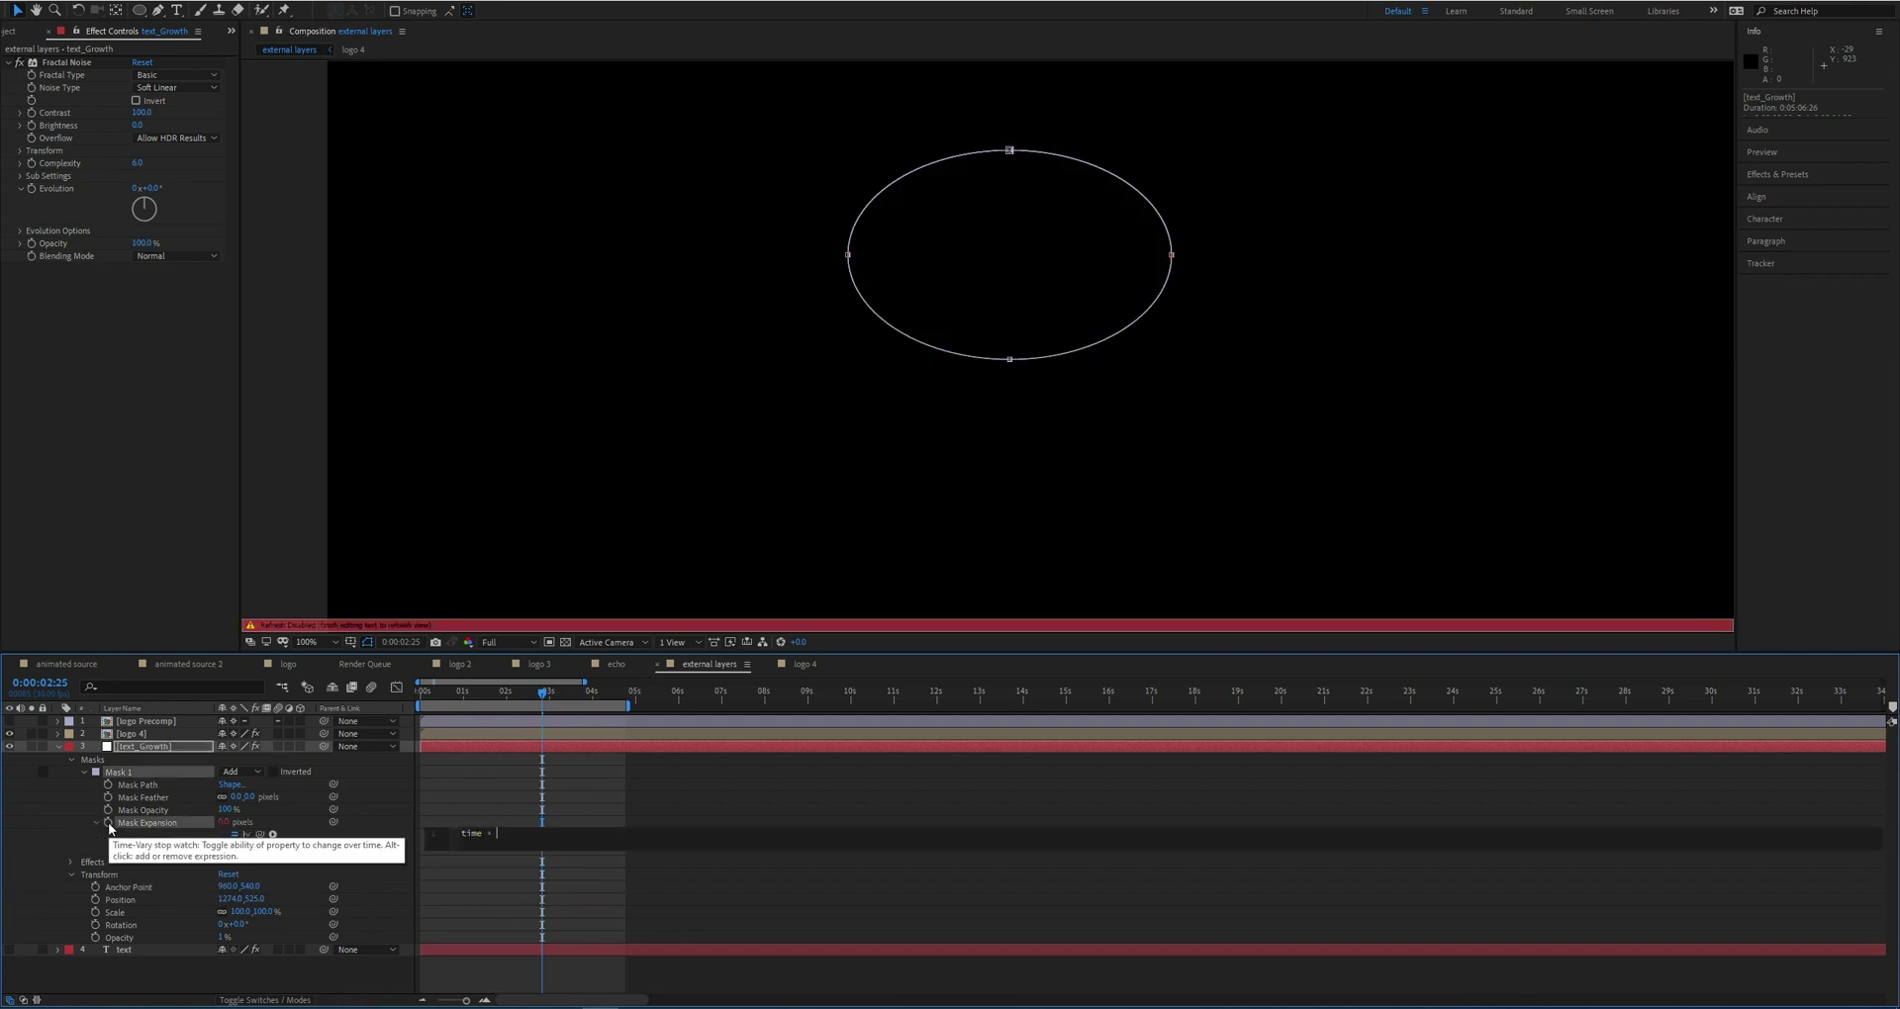
pyautogui.write('5')
pyautogui.click(200, 978)
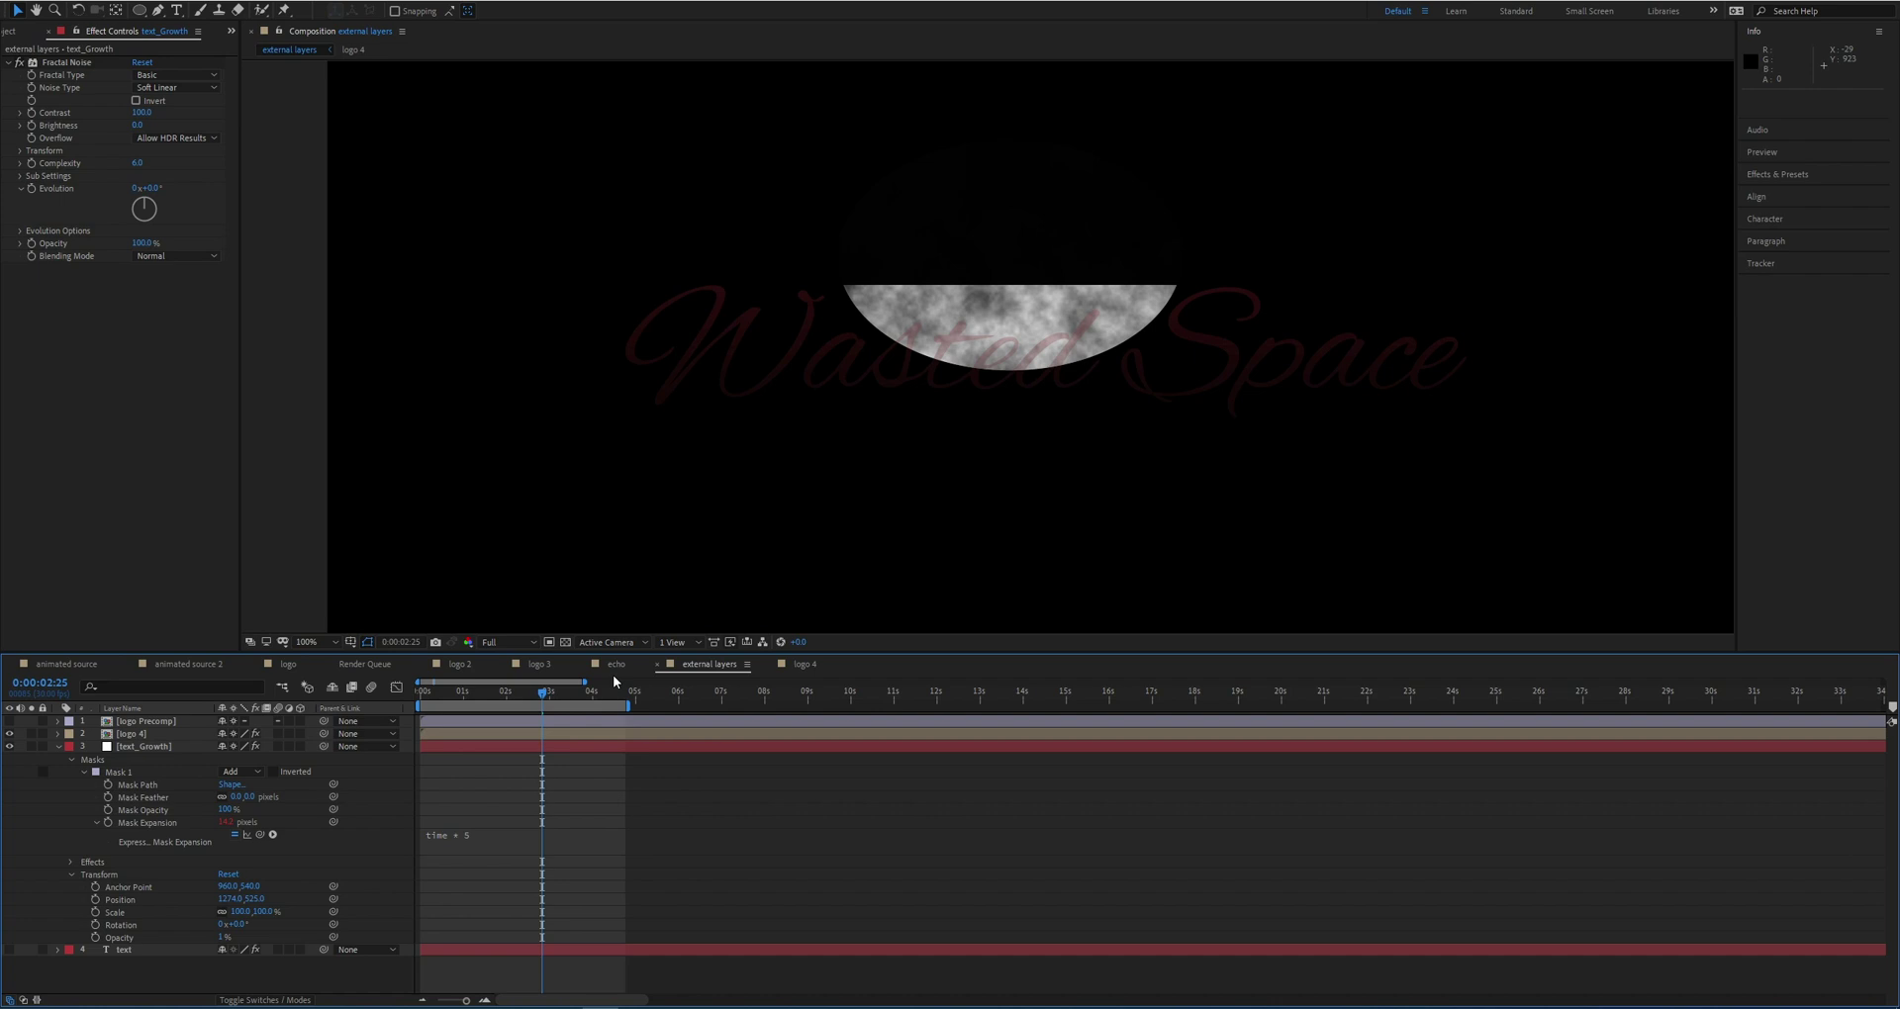
# Step: Return to the composition's start and examine logo 4's AutoFill growth source settings against the text_Growth layer's mask
pyautogui.moveTo(550, 697); pyautogui.dragTo(431, 735)
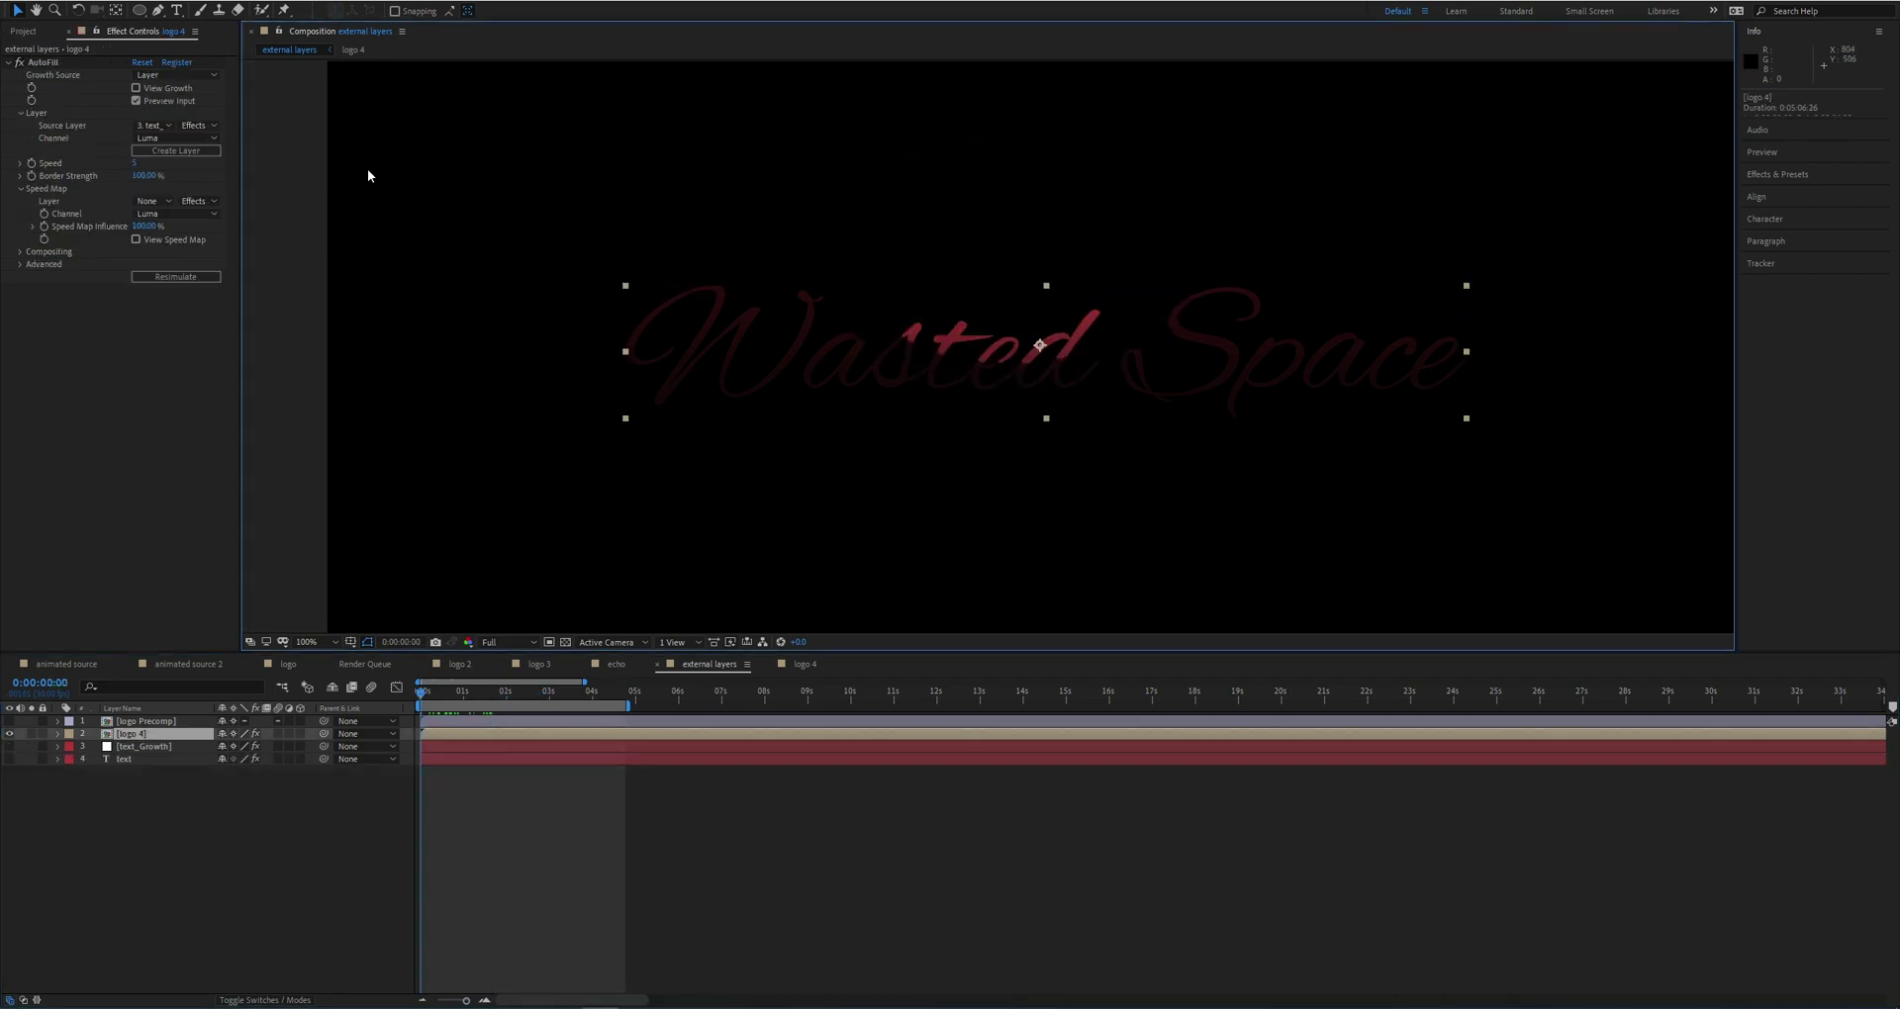
pyautogui.click(86, 85)
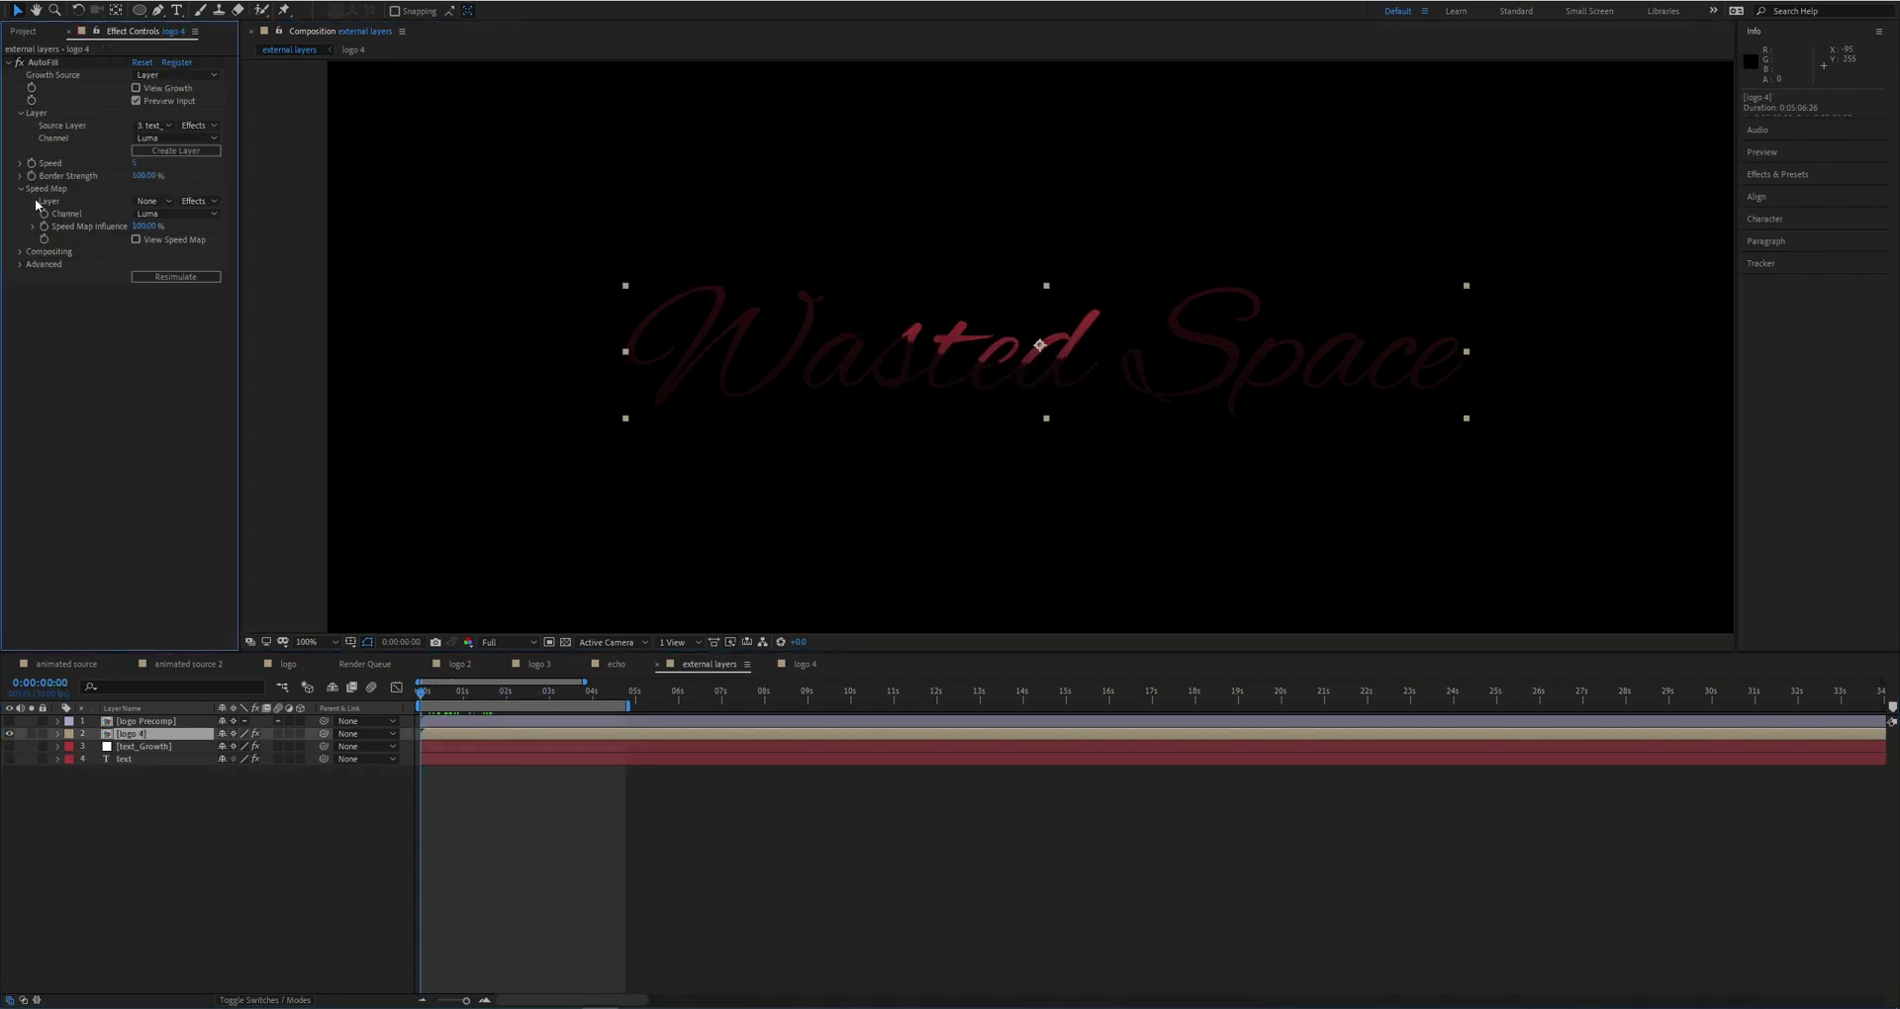
pyautogui.click(170, 75)
pyautogui.click(153, 131)
pyautogui.click(127, 723)
pyautogui.click(127, 747)
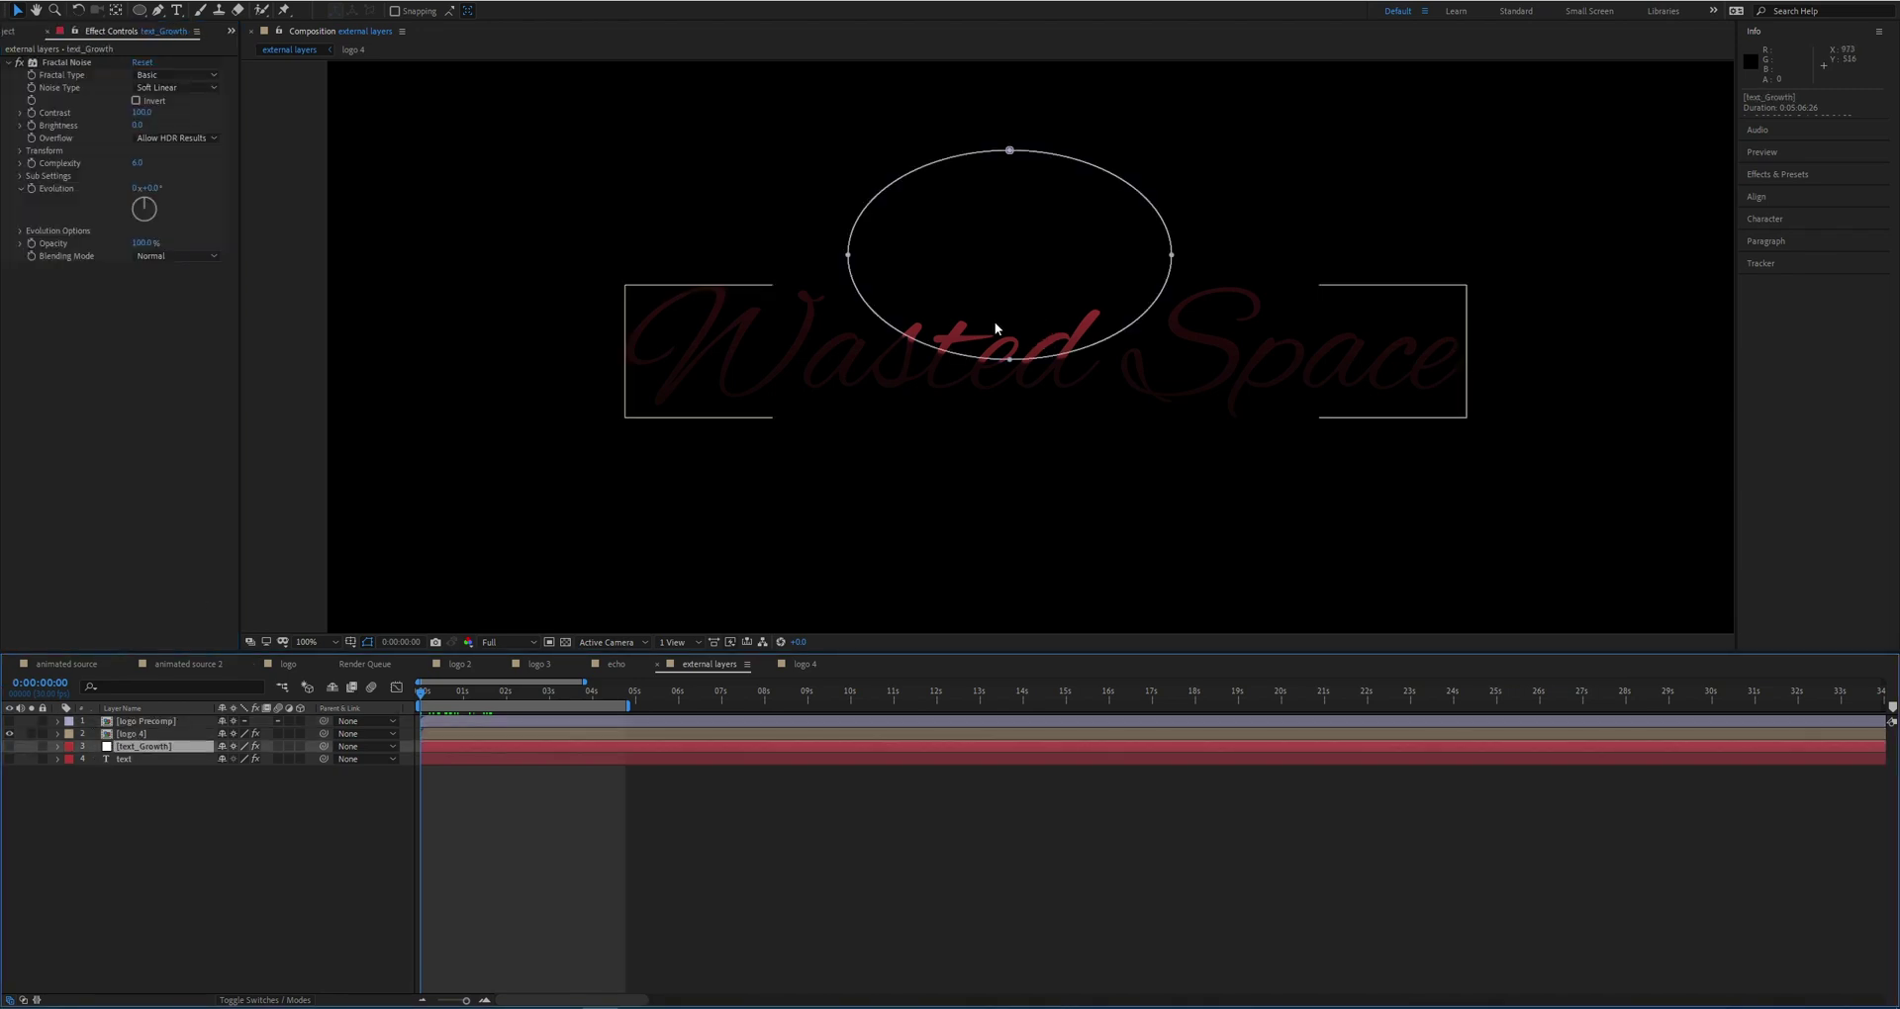
# Step: Select logo 4, scrub through its fill animation, and preview it from the first frame
pyautogui.click(426, 733)
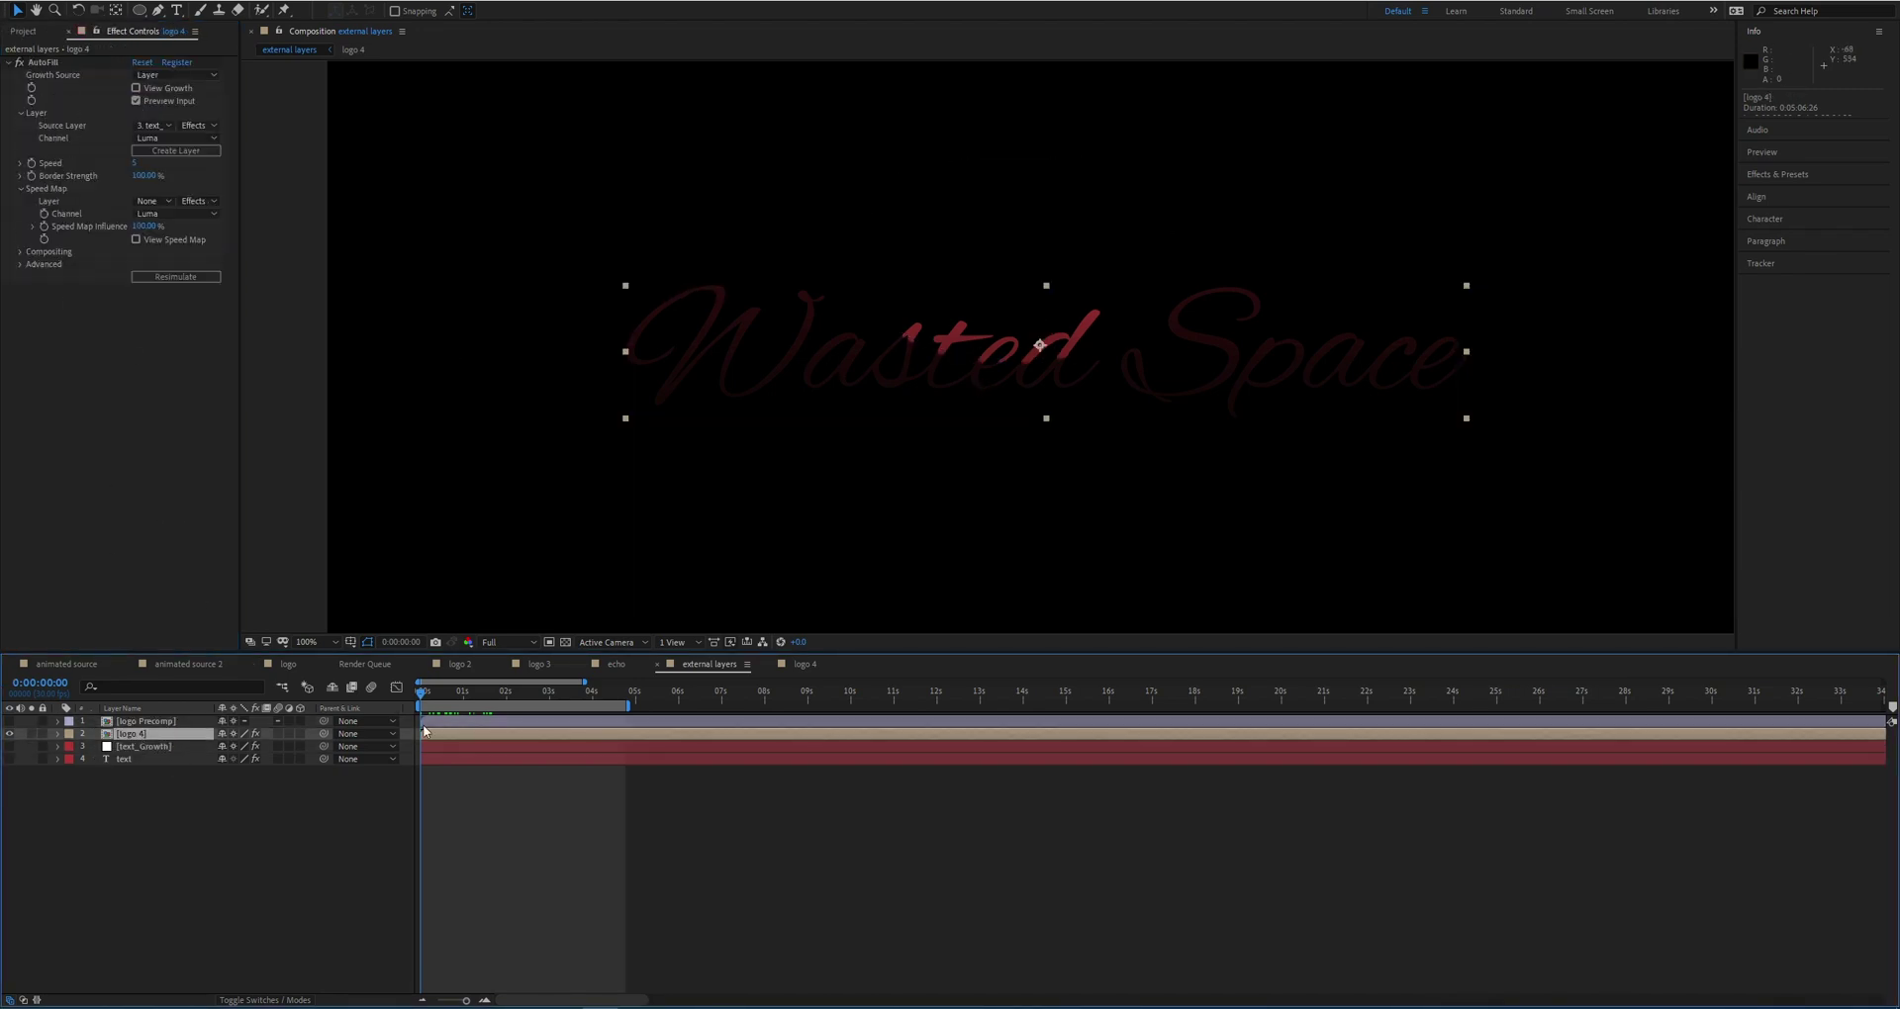
pyautogui.click(502, 695)
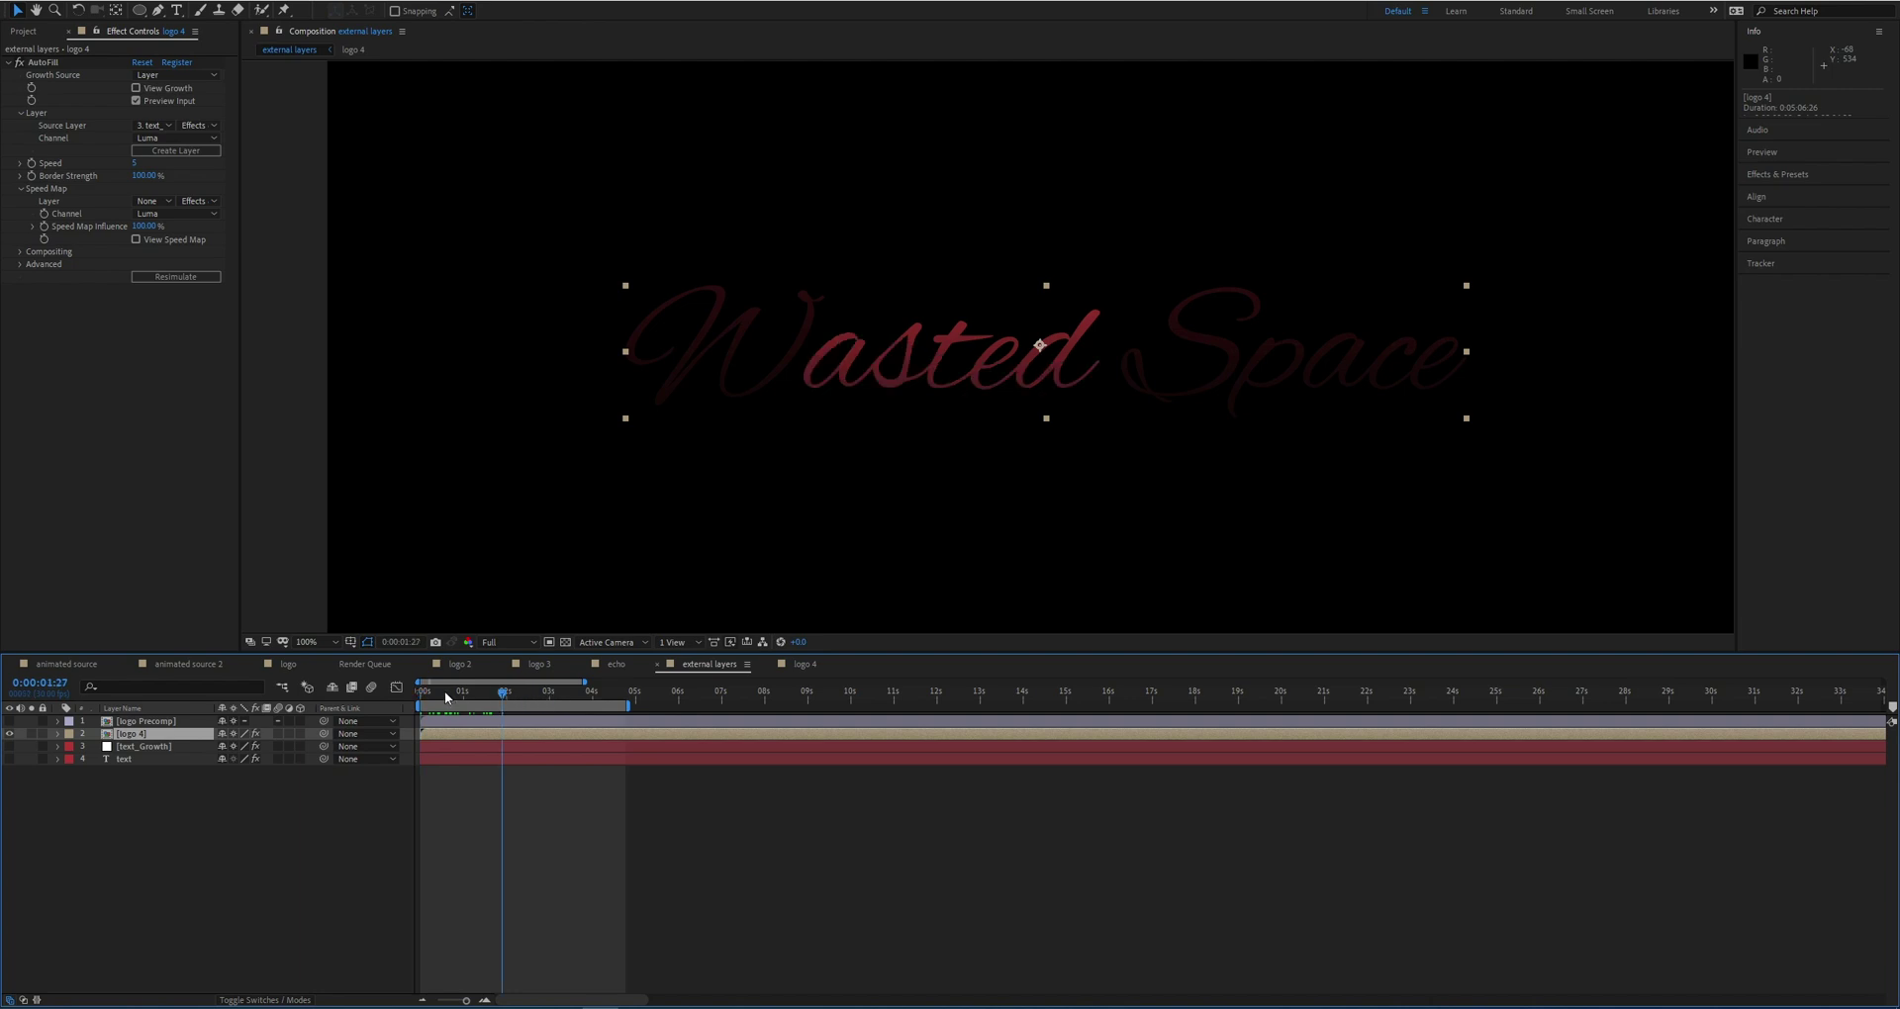
pyautogui.moveTo(443, 691)
pyautogui.mouseDown()
pyautogui.moveTo(511, 697)
pyautogui.moveTo(421, 697)
pyautogui.mouseUp()
pyautogui.press('space')
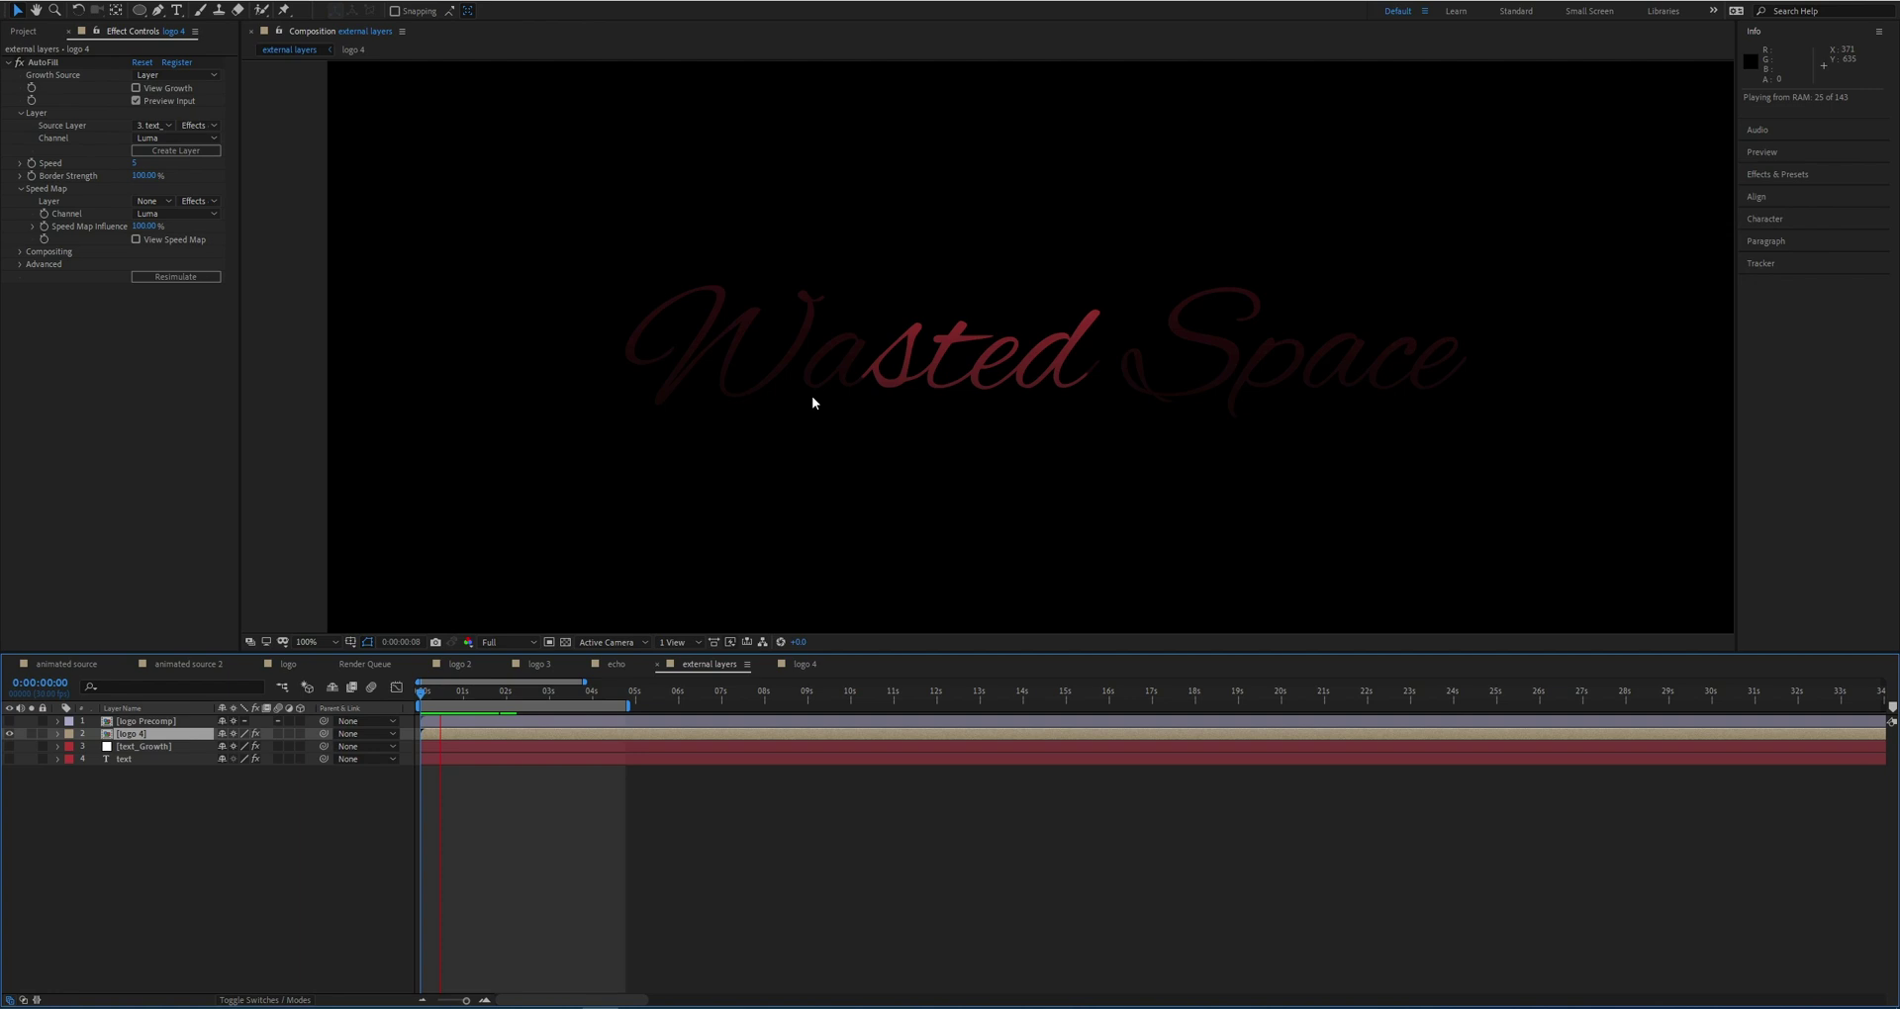
# Step: Change the Mask Expansion expression of Mask 1 on the text_Growth layer to time * 25
pyautogui.click(812, 400)
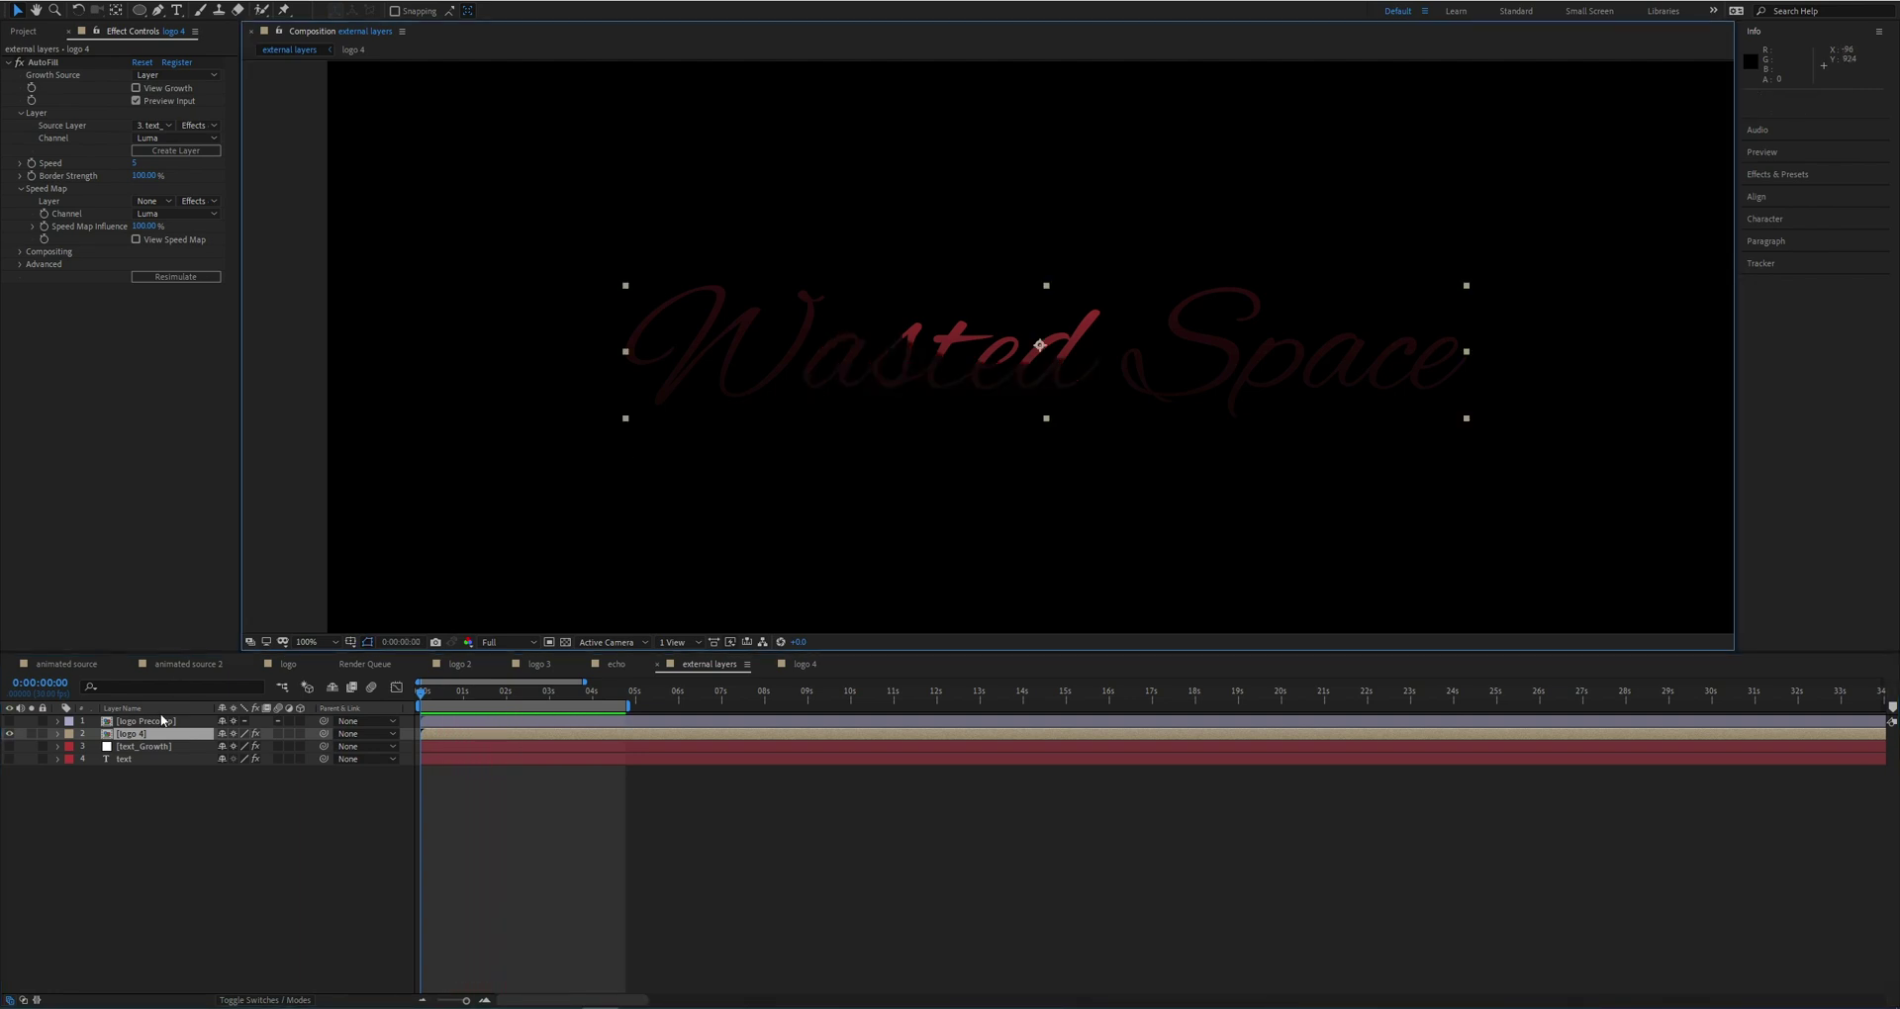
pyautogui.click(143, 746)
pyautogui.press('u')
pyautogui.press('u')
pyautogui.click(518, 812)
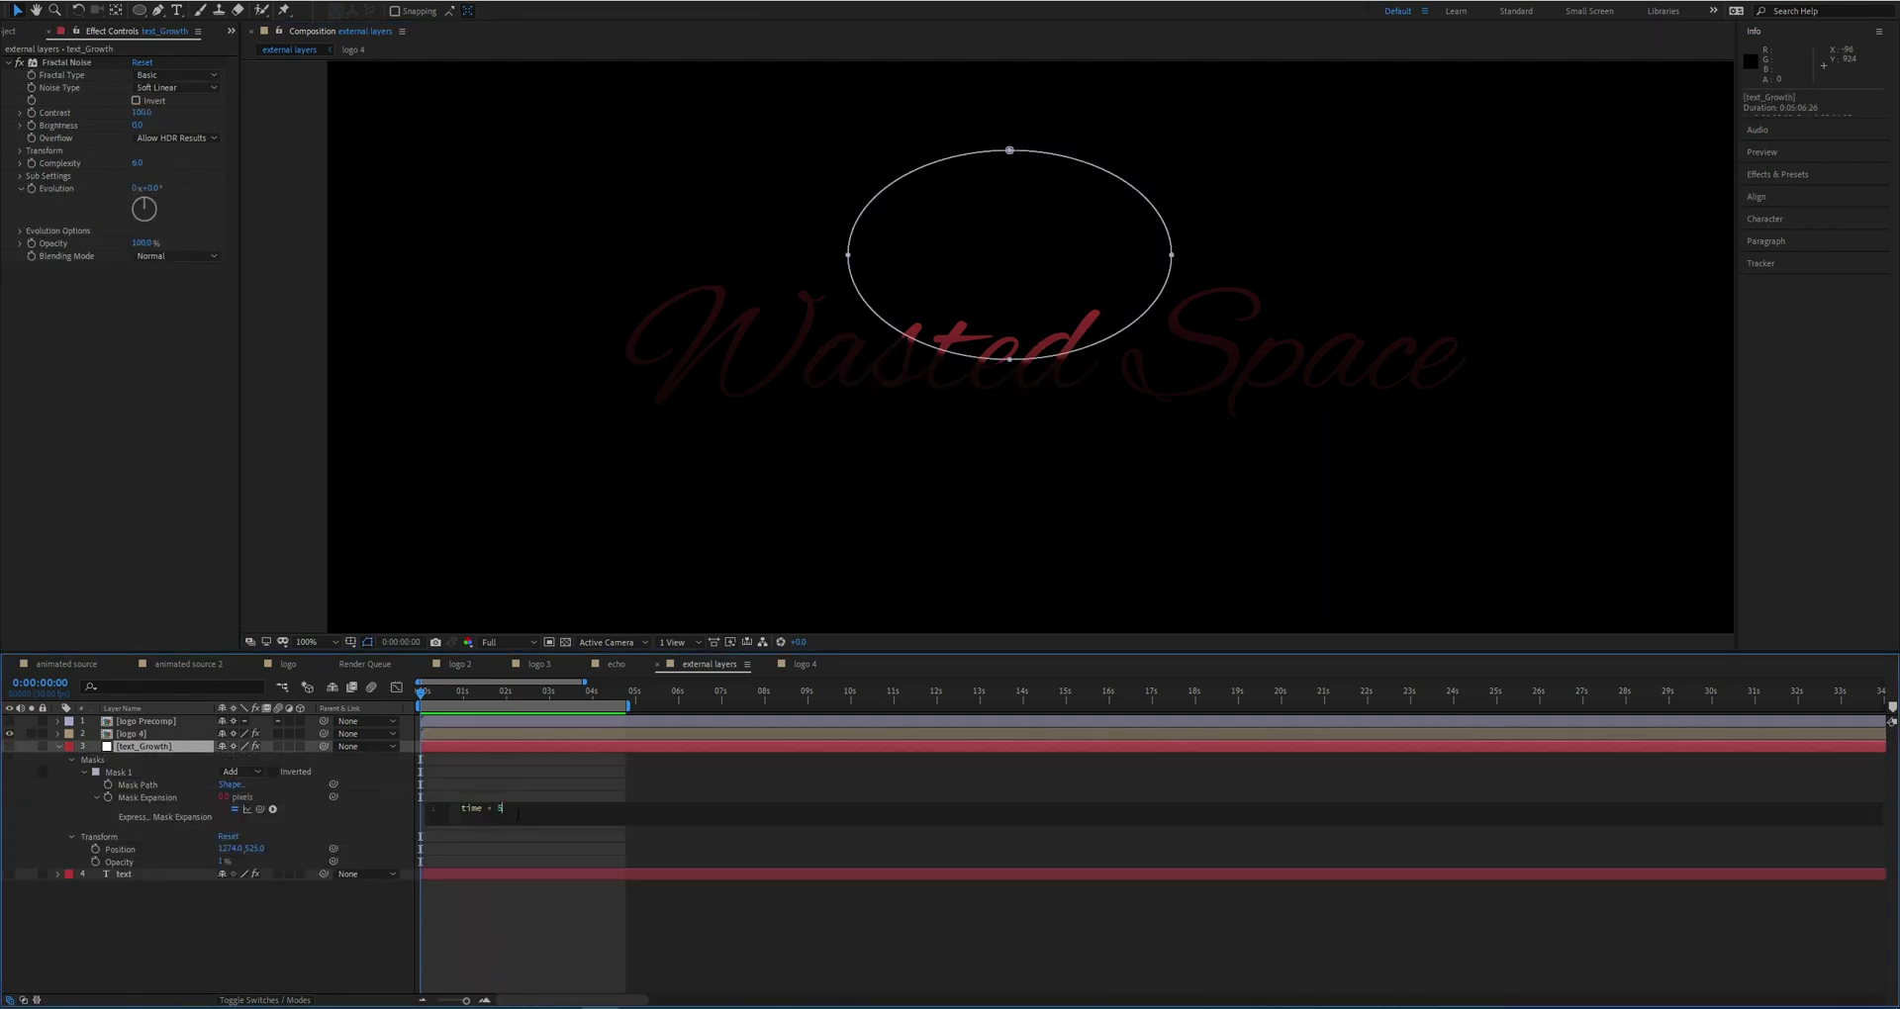
pyautogui.write('2')
pyautogui.click(365, 900)
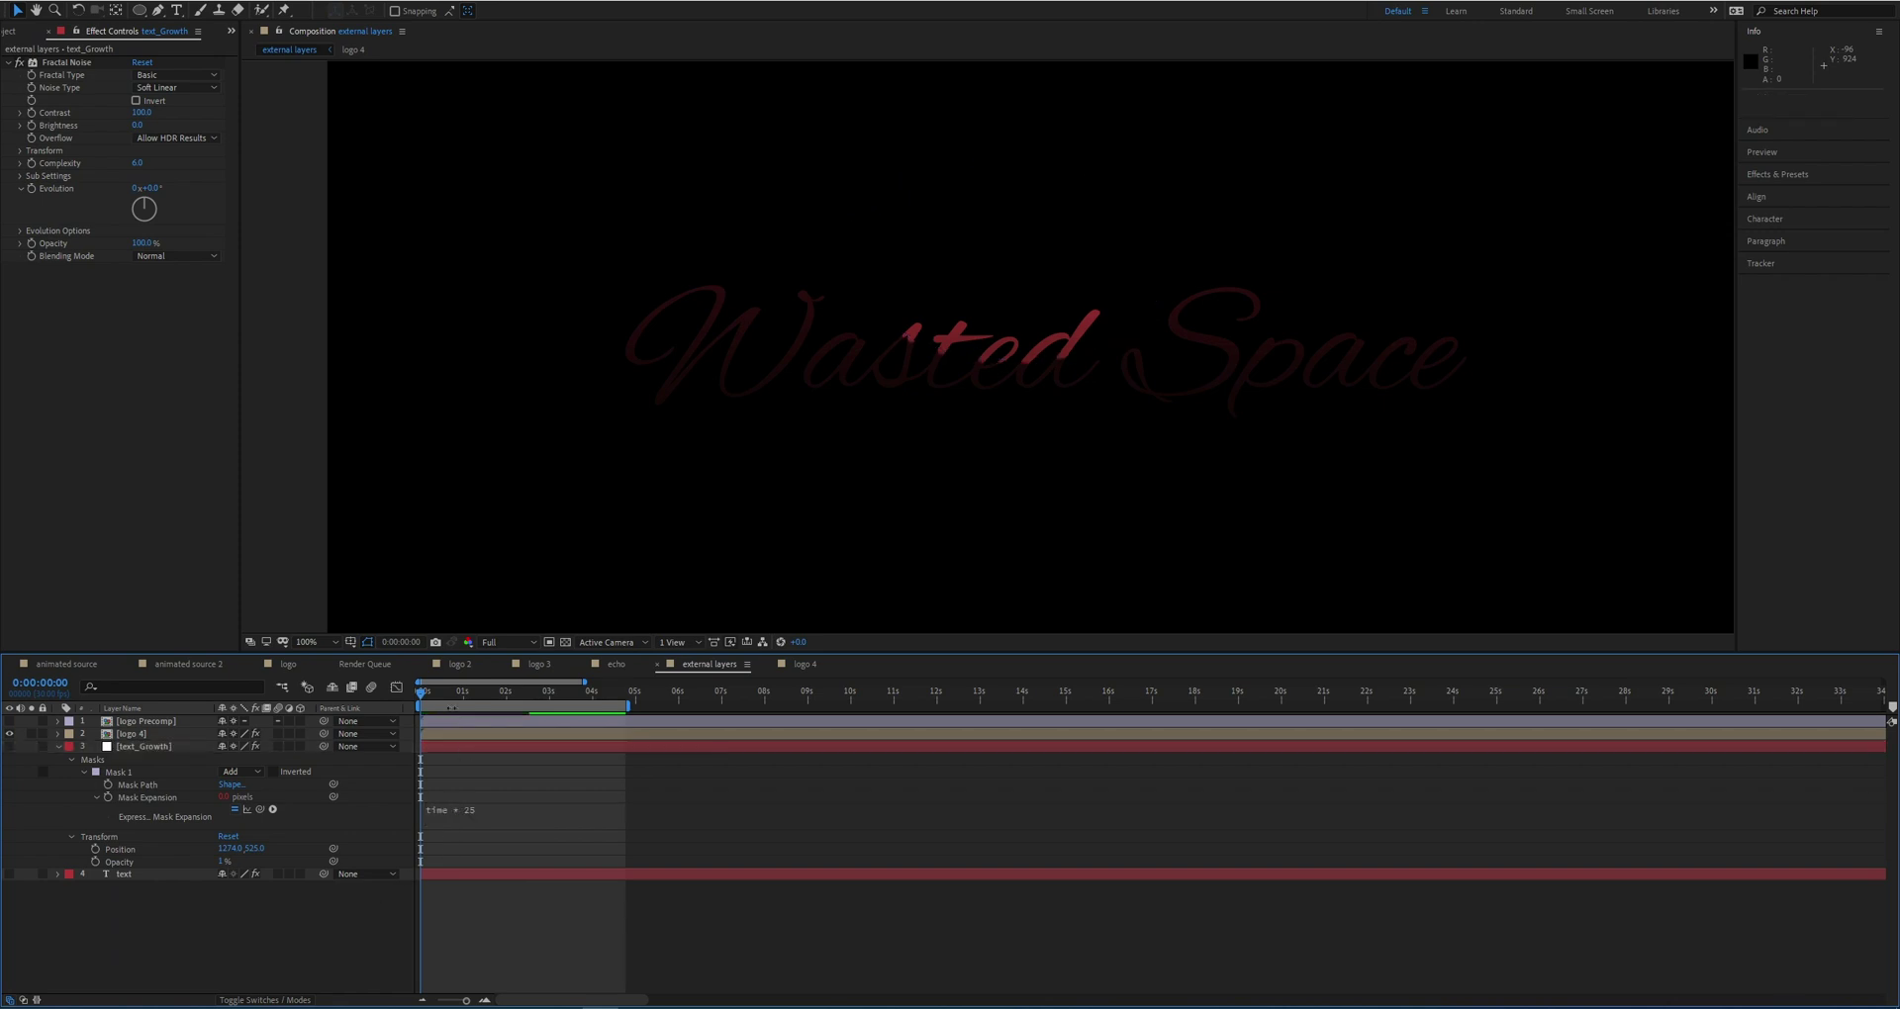
# Step: Shorten the work area to end at about 0:00:02:18 and preview the fill animation within it
pyautogui.press('space')
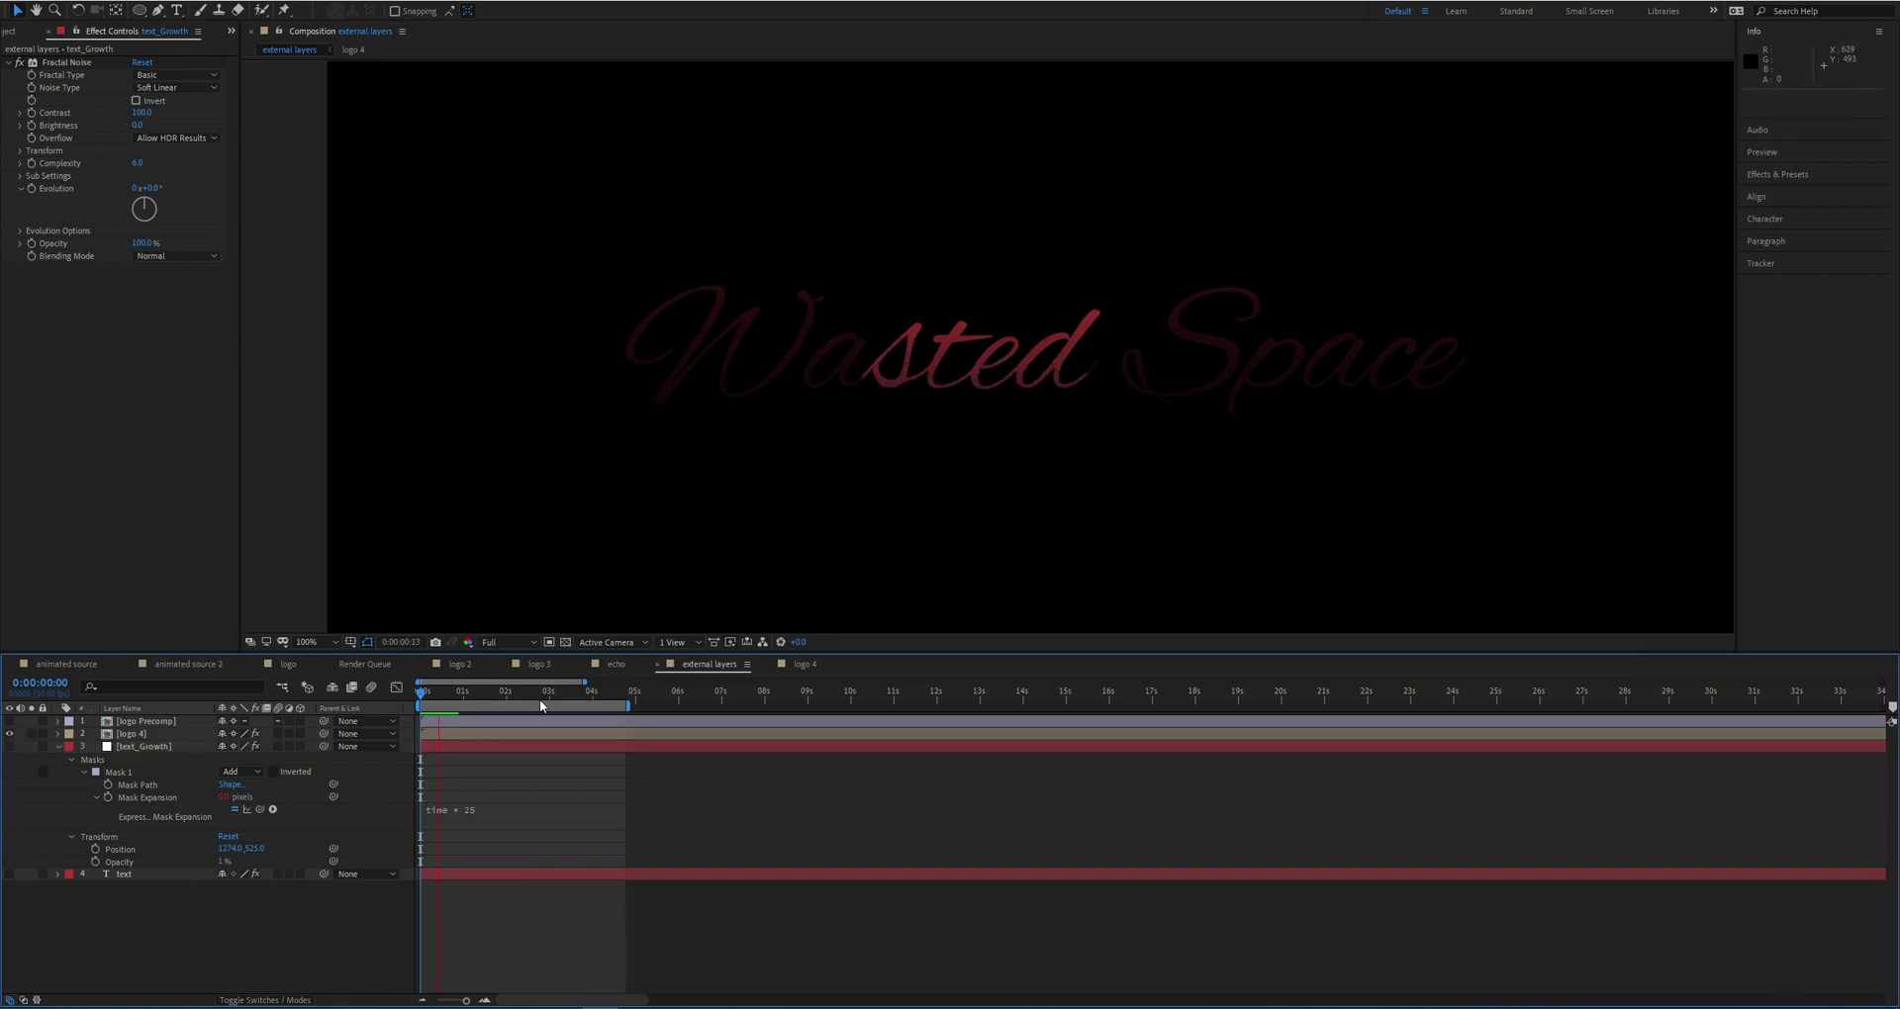
pyautogui.press('space')
pyautogui.moveTo(489, 687); pyautogui.dragTo(533, 687)
pyautogui.press('space')
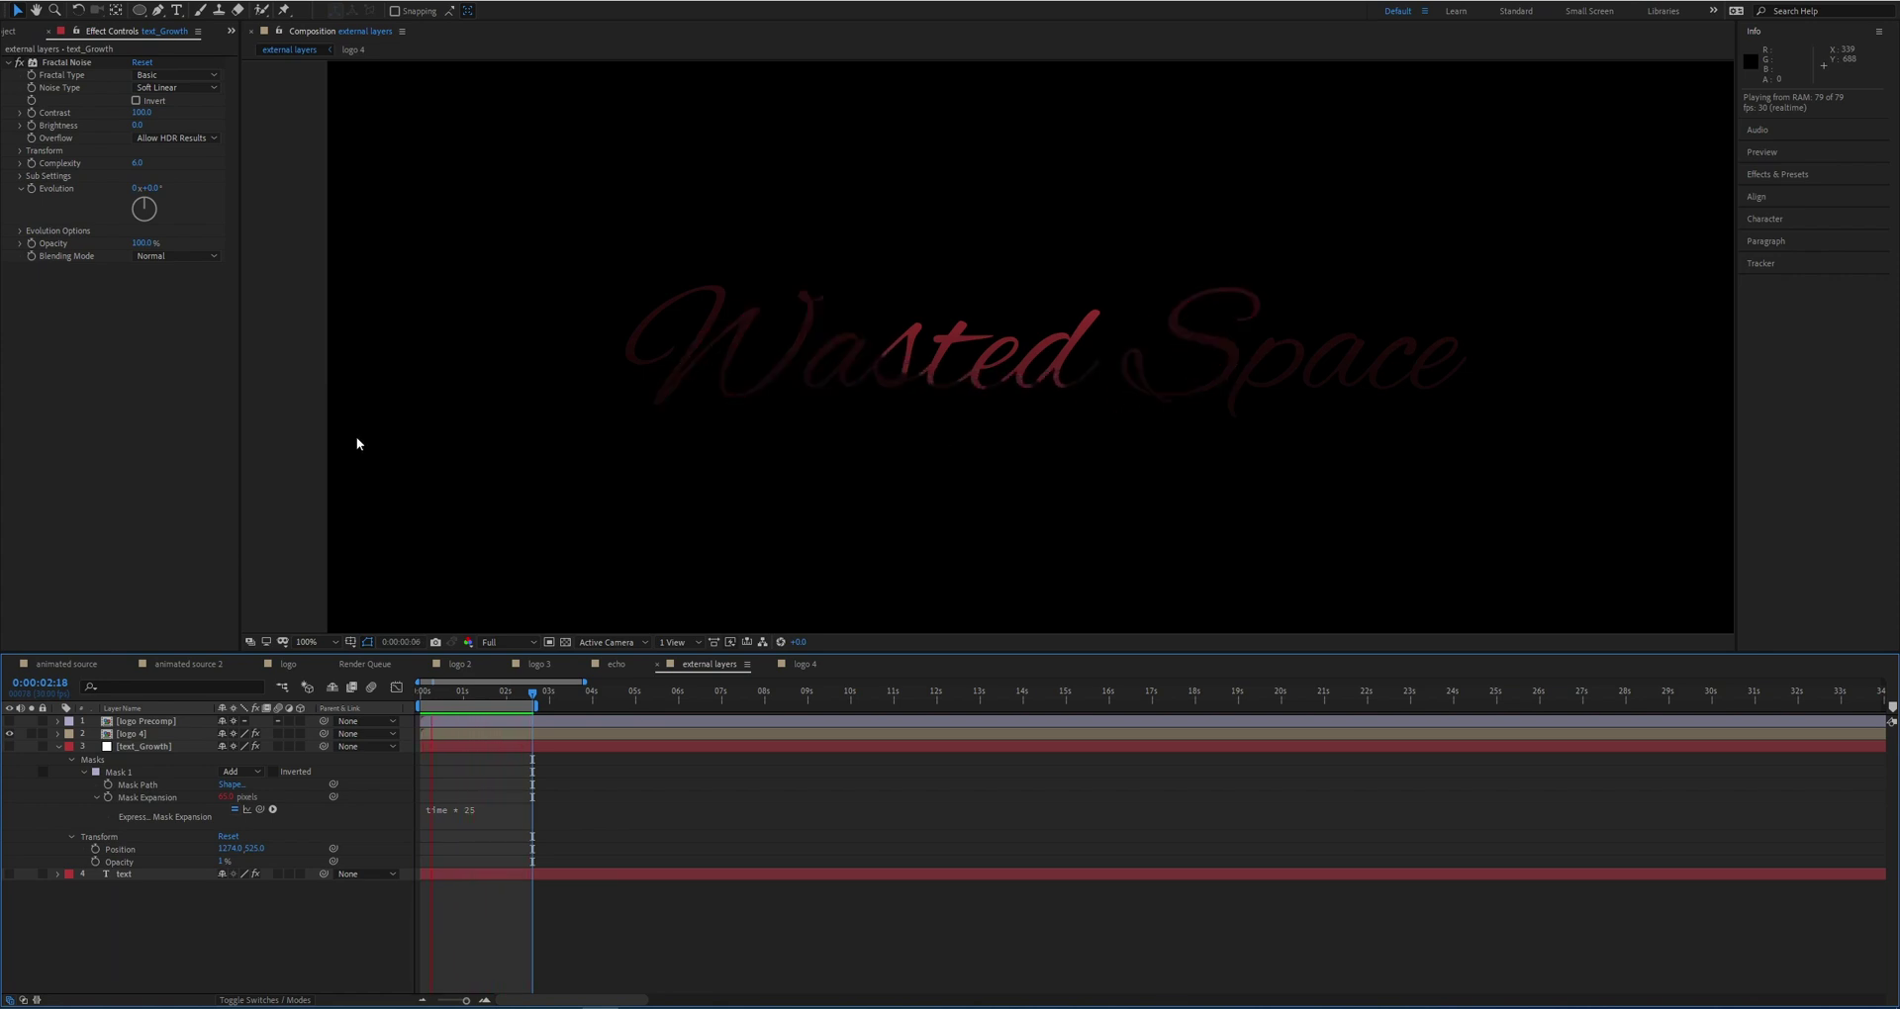
pyautogui.press('space')
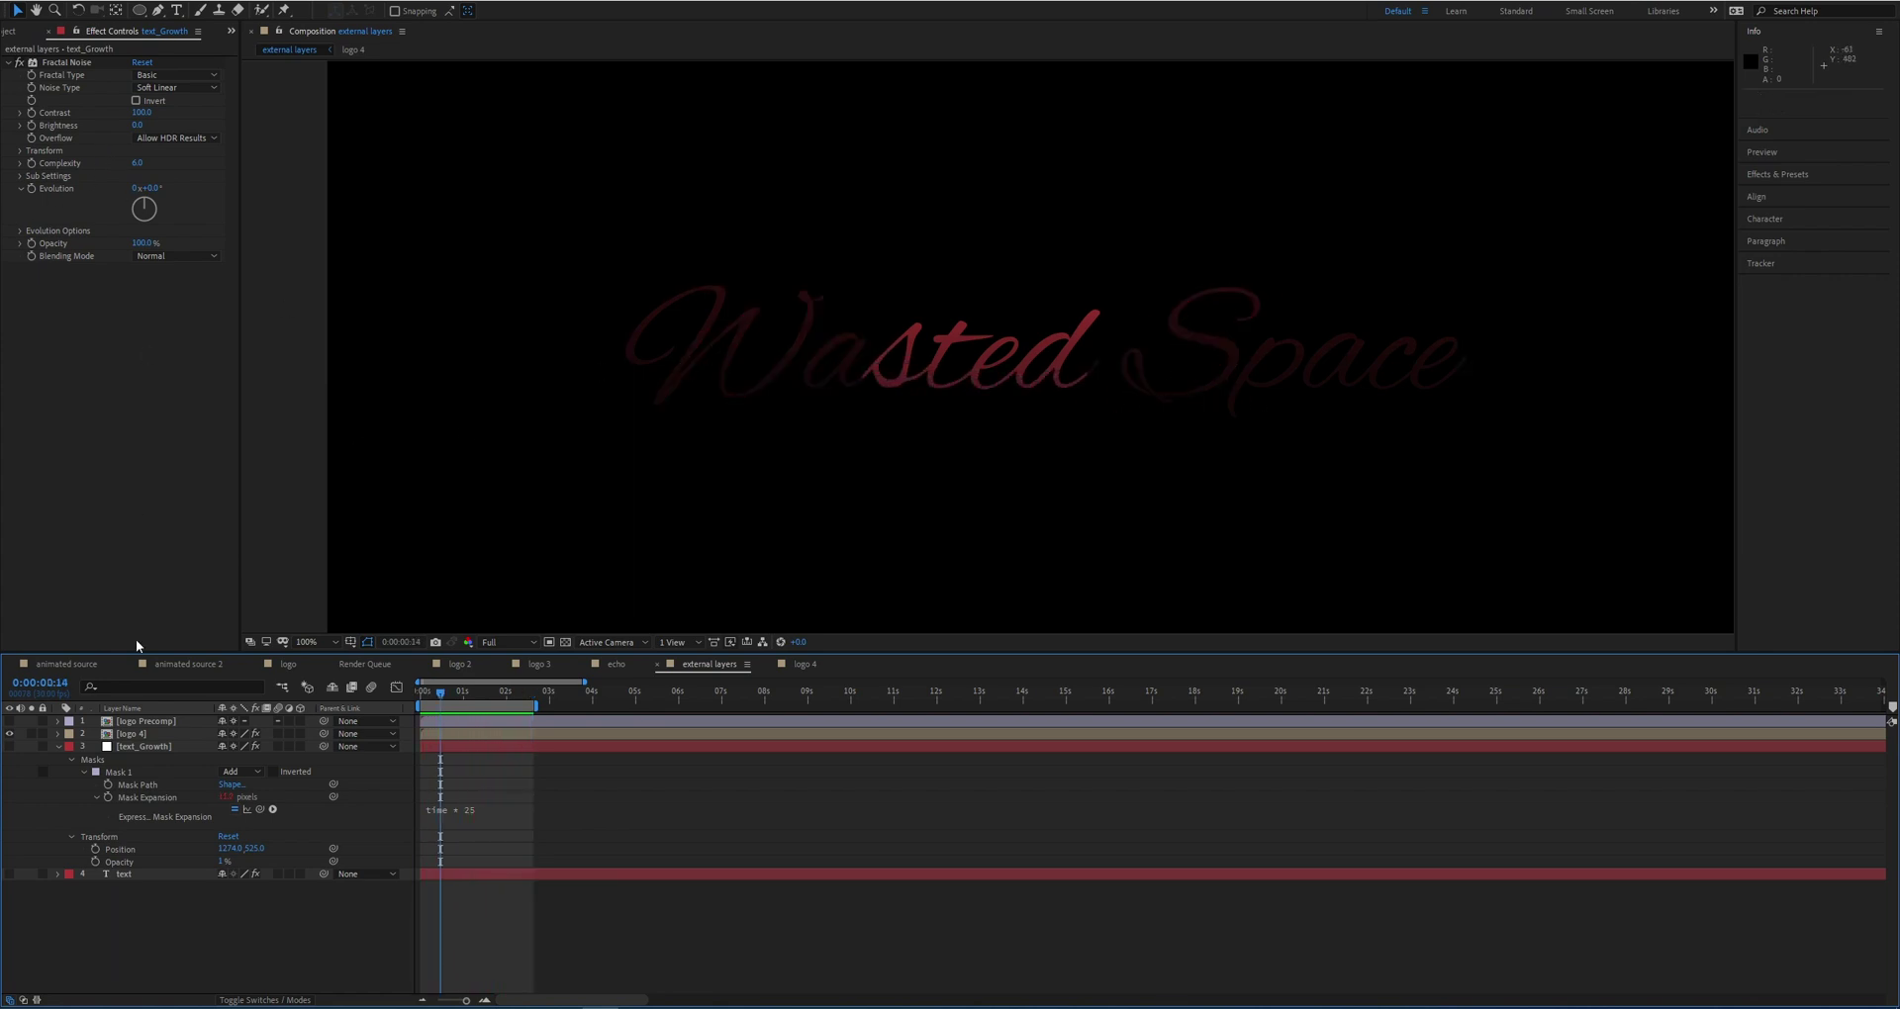
# Step: Resimulate the AutoFill effect on logo 4 and preview the fill animation
pyautogui.click(139, 734)
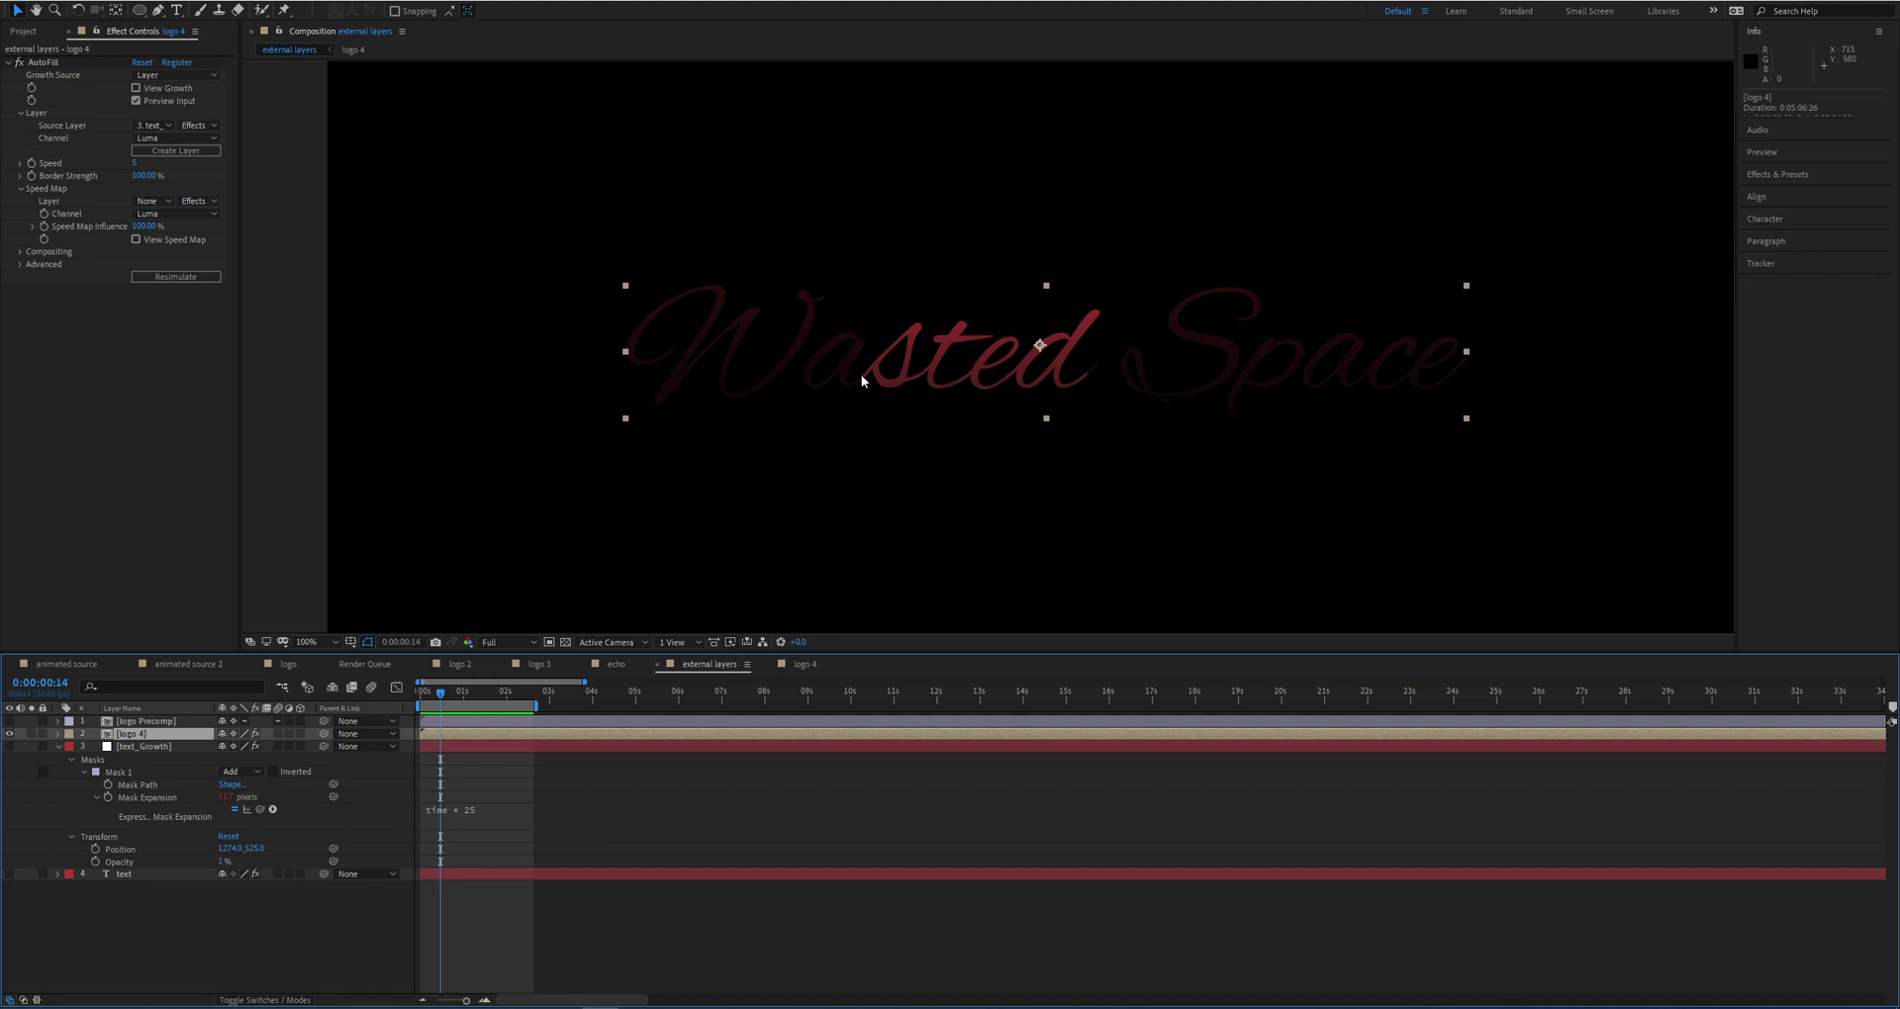
pyautogui.click(163, 277)
pyautogui.press('space')
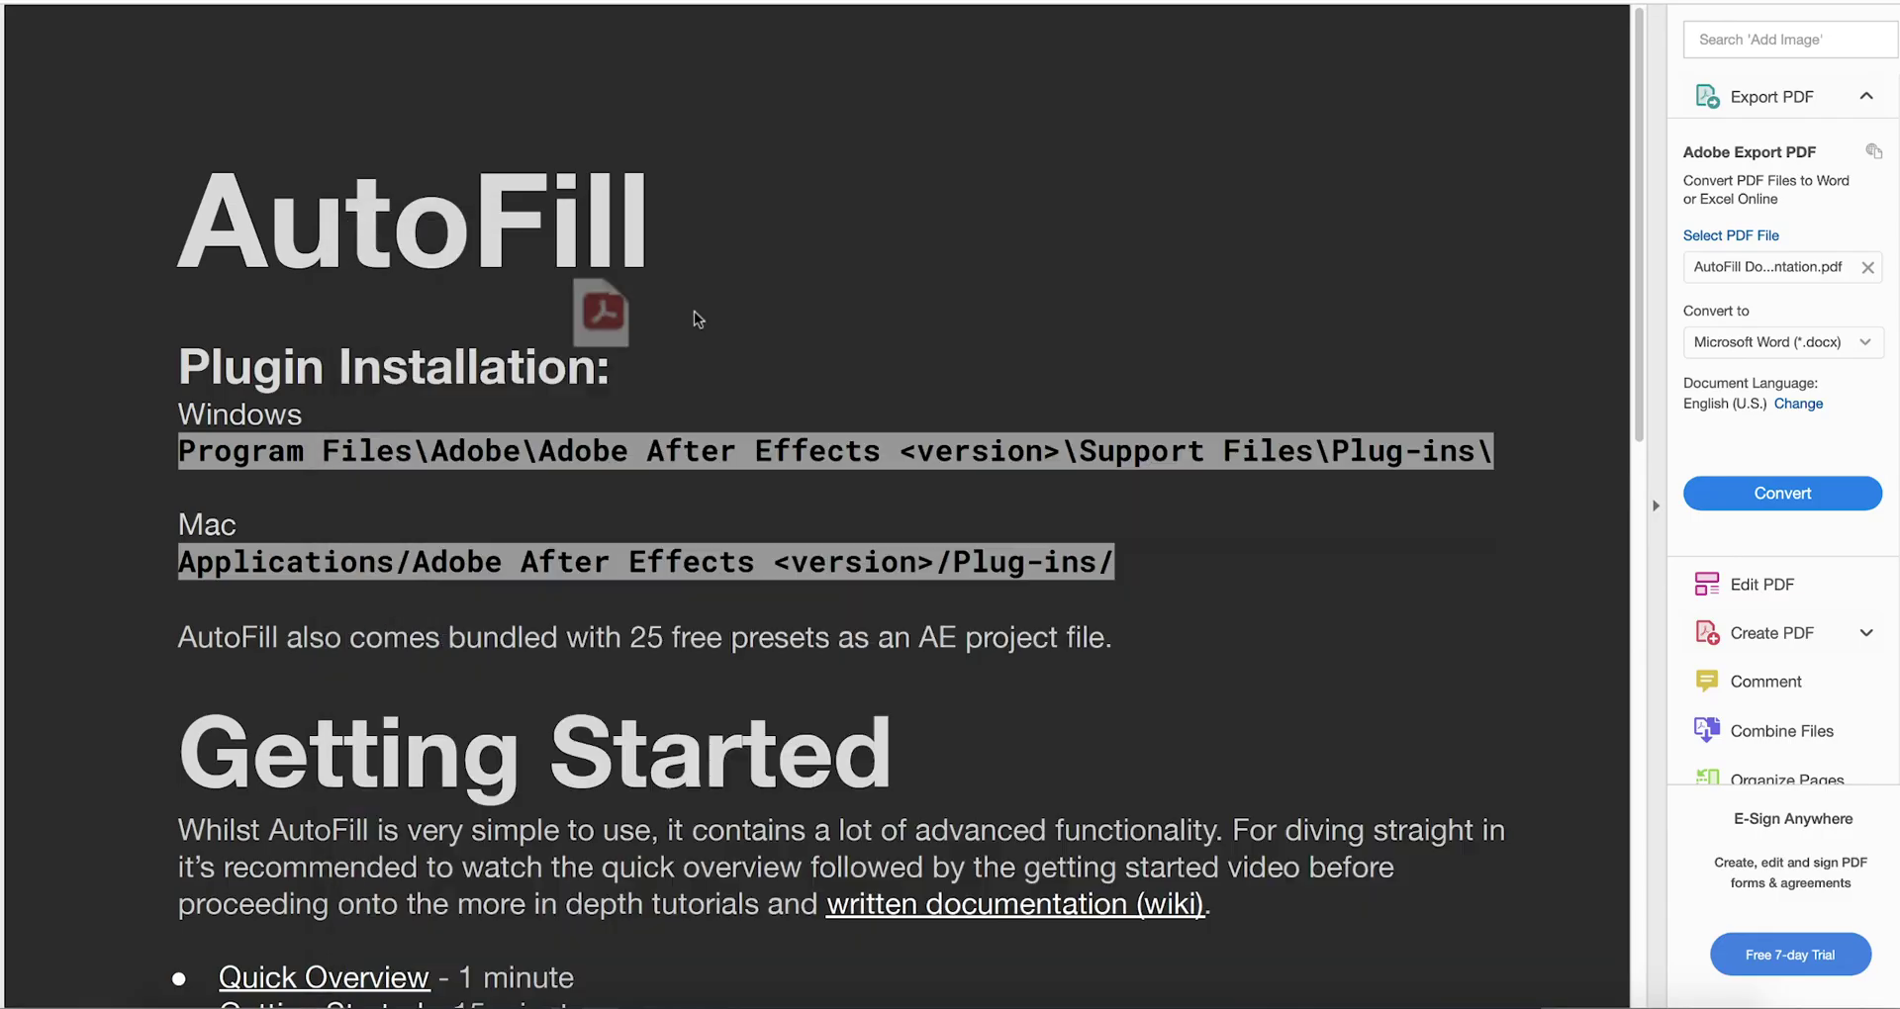
# Step: Find the Questions section in the AutoFill documentation PDF, open its AutoFill wiki link, and browse the wiki page
pyautogui.scroll(-10, 579, 647)
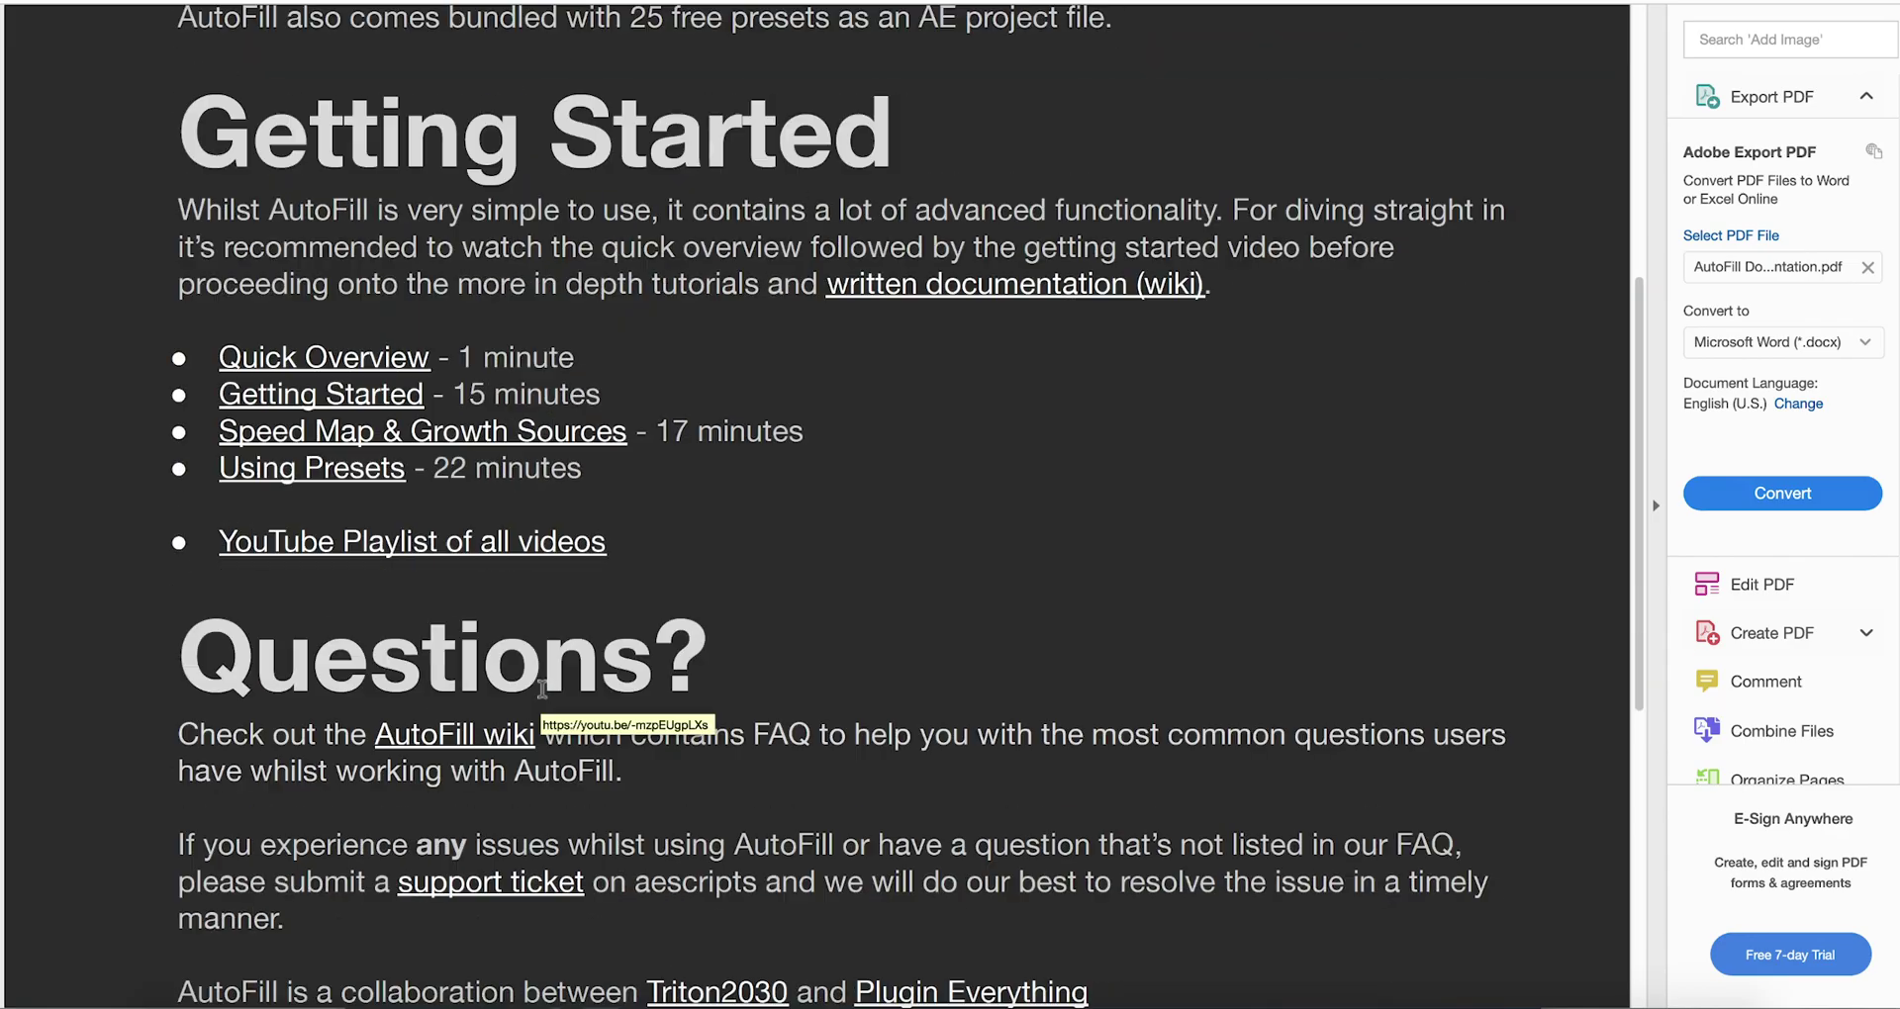
pyautogui.click(506, 726)
pyautogui.scroll(-5, 506, 724)
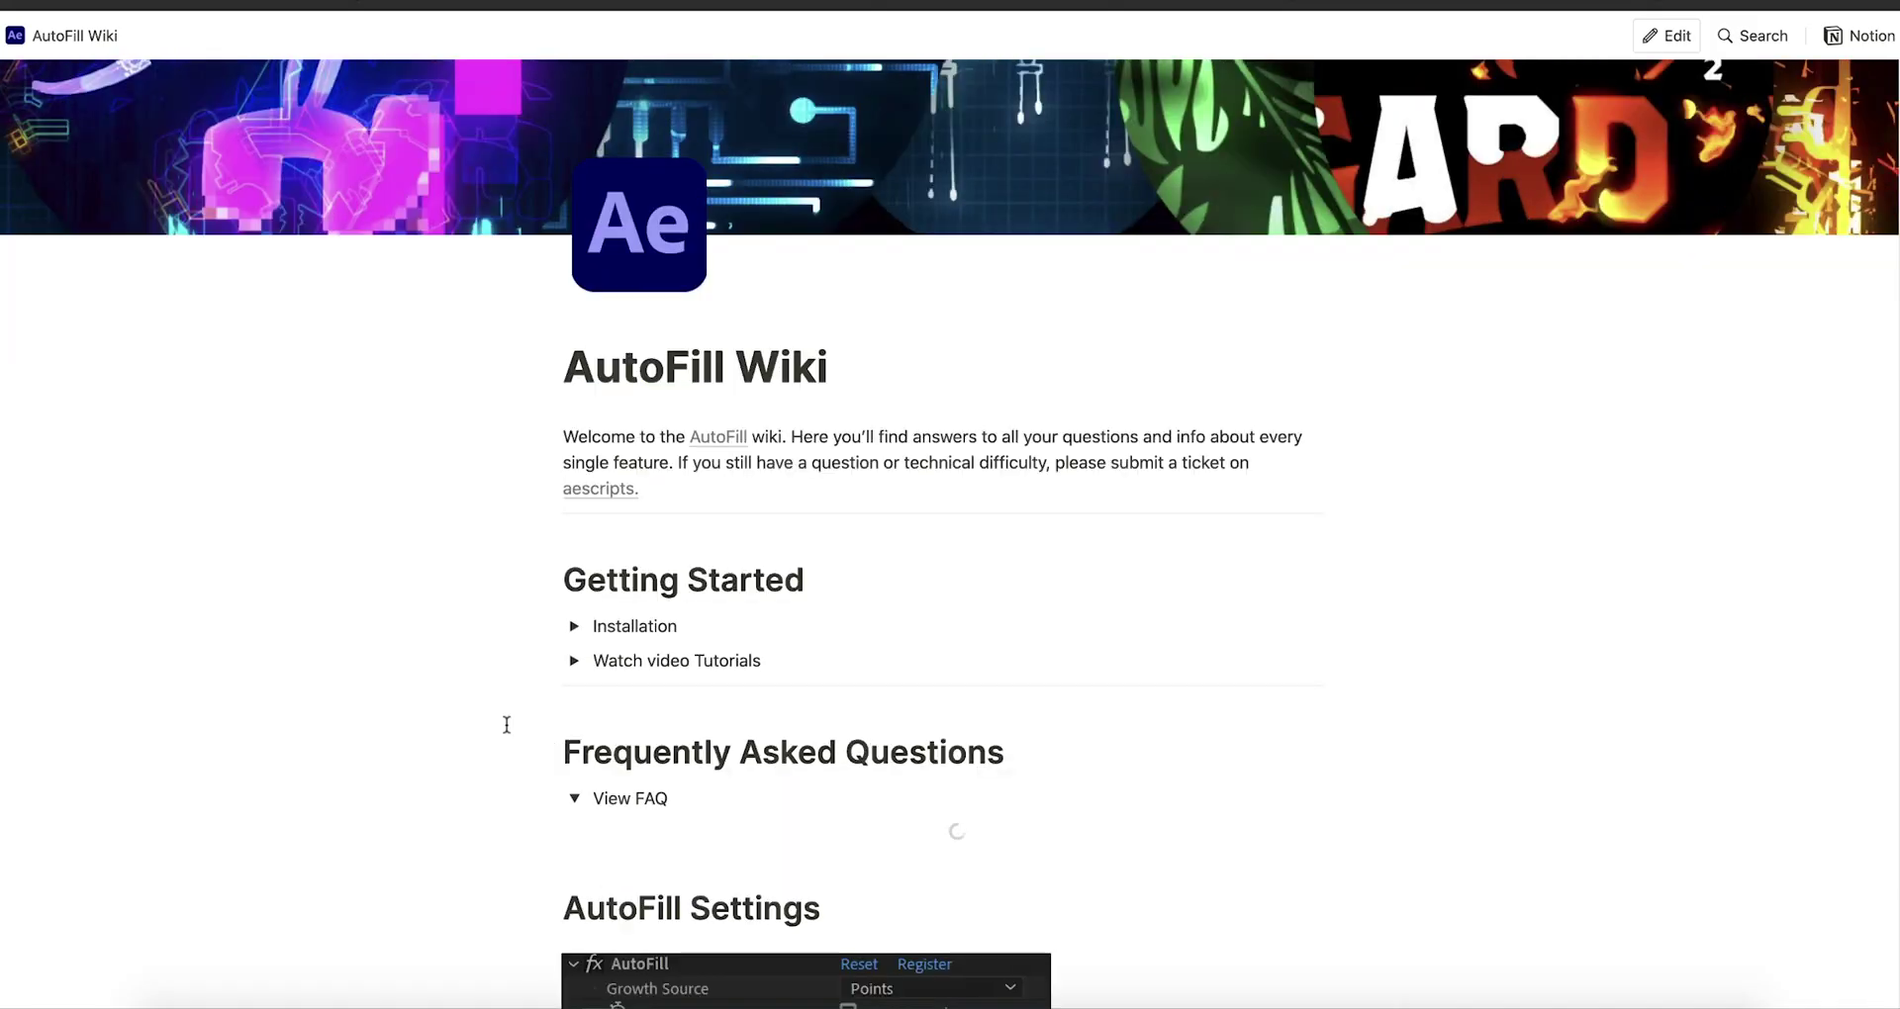